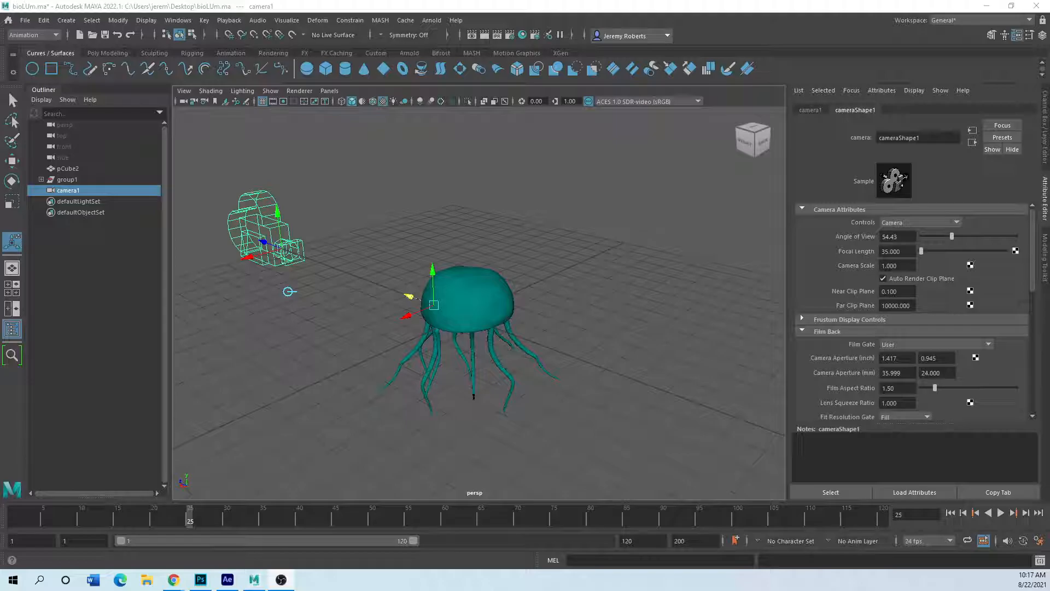
Set the timeline to frame 1 and delete the existing camera1 from the jellyfish scene
{"action": "left_click_drag", "start_coordinate": [194, 517], "coordinate": [12, 506]}
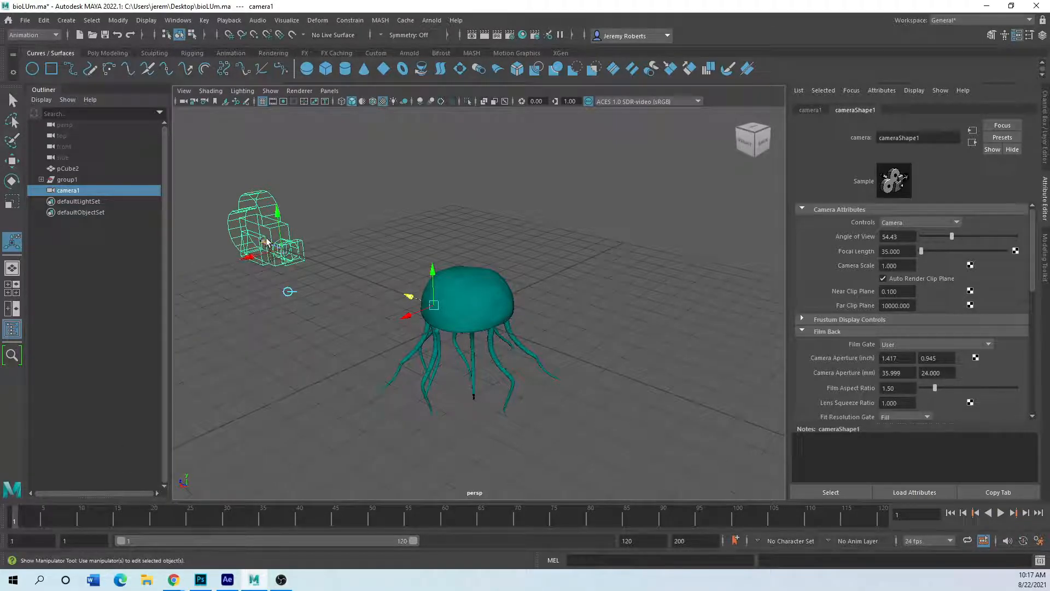
{"action": "left_click_drag", "start_coordinate": [278, 295], "coordinate": [279, 358], "text": "alt"}
{"action": "middle_click_drag", "start_coordinate": [298, 358], "coordinate": [442, 396], "text": "alt"}
{"action": "scroll", "coordinate": [360, 356], "scroll_direction": "up", "scroll_amount": 4}
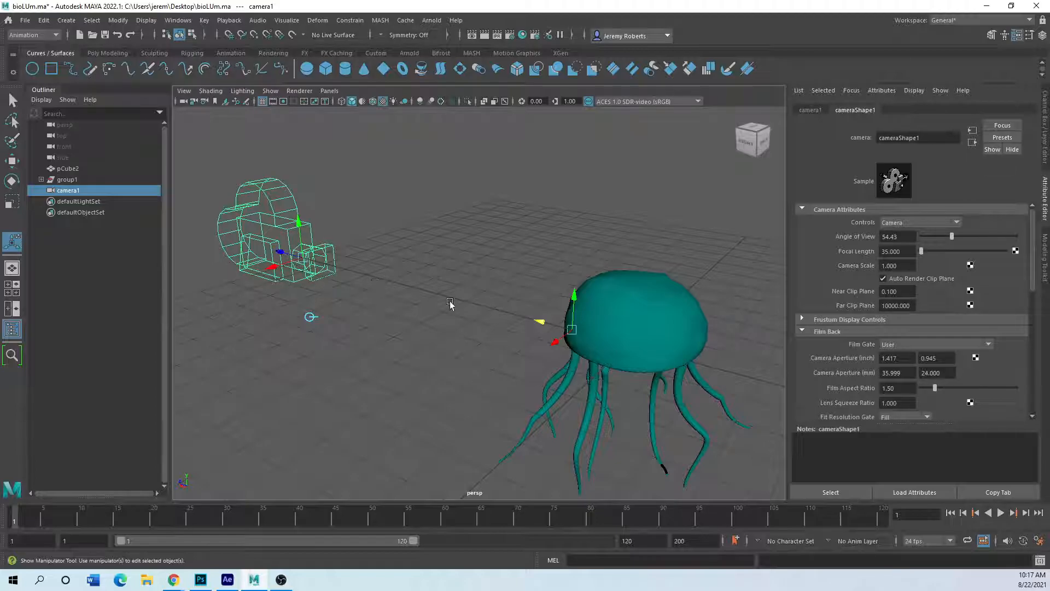
{"action": "scroll", "coordinate": [349, 359], "scroll_direction": "down", "scroll_amount": 3}
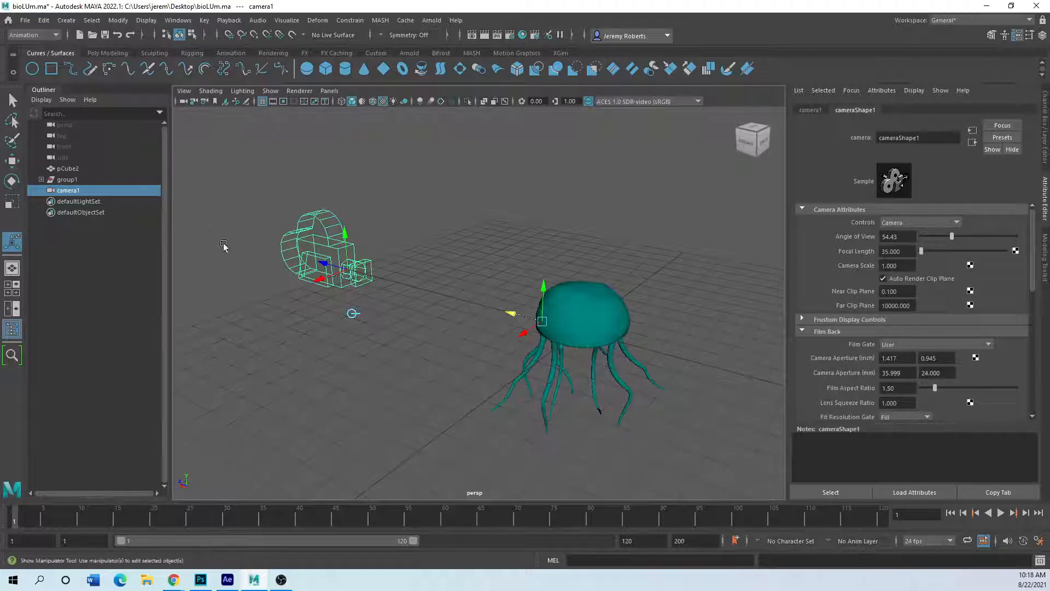
{"action": "left_click", "coordinate": [12, 288]}
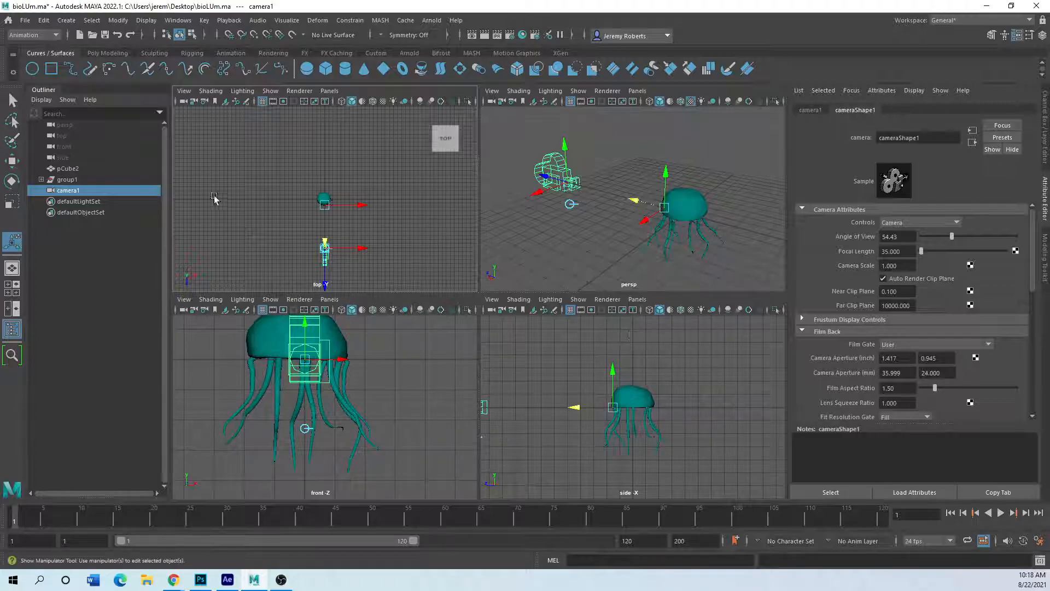
{"action": "key", "text": "space"}
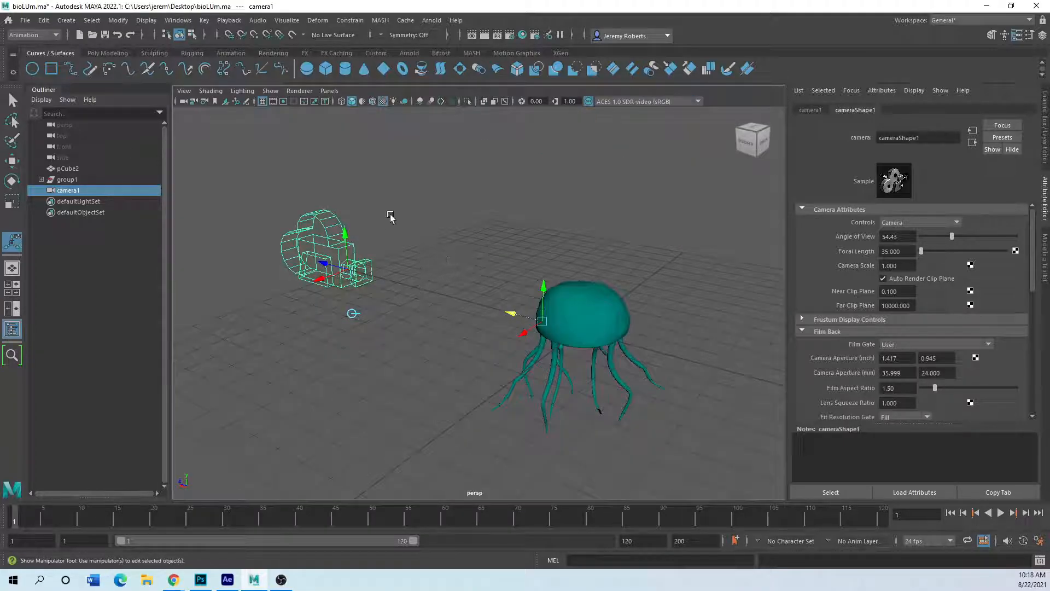
{"action": "key", "text": "Delete"}
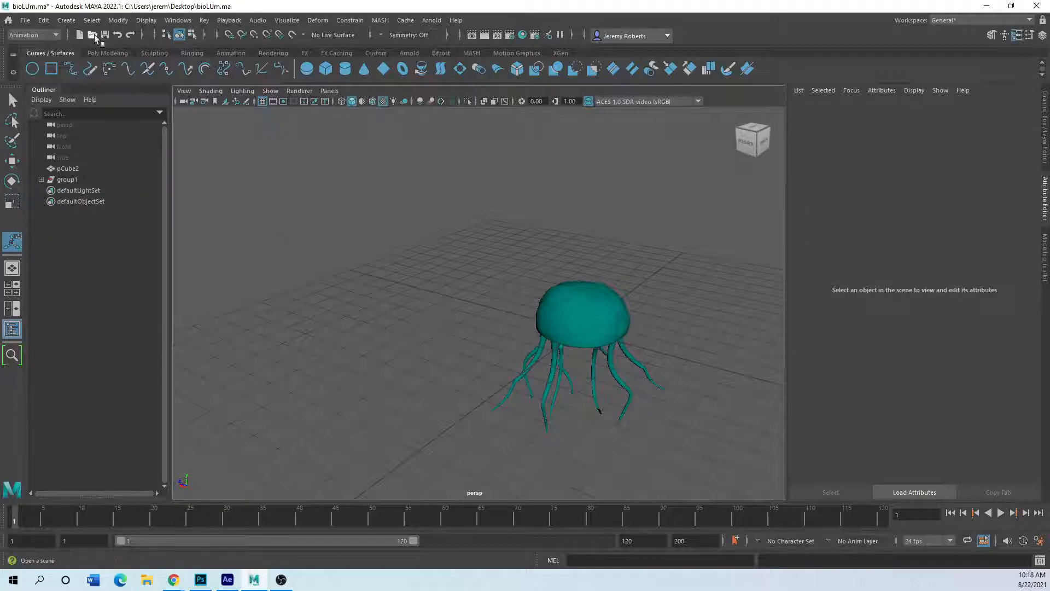
Create a camera from the current perspective view and rename it "renderable"
{"action": "left_click", "coordinate": [187, 92]}
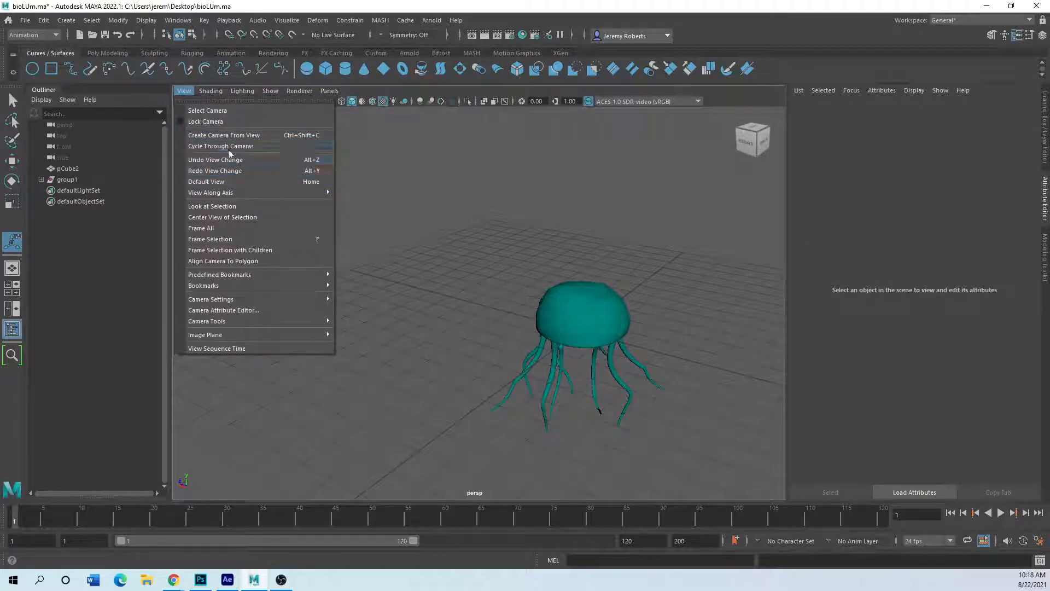
{"action": "left_click", "coordinate": [235, 135]}
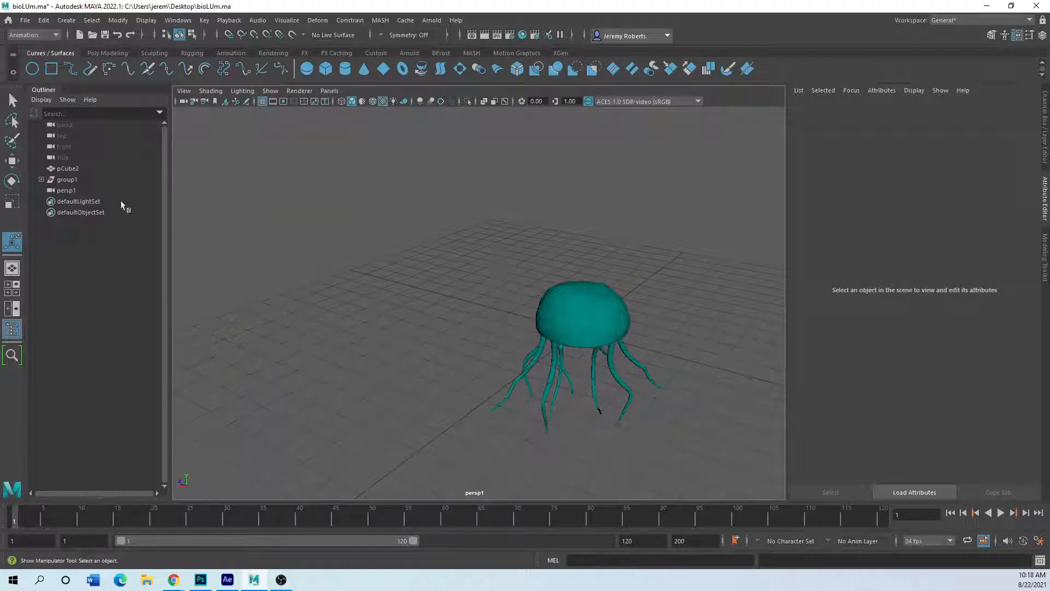
{"action": "double_click", "coordinate": [68, 192]}
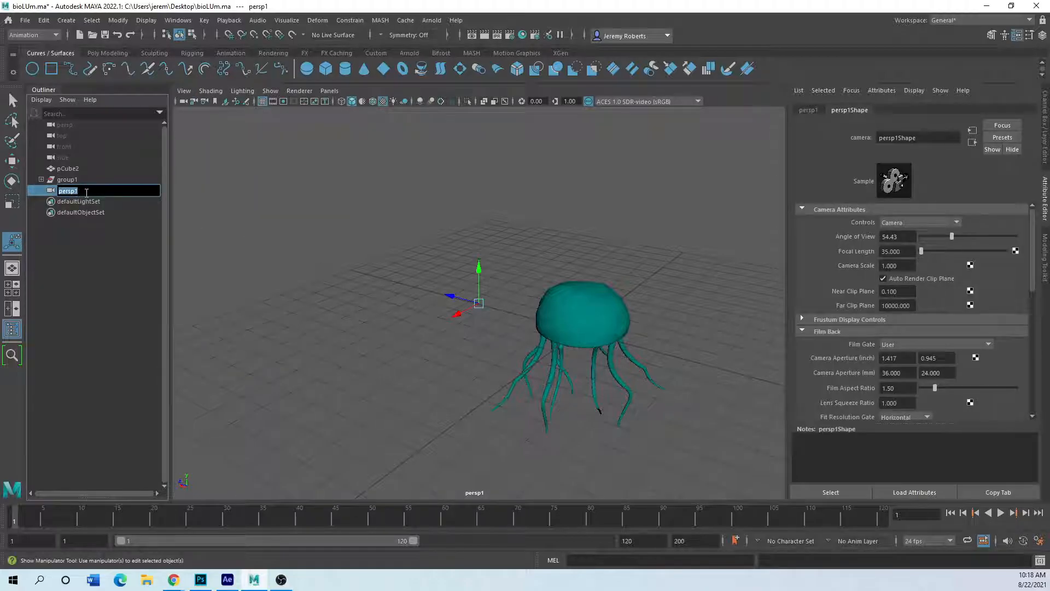
{"action": "type", "text": "renderabl"}
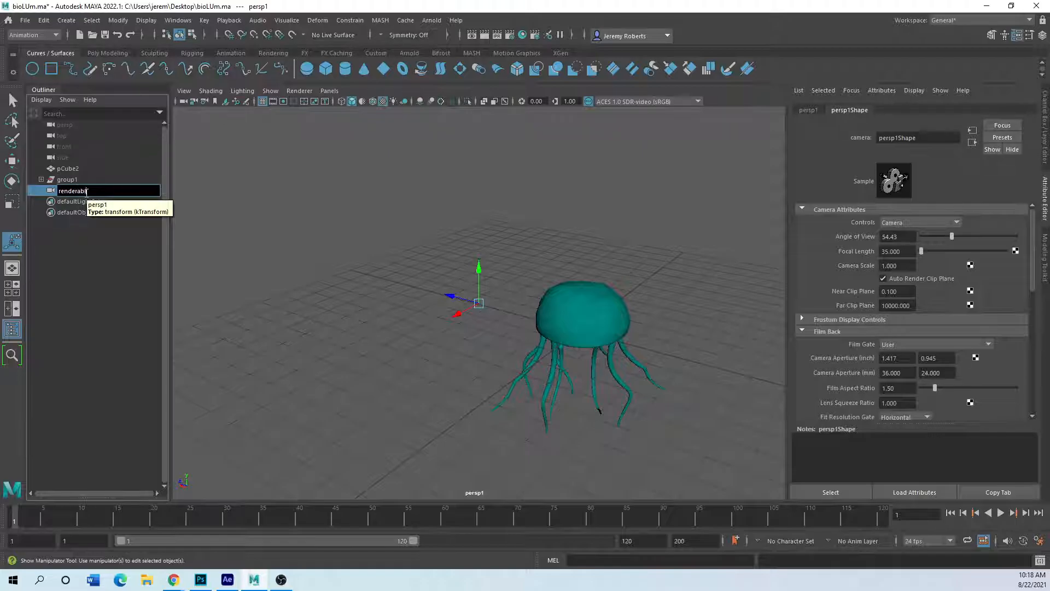
{"action": "type", "text": "e"}
{"action": "left_click", "coordinate": [393, 278]}
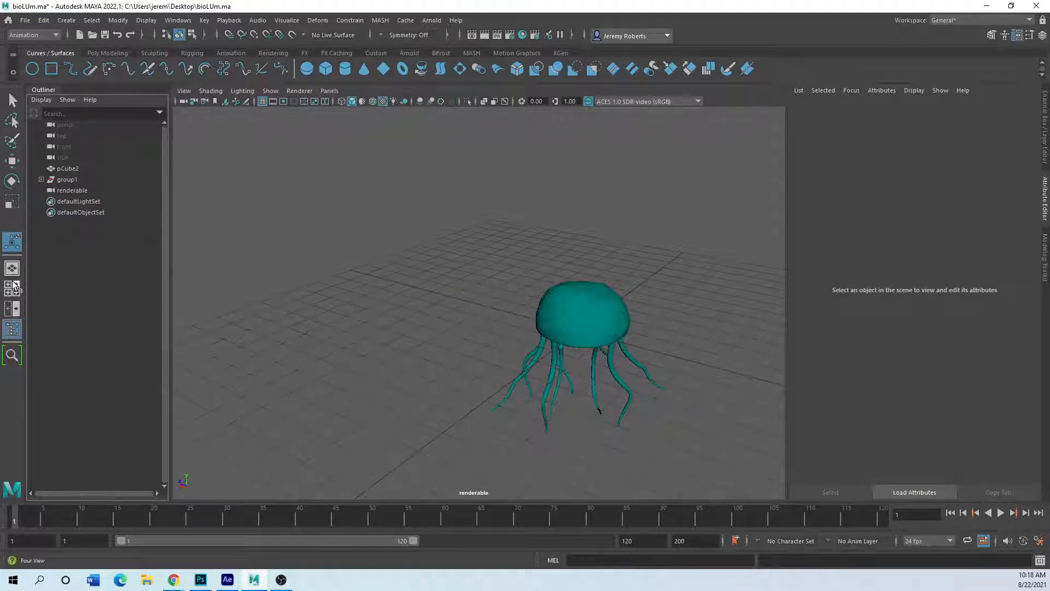
Split the workspace into two side-by-side views, with the renderable camera's view beside the perspective view
{"action": "left_click", "coordinate": [14, 309]}
{"action": "key", "text": "space"}
{"action": "left_click", "coordinate": [458, 269]}
{"action": "mouse_move", "coordinate": [510, 283]}
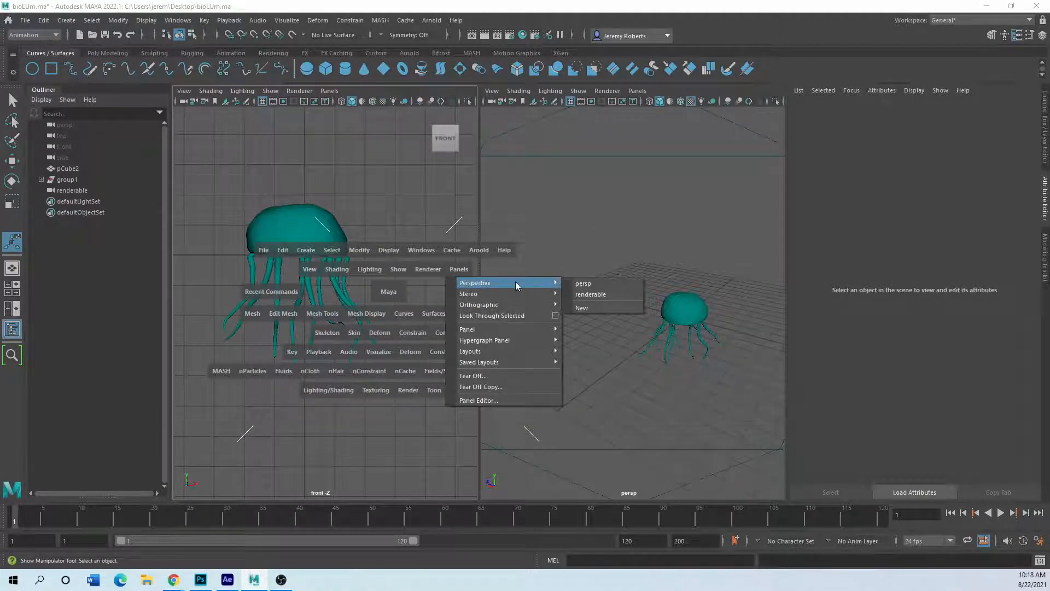
{"action": "left_click", "coordinate": [593, 285]}
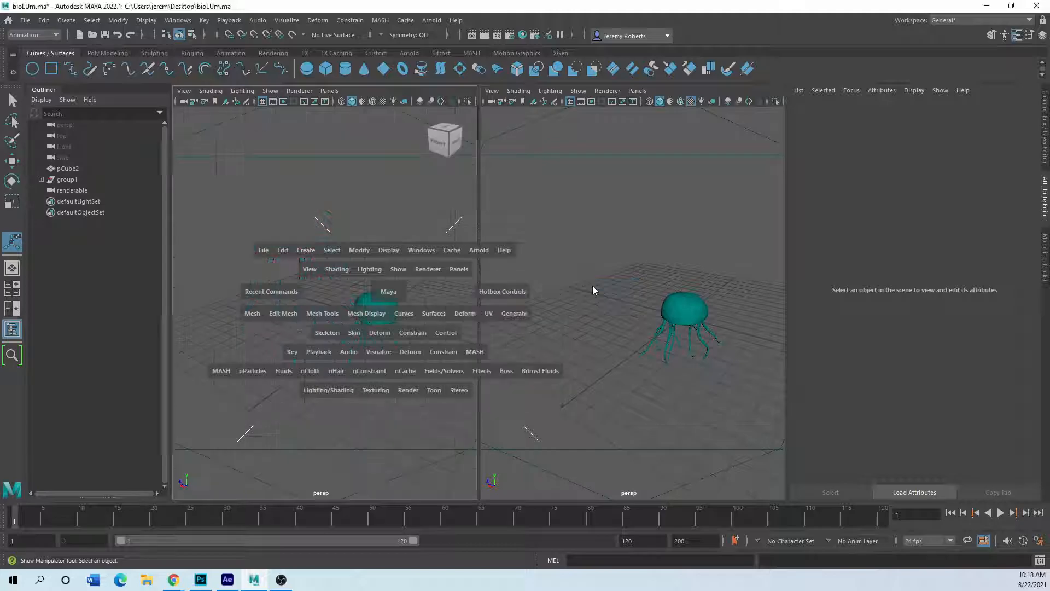
{"action": "key", "text": "space"}
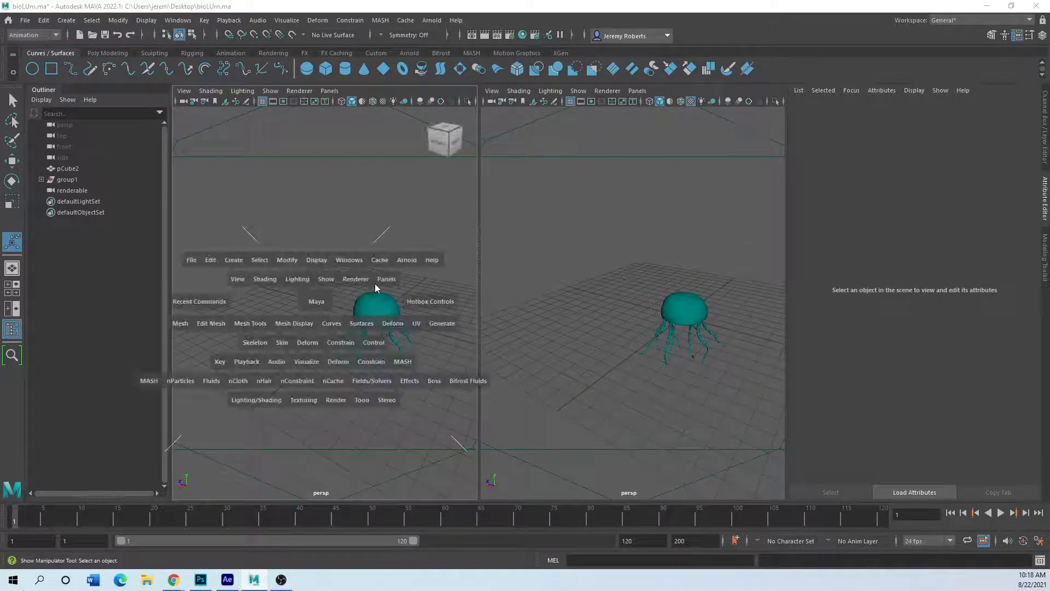
{"action": "left_click", "coordinate": [386, 279]}
{"action": "mouse_move", "coordinate": [430, 294]}
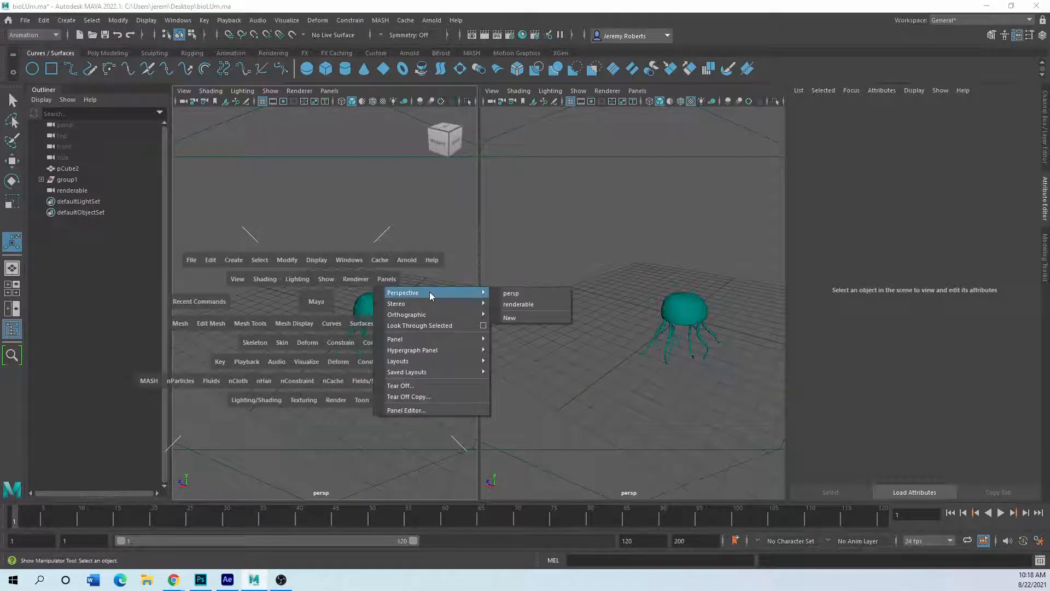
{"action": "left_click", "coordinate": [517, 305]}
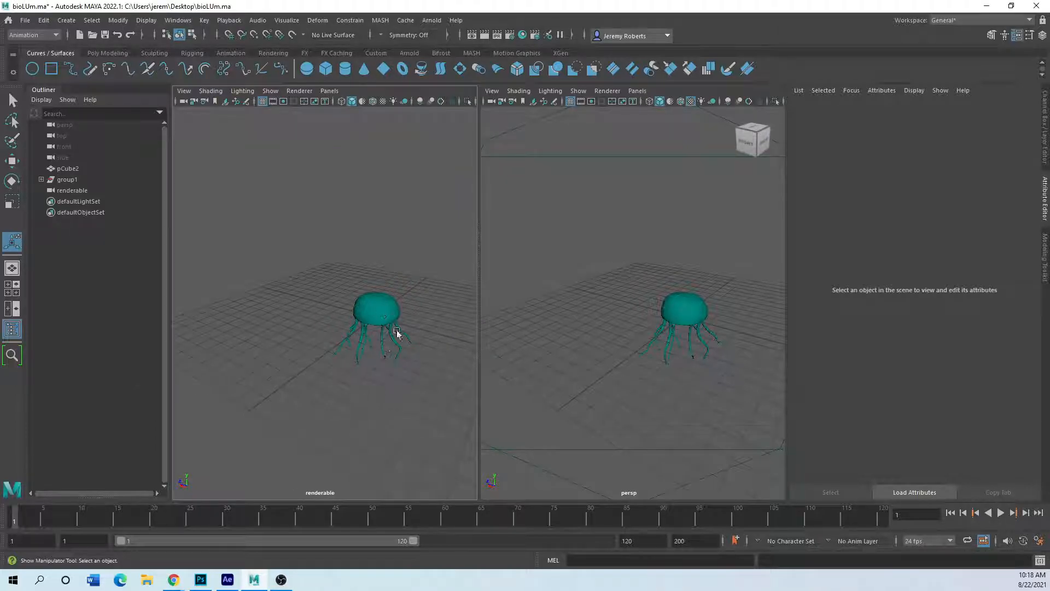
Select the renderable camera in the perspective view and reposition it relative to the jellyfish
{"action": "scroll", "coordinate": [651, 366], "scroll_direction": "down", "scroll_amount": 5}
{"action": "scroll", "coordinate": [651, 365], "scroll_direction": "up", "scroll_amount": 5}
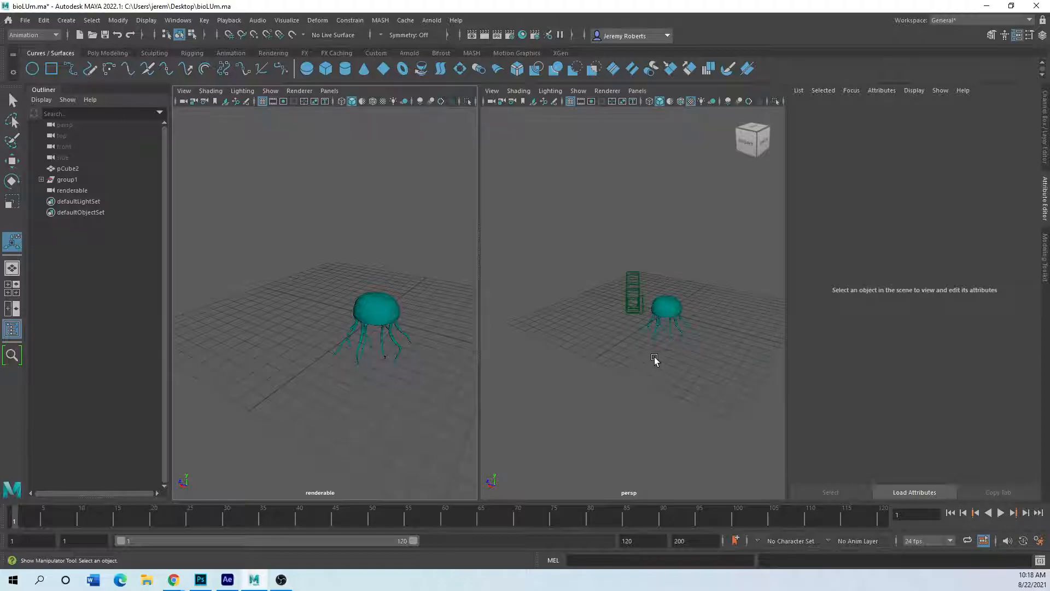
{"action": "left_click_drag", "start_coordinate": [671, 354], "coordinate": [635, 342], "text": "alt"}
{"action": "middle_click_drag", "start_coordinate": [637, 344], "coordinate": [724, 400], "text": "alt"}
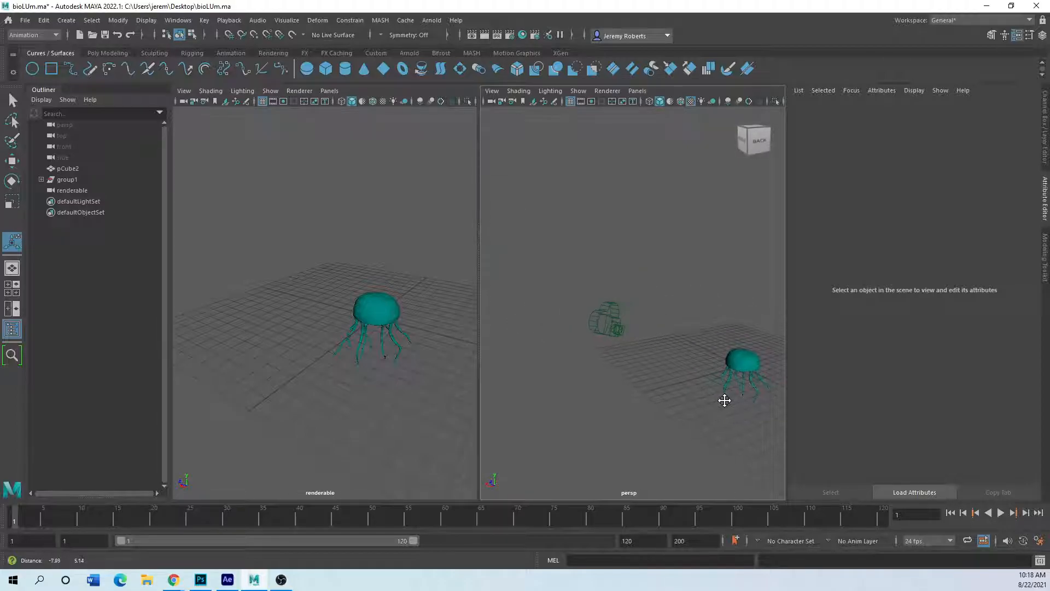
{"action": "left_click", "coordinate": [603, 320]}
{"action": "left_click_drag", "start_coordinate": [602, 321], "coordinate": [606, 270]}
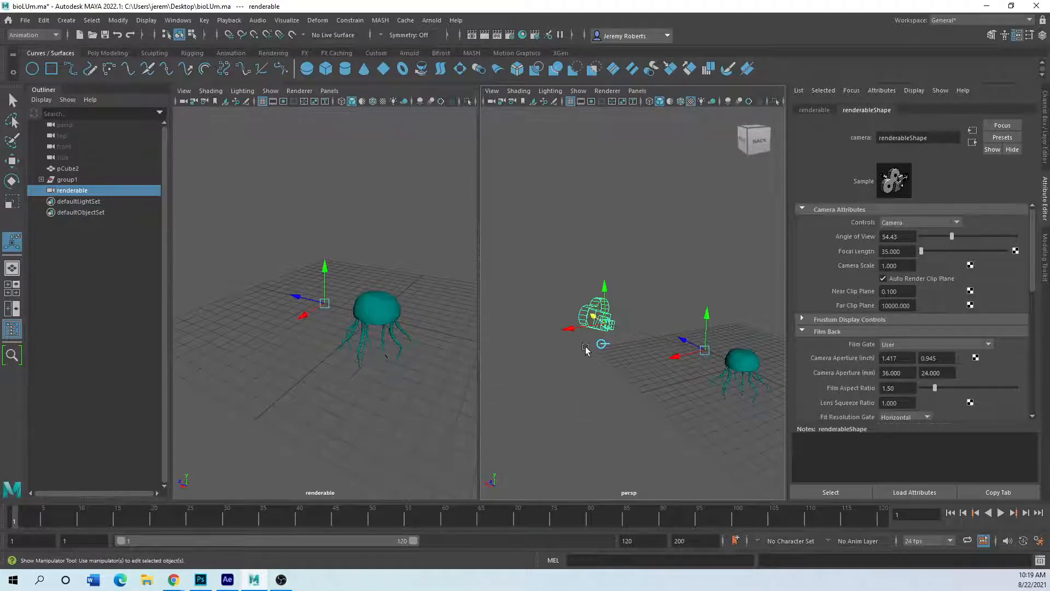
{"action": "left_click_drag", "start_coordinate": [567, 330], "coordinate": [598, 376]}
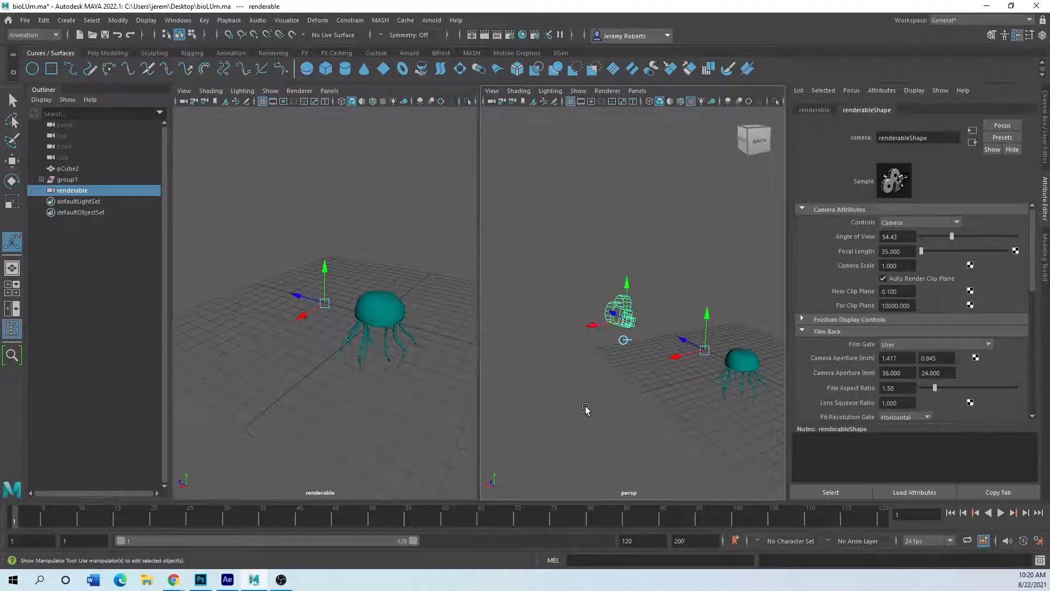
Delete the renderable camera and return to a single shaded perspective view framed on the jellyfish
{"action": "key", "text": "Delete"}
{"action": "key", "text": "7"}
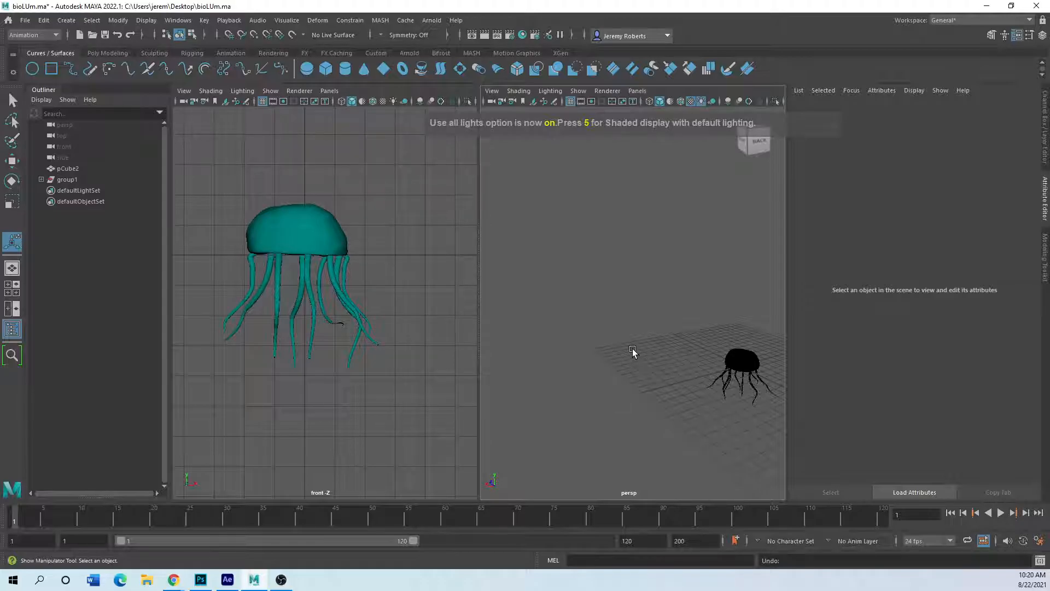
{"action": "key", "text": "5"}
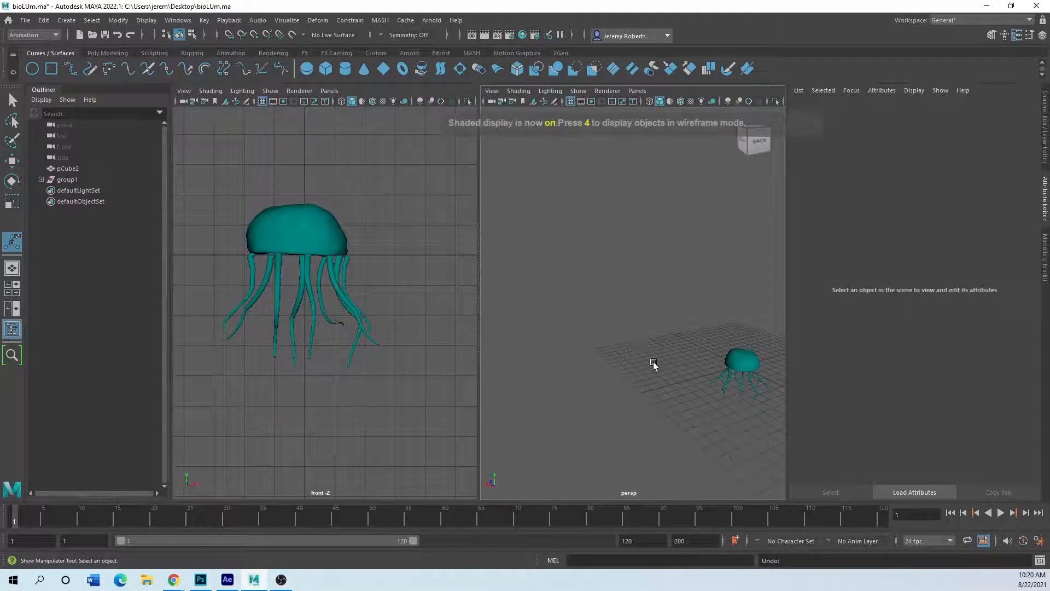
{"action": "key", "text": "space"}
{"action": "scroll", "coordinate": [553, 372], "scroll_direction": "down", "scroll_amount": 3}
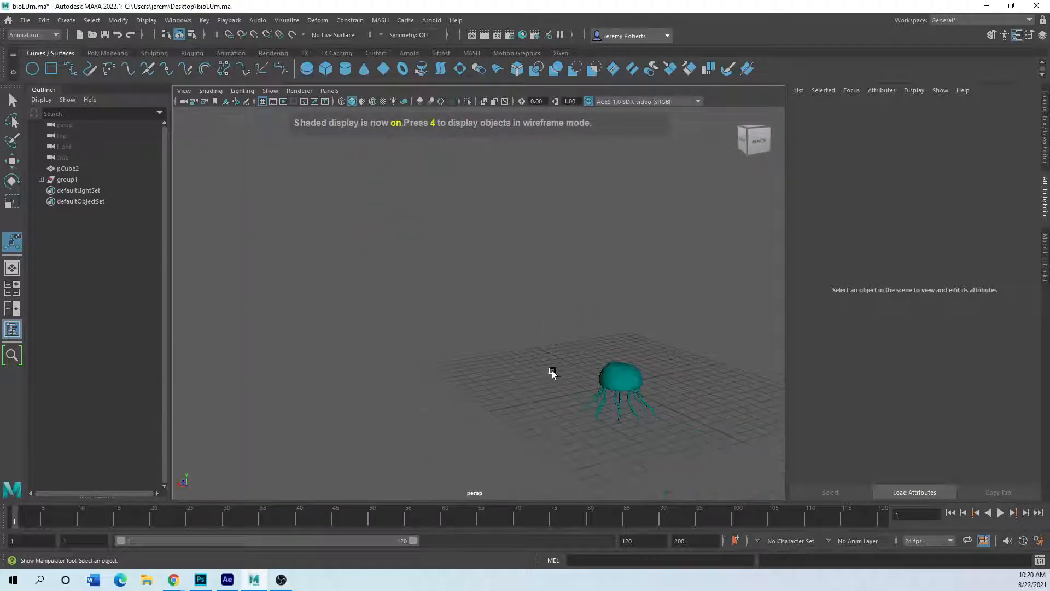
{"action": "key", "text": "f"}
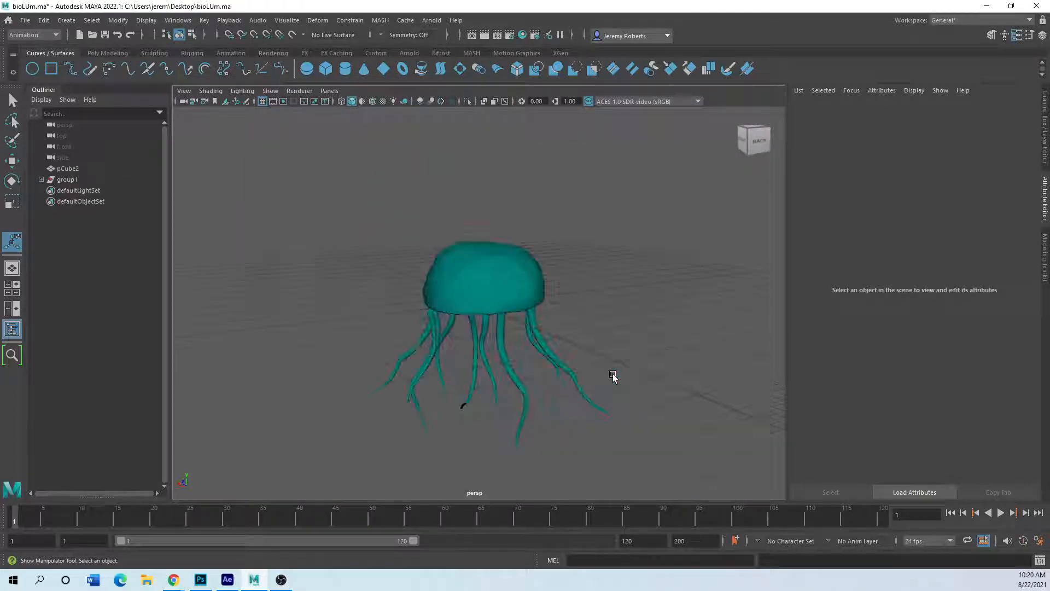
{"action": "scroll", "coordinate": [528, 369], "scroll_direction": "down", "scroll_amount": 2}
{"action": "left_click_drag", "start_coordinate": [558, 303], "coordinate": [363, 306], "text": "alt"}
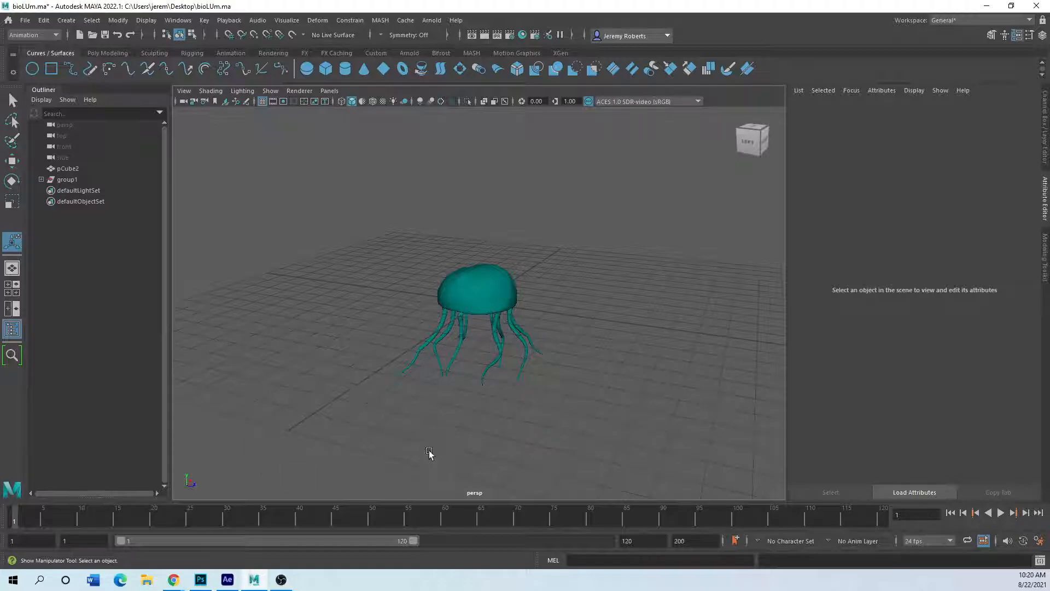
Create a standard single-node camera at the origin and scale it up uniformly until it is larger than the jellyfish's body
{"action": "left_click", "coordinate": [66, 20]}
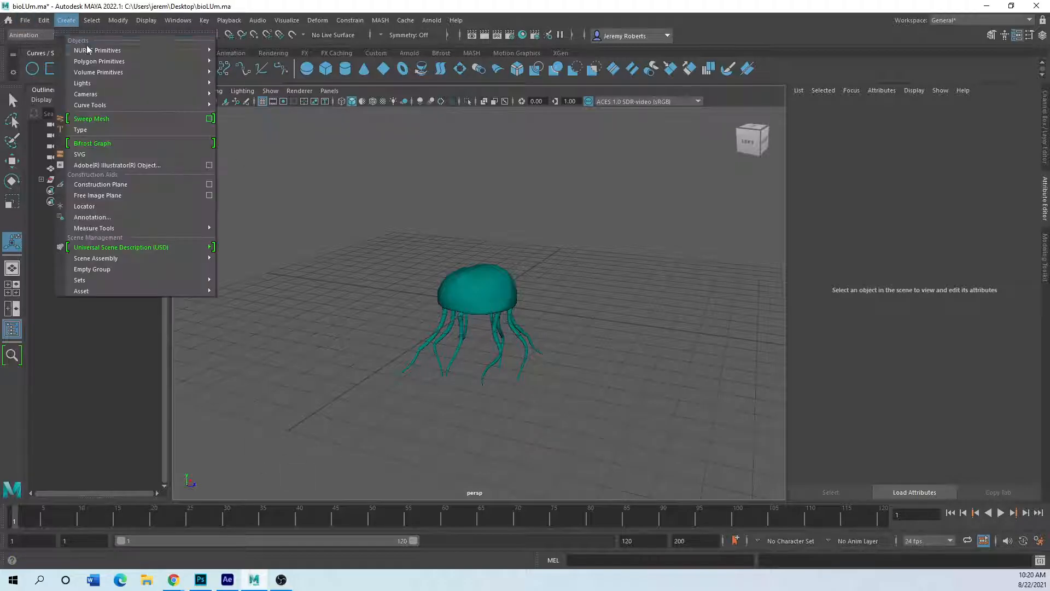
{"action": "mouse_move", "coordinate": [180, 94]}
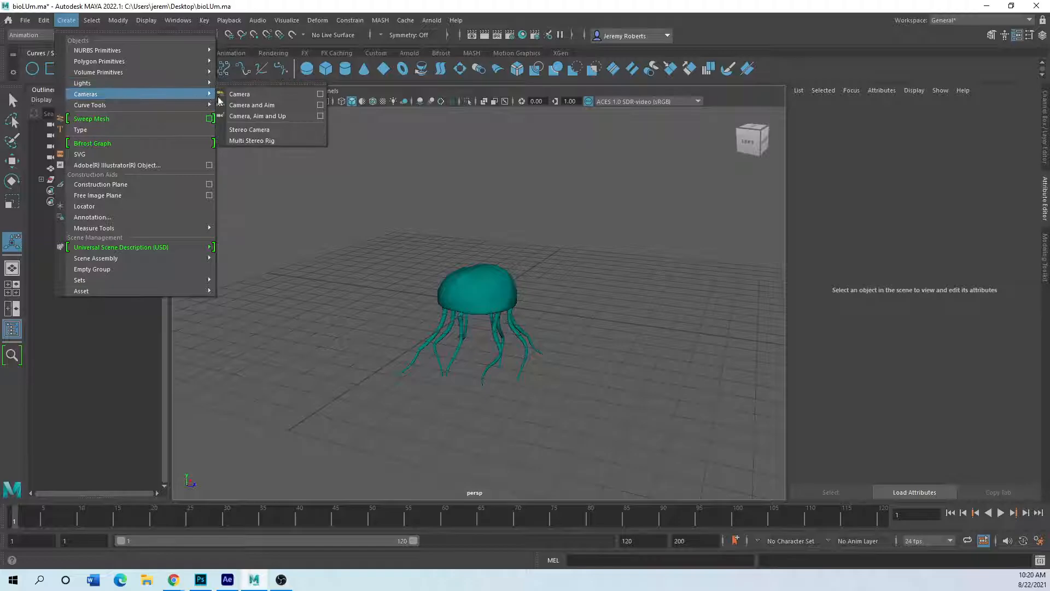
{"action": "left_click", "coordinate": [241, 95]}
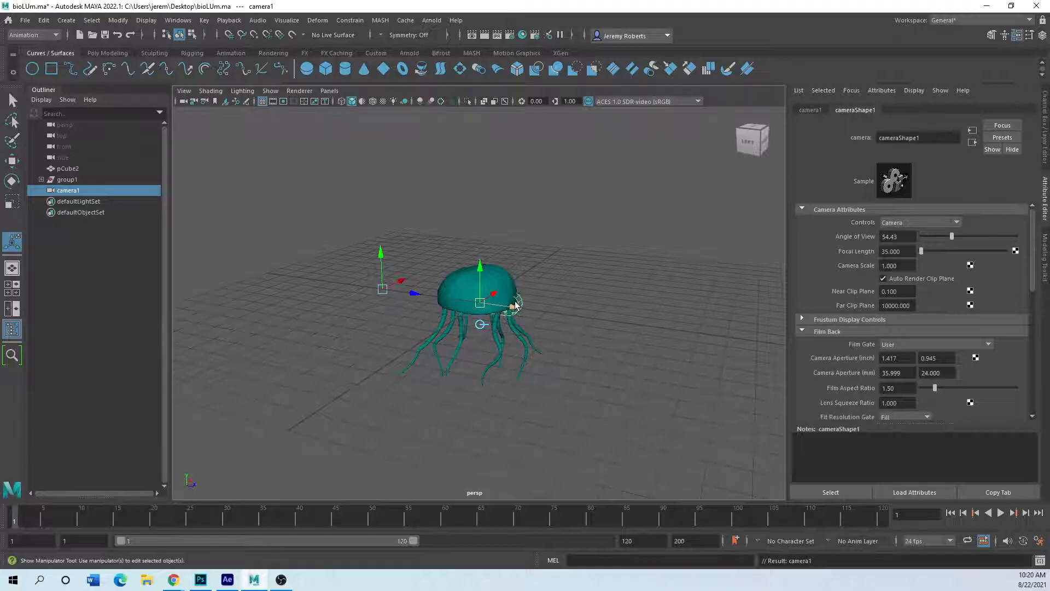
{"action": "key", "text": "r"}
{"action": "left_click_drag", "start_coordinate": [480, 303], "coordinate": [515, 301]}
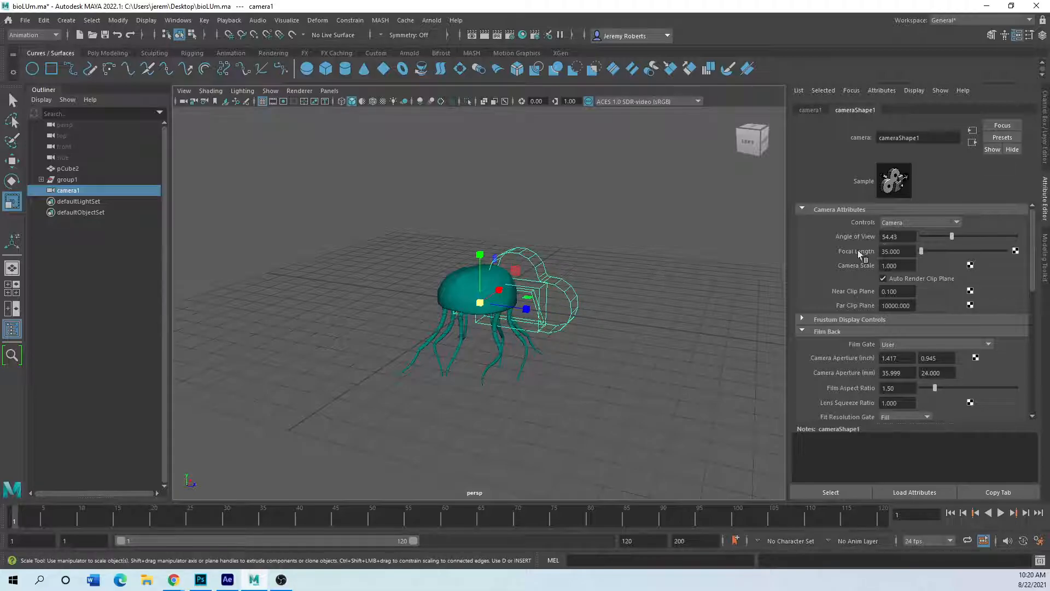
Move the new camera about 6.4 cm along Z, away from the jellyfish
{"action": "left_click", "coordinate": [12, 160]}
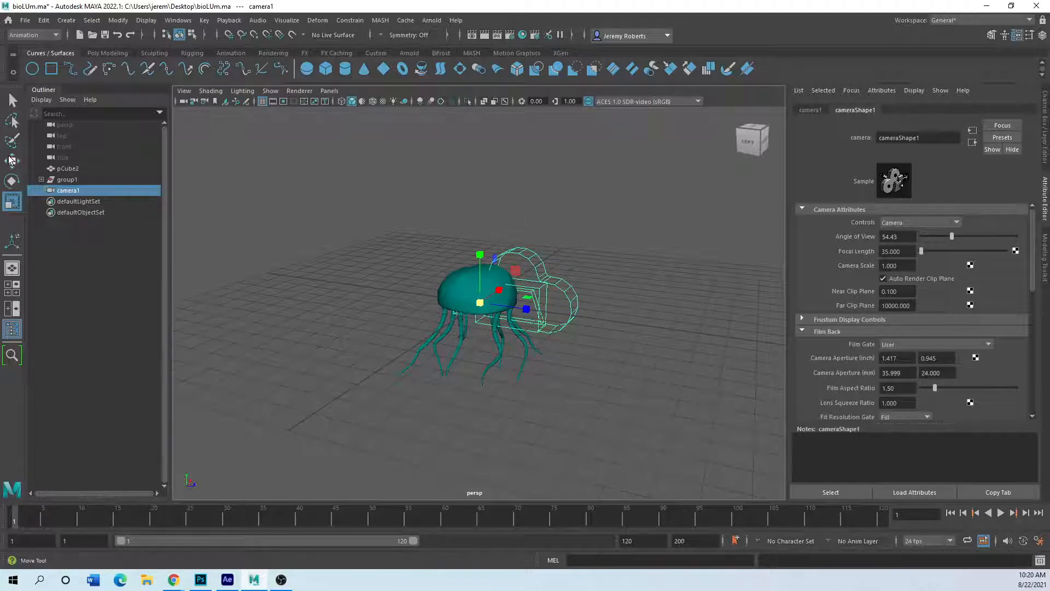
{"action": "left_click_drag", "start_coordinate": [522, 310], "coordinate": [678, 332]}
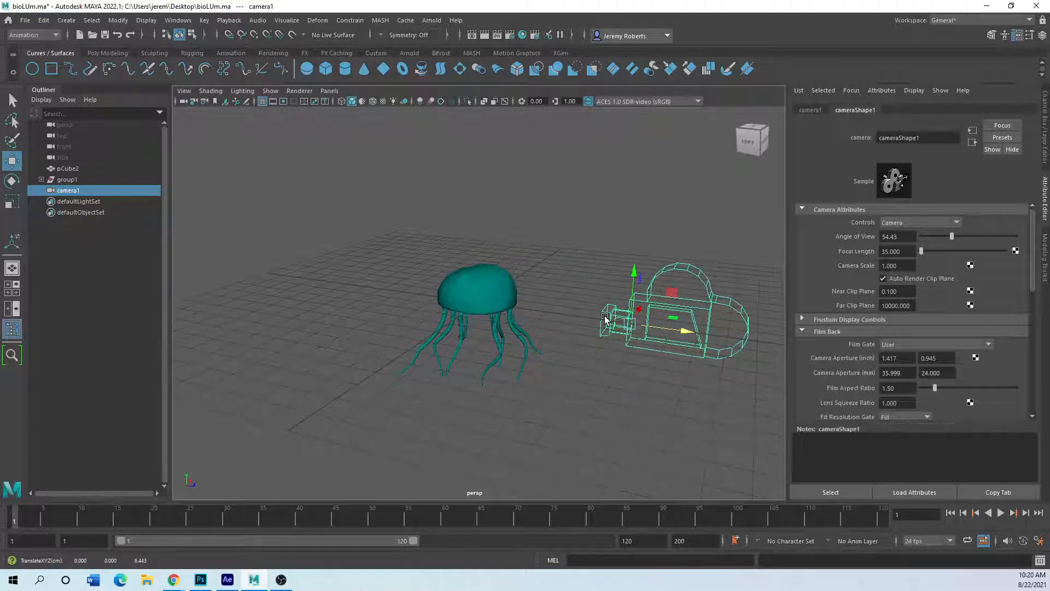
{"action": "scroll", "coordinate": [573, 347], "scroll_direction": "down", "scroll_amount": 3}
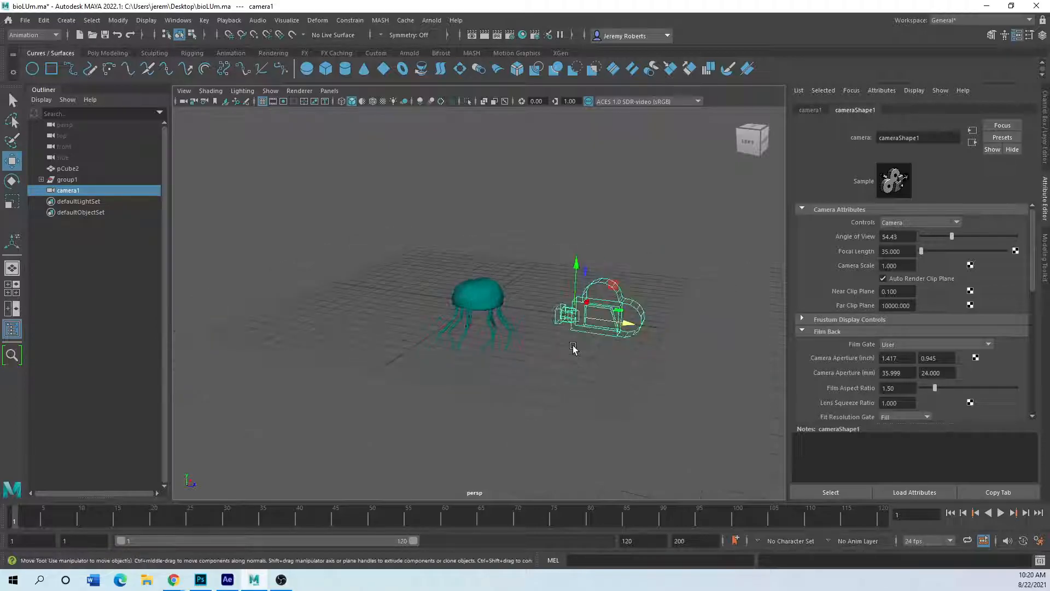
{"action": "scroll", "coordinate": [504, 324], "scroll_direction": "up", "scroll_amount": 2}
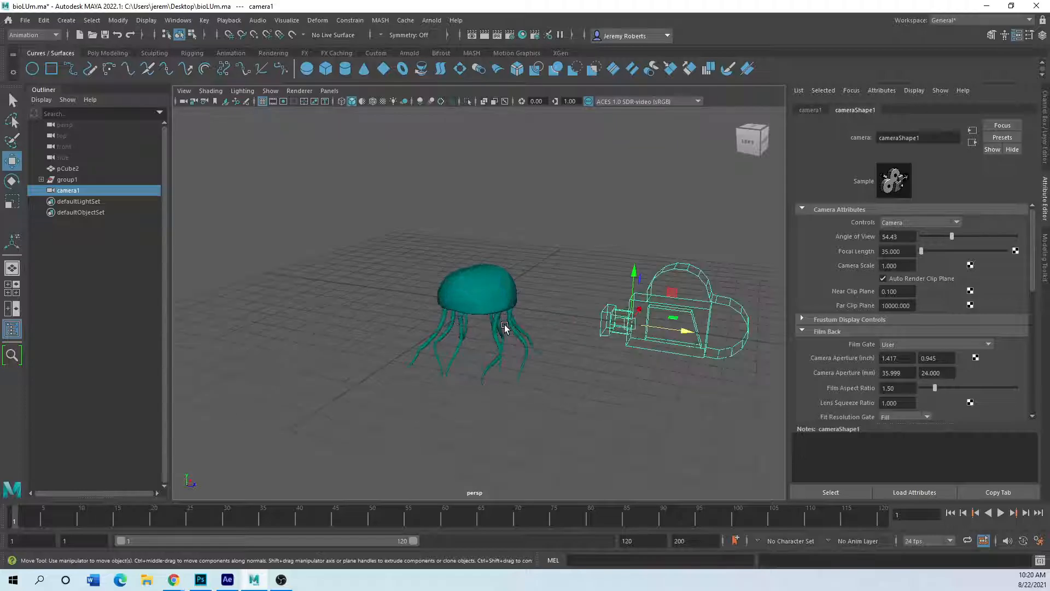
Rename the camera "flyby" and clear the selection
{"action": "double_click", "coordinate": [73, 190]}
{"action": "type", "text": "flyby"}
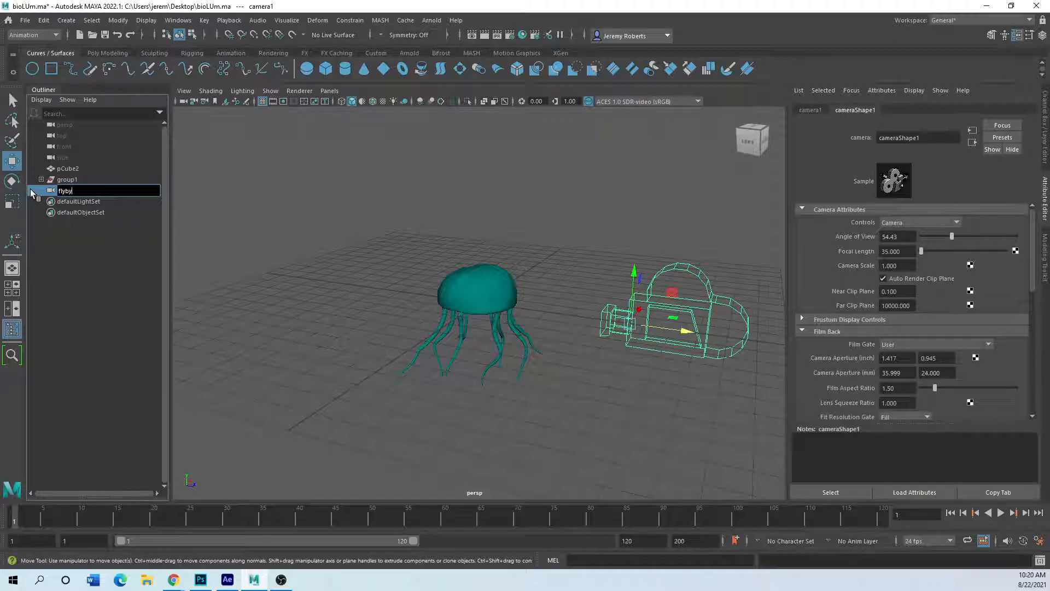
{"action": "left_click", "coordinate": [186, 235]}
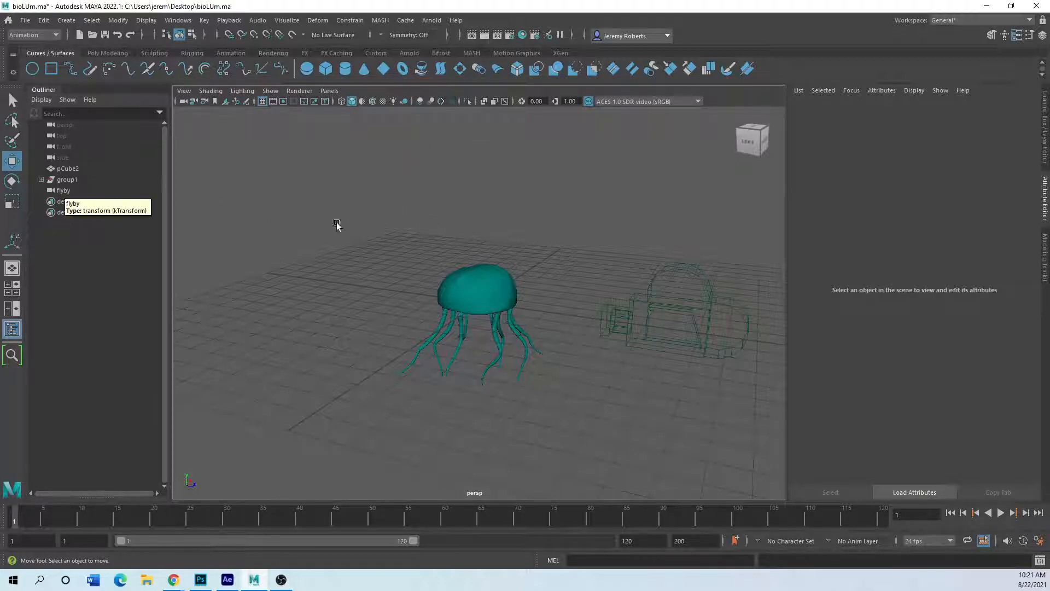
Select the flyby camera and split the workspace into side-by-side front and perspective views
{"action": "left_click", "coordinate": [608, 304]}
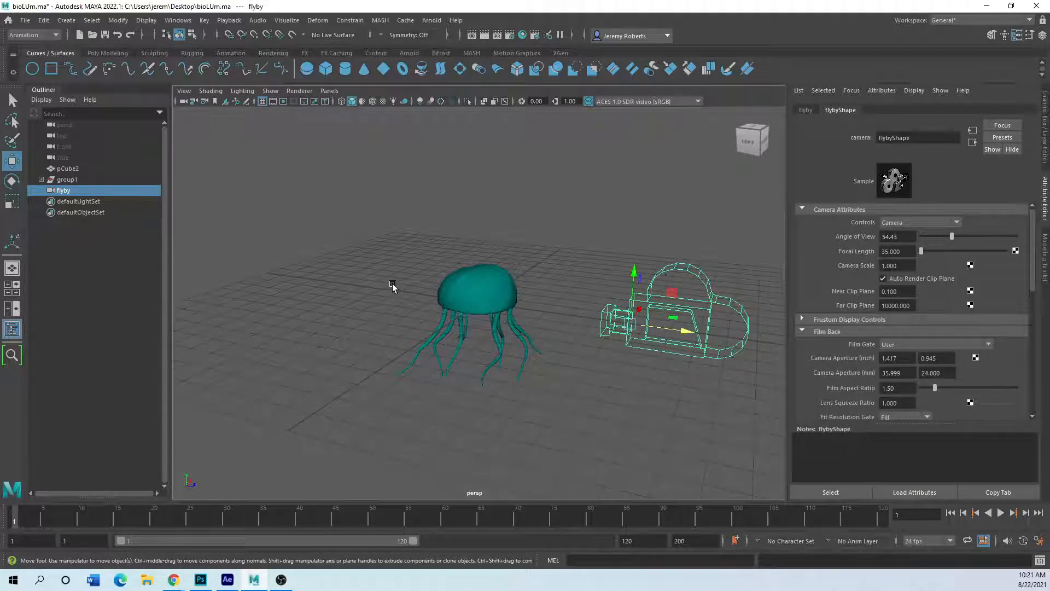
{"action": "left_click", "coordinate": [15, 312]}
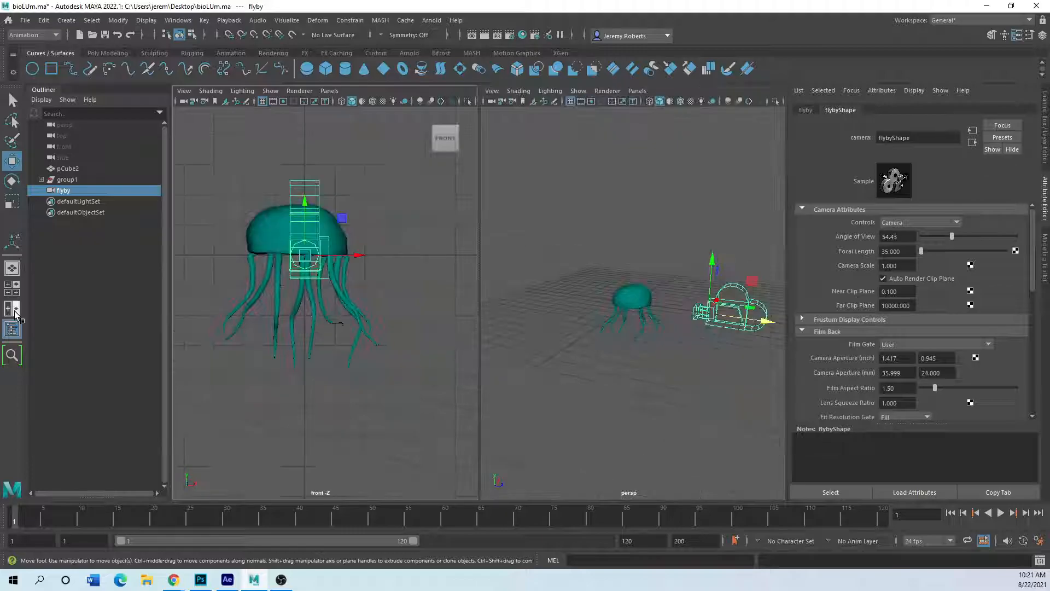
{"action": "key", "text": "space"}
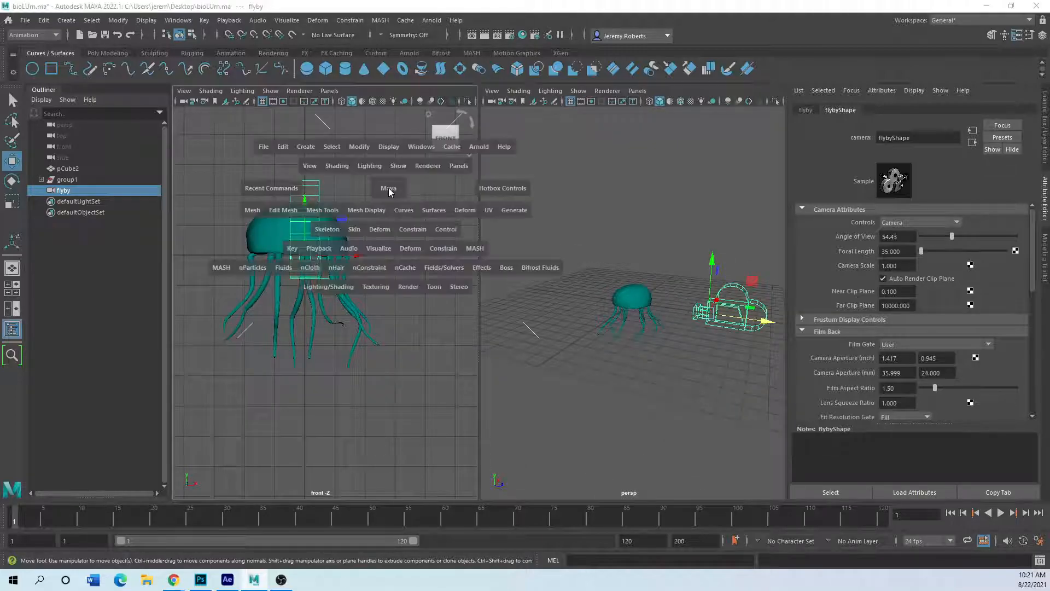
{"action": "left_click", "coordinate": [462, 171]}
{"action": "left_click", "coordinate": [461, 171]}
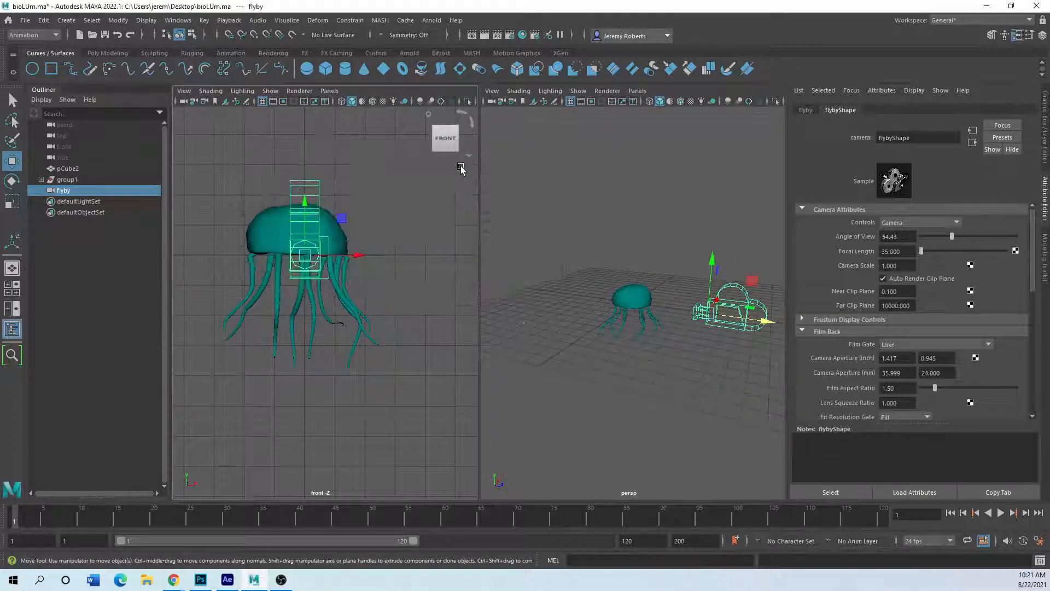
{"action": "left_click", "coordinate": [185, 91]}
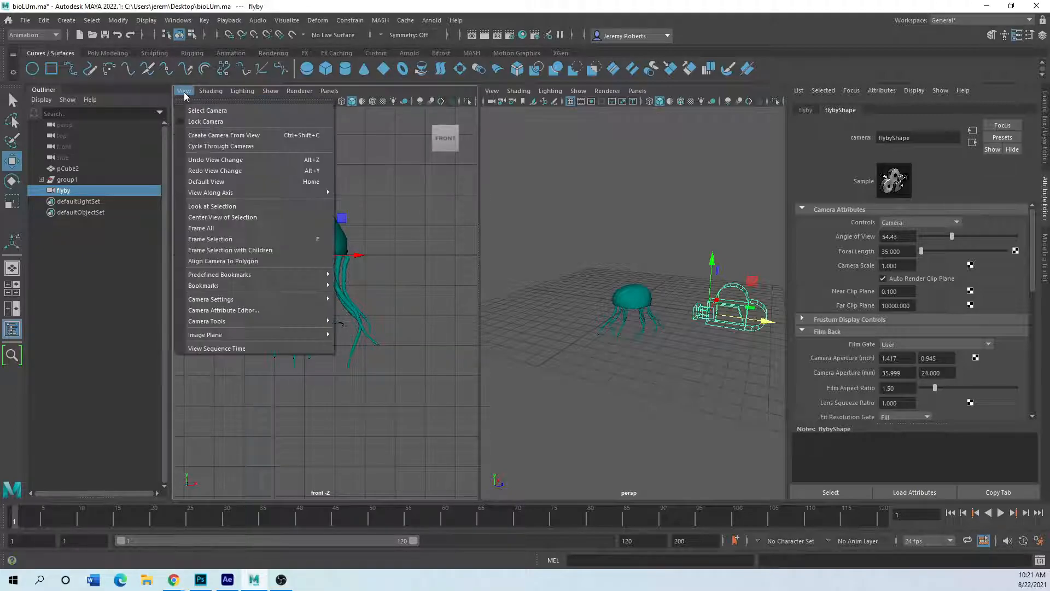
{"action": "left_click", "coordinate": [487, 195]}
{"action": "left_click", "coordinate": [416, 216]}
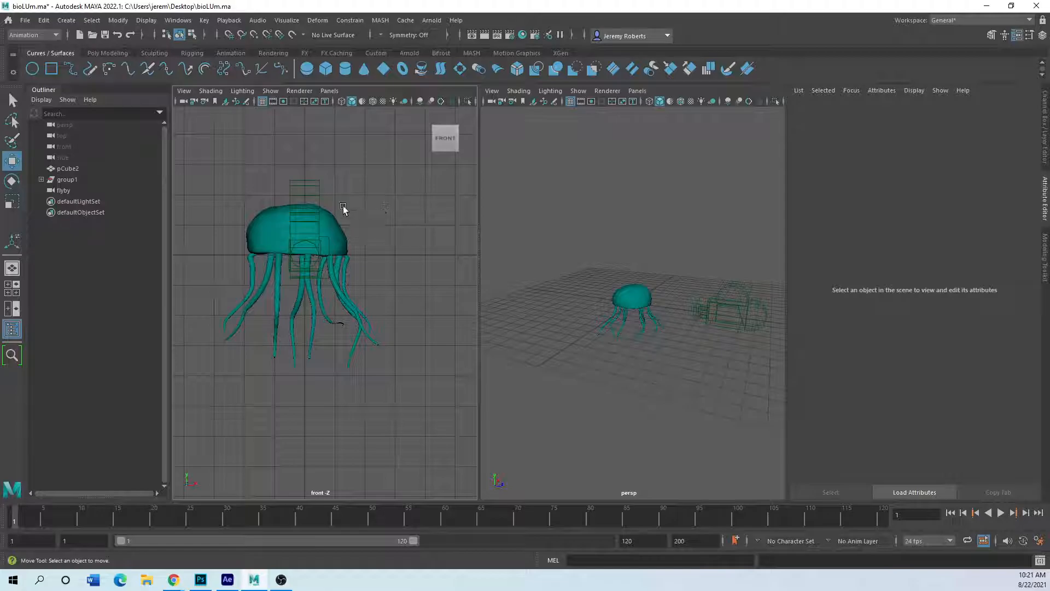
Select the flyby camera and look through it in the front view pane
{"action": "left_click", "coordinate": [318, 191]}
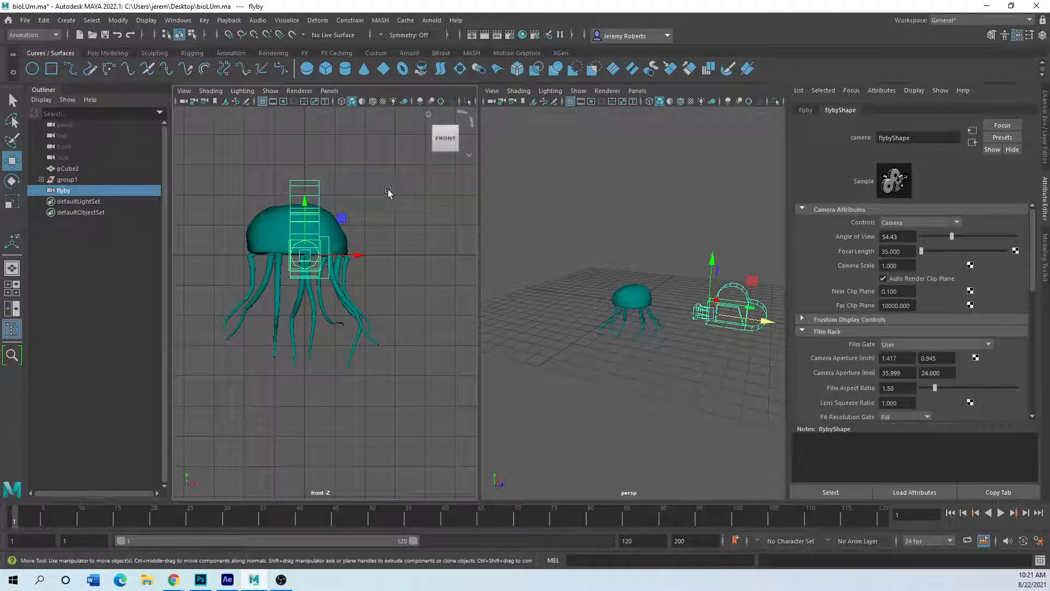
{"action": "key", "text": "space"}
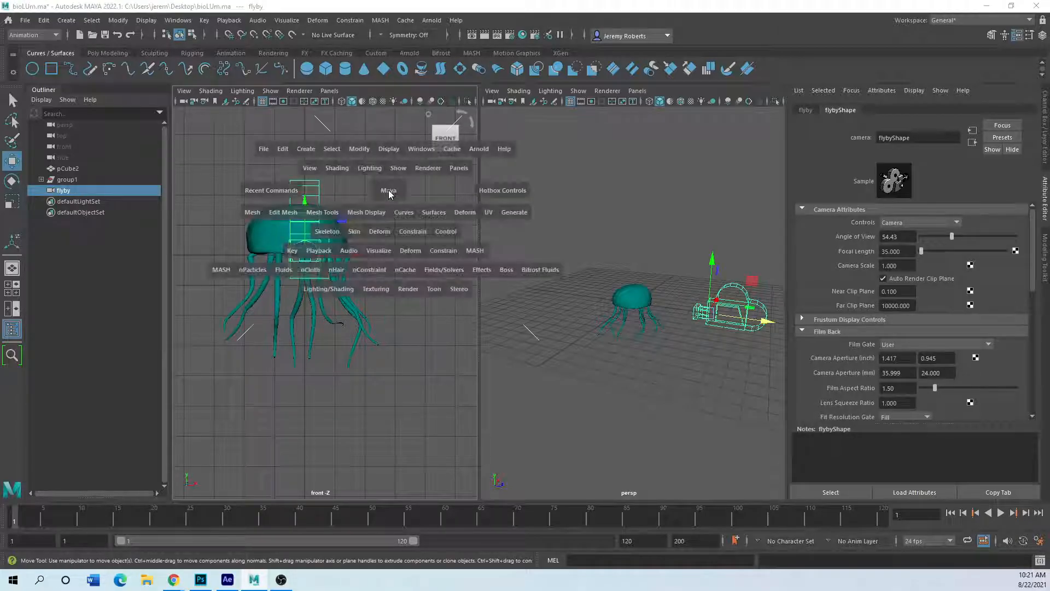
{"action": "left_click", "coordinate": [460, 170]}
{"action": "mouse_move", "coordinate": [541, 181]}
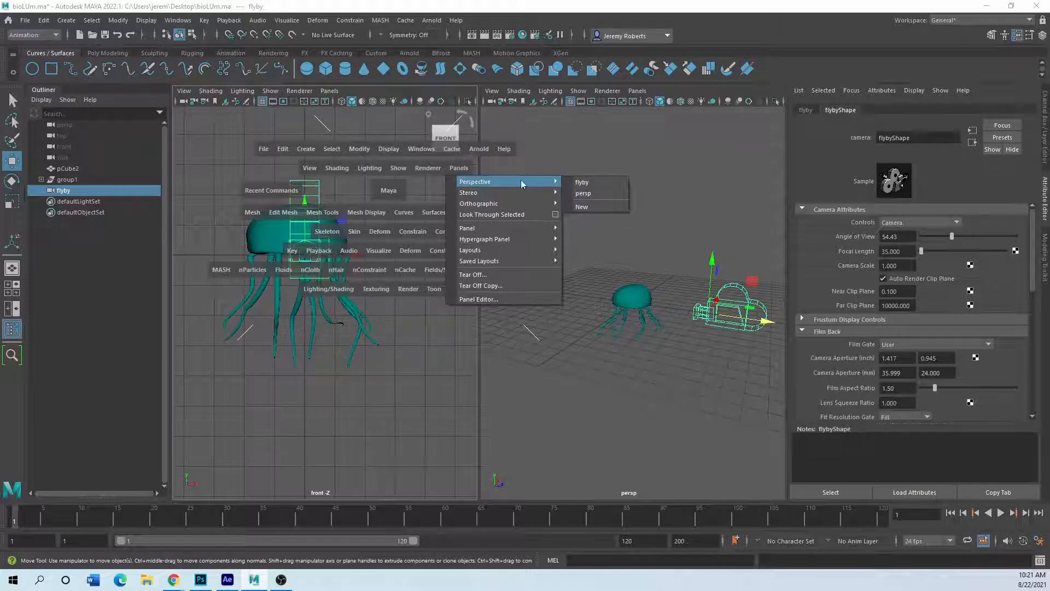
{"action": "left_click", "coordinate": [584, 183]}
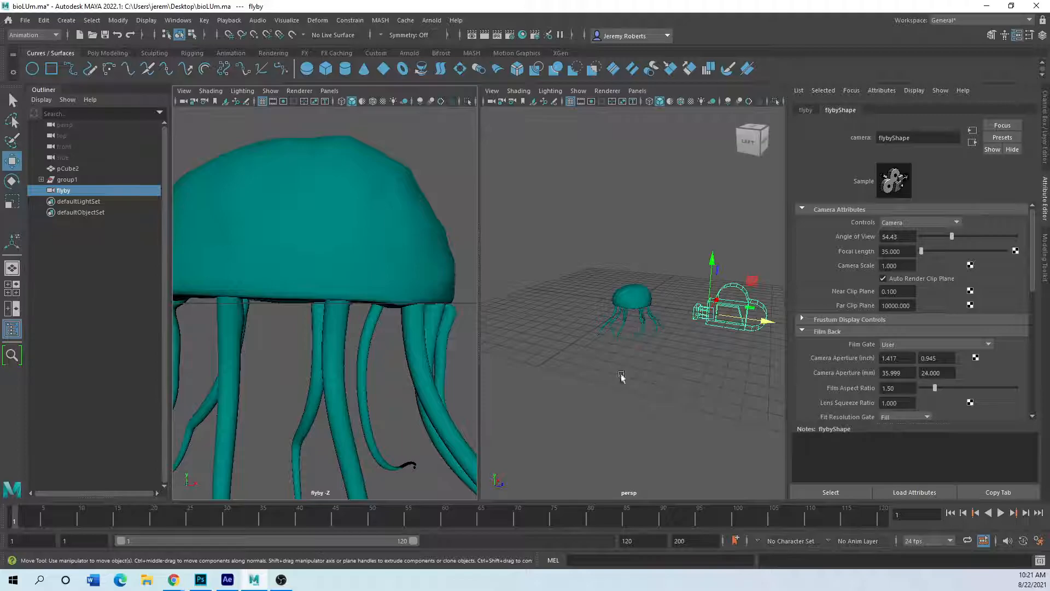
Move the flyby camera farther back from the jellyfish along Z and key it at frame 1
{"action": "scroll", "coordinate": [615, 381], "scroll_direction": "down", "scroll_amount": 3}
{"action": "left_click", "coordinate": [717, 316]}
{"action": "left_click_drag", "start_coordinate": [717, 316], "coordinate": [837, 343]}
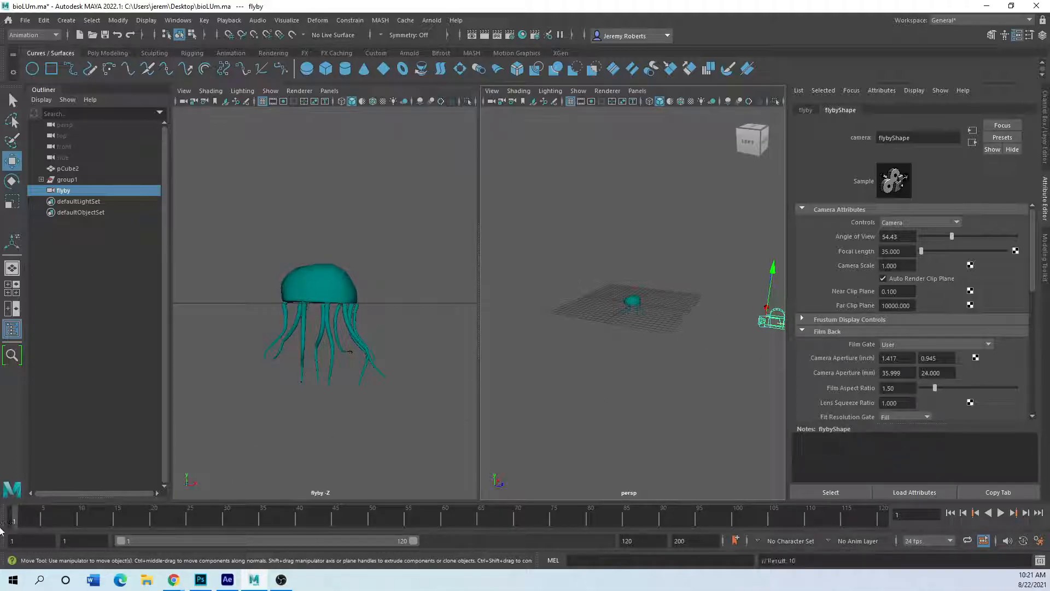
At frame 30, move the flyby camera in toward the jellyfish to about 8 cm on Z and key it
{"action": "key", "text": "alt+v"}
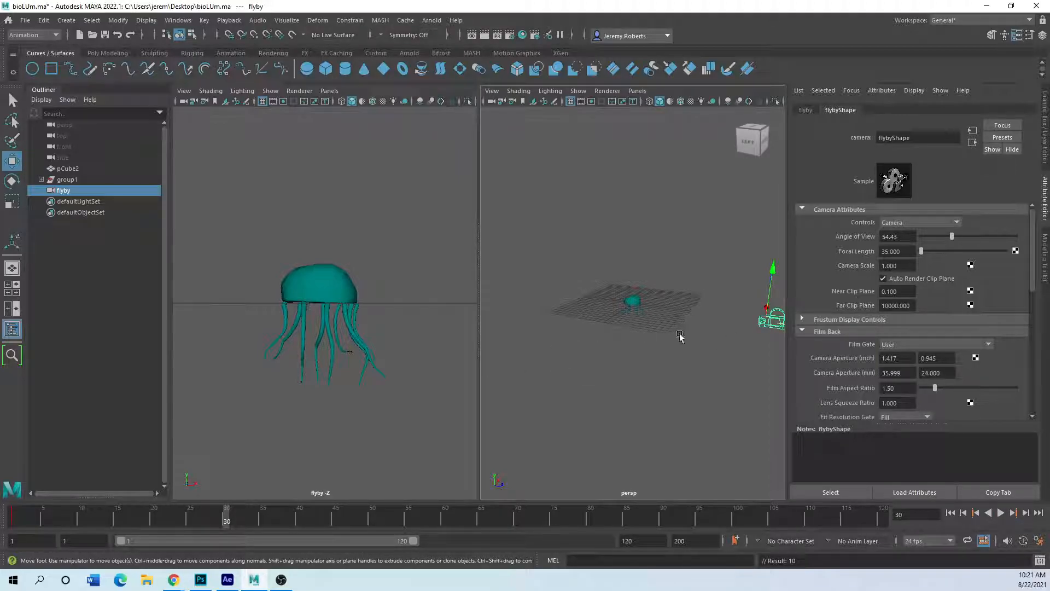
{"action": "scroll", "coordinate": [679, 335], "scroll_direction": "down", "scroll_amount": 3}
{"action": "left_click_drag", "start_coordinate": [761, 322], "coordinate": [697, 315]}
{"action": "key", "text": "s"}
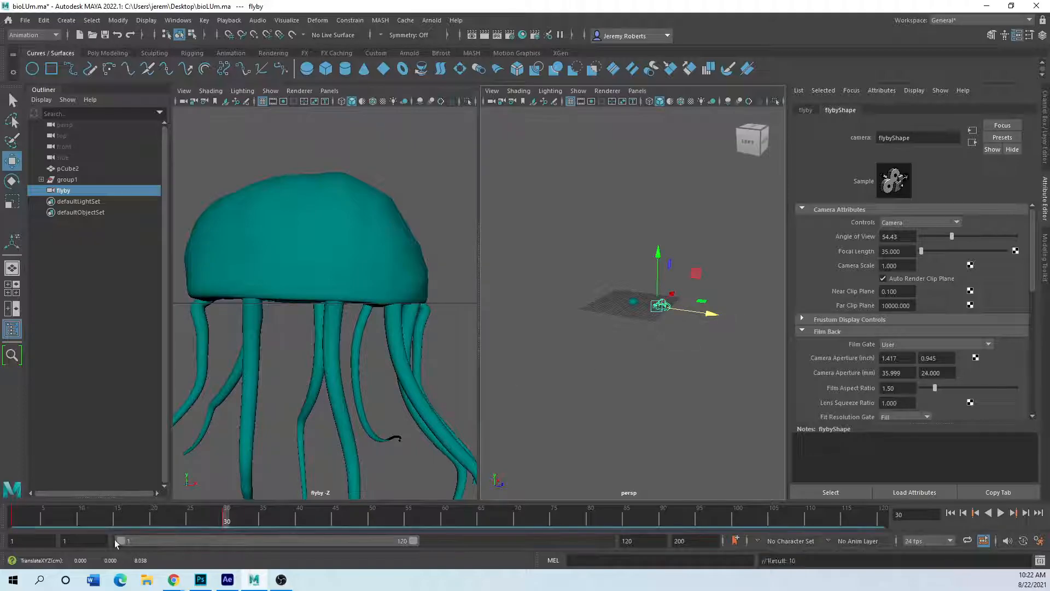
Play the flyby camera's animation from frame 1 and stop the playback
{"action": "left_click_drag", "start_coordinate": [224, 519], "coordinate": [14, 519]}
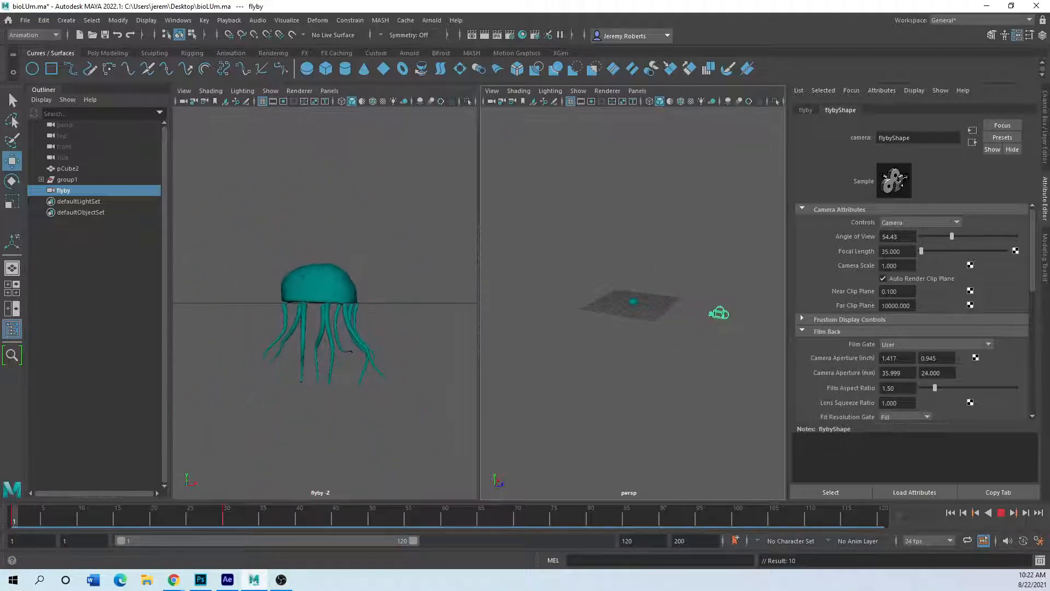
{"action": "left_click", "coordinate": [1001, 513]}
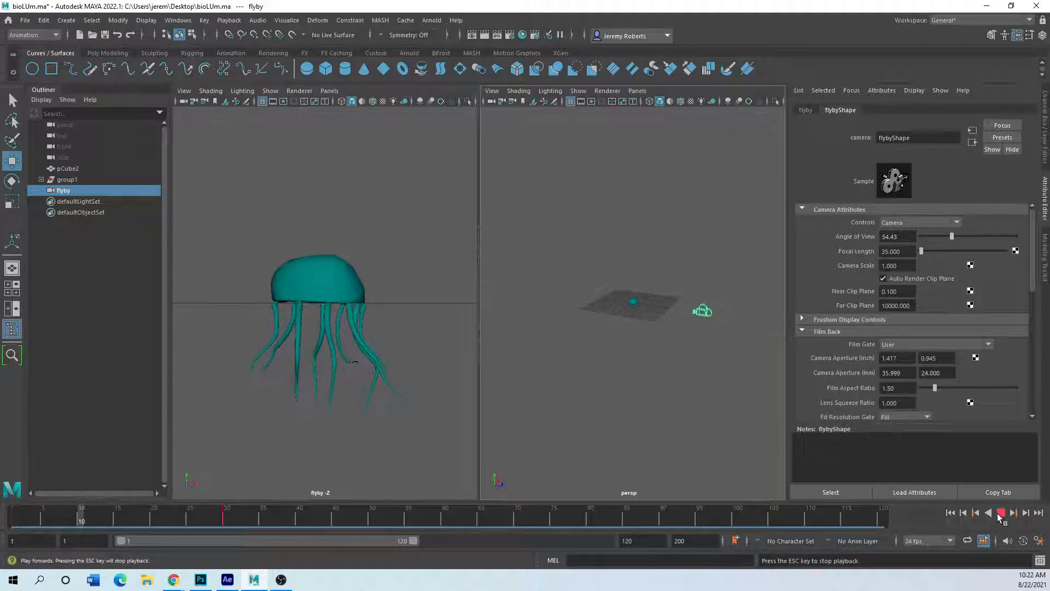
{"action": "left_click", "coordinate": [1001, 513]}
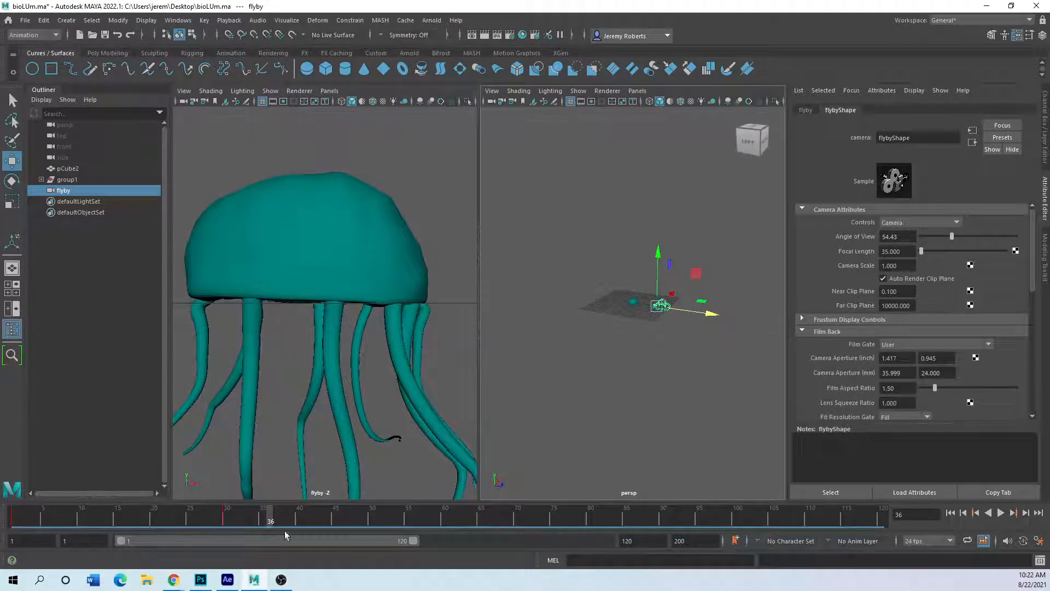
At frame 35, raise the flyby camera, rotate it to look down on the jellyfish, and key it
{"action": "mouse_move", "coordinate": [270, 514]}
{"action": "left_mouse_down"}
{"action": "mouse_move", "coordinate": [37, 515]}
{"action": "mouse_move", "coordinate": [233, 514]}
{"action": "mouse_move", "coordinate": [43, 514]}
{"action": "mouse_move", "coordinate": [84, 503]}
{"action": "mouse_move", "coordinate": [218, 507]}
{"action": "mouse_move", "coordinate": [14, 517]}
{"action": "mouse_move", "coordinate": [262, 517]}
{"action": "left_mouse_up"}
{"action": "mouse_move", "coordinate": [658, 264]}
{"action": "left_mouse_down"}
{"action": "mouse_move", "coordinate": [653, 219]}
{"action": "mouse_move", "coordinate": [698, 244]}
{"action": "mouse_move", "coordinate": [665, 208]}
{"action": "left_mouse_up"}
{"action": "left_click", "coordinate": [11, 181]}
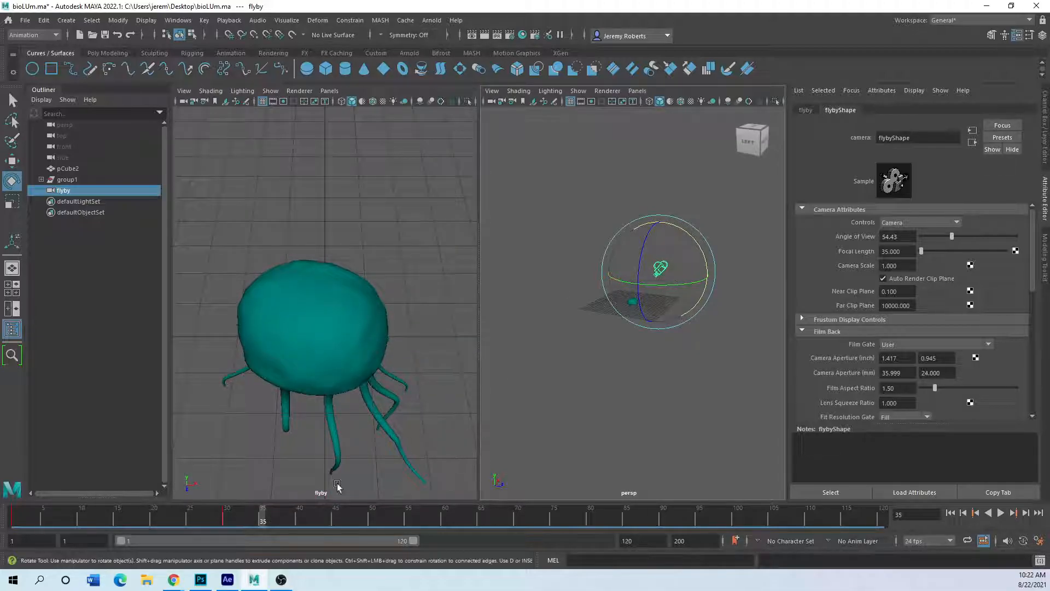
{"action": "key", "text": "s"}
Scrub back to frame 21 and display the flyby camera's center-of-interest manipulator with Show Manipulator
{"action": "mouse_move", "coordinate": [262, 518]}
{"action": "left_mouse_down"}
{"action": "mouse_move", "coordinate": [150, 518]}
{"action": "mouse_move", "coordinate": [278, 523]}
{"action": "mouse_move", "coordinate": [161, 520]}
{"action": "left_mouse_up"}
{"action": "scroll", "coordinate": [689, 316], "scroll_direction": "up", "scroll_amount": 3}
{"action": "scroll", "coordinate": [666, 345], "scroll_direction": "up", "scroll_amount": 4}
{"action": "key", "text": "t"}
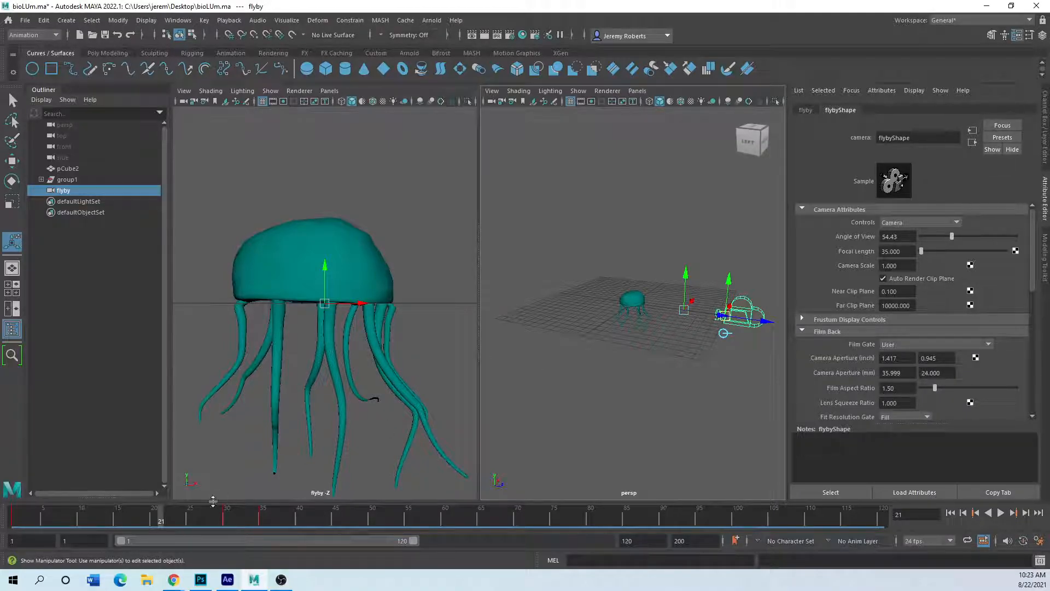
At frame 1, move the flyby camera's center of interest onto the jellyfish and key it
{"action": "left_click_drag", "start_coordinate": [160, 516], "coordinate": [6, 521]}
{"action": "scroll", "coordinate": [666, 361], "scroll_direction": "down", "scroll_amount": 5}
{"action": "scroll", "coordinate": [701, 318], "scroll_direction": "up", "scroll_amount": 5}
{"action": "scroll", "coordinate": [716, 324], "scroll_direction": "down", "scroll_amount": 3}
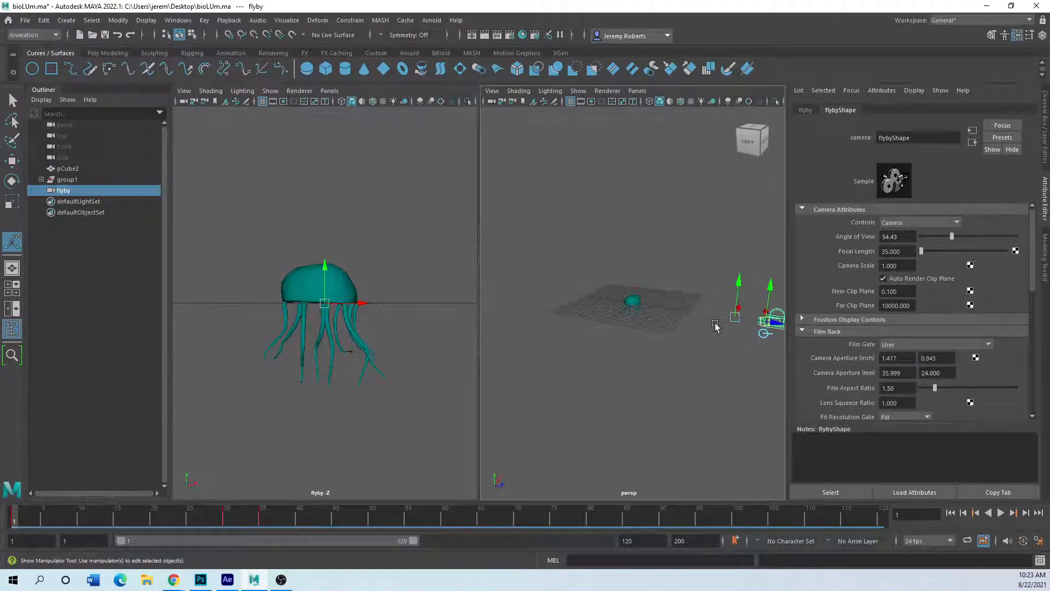
{"action": "left_click_drag", "start_coordinate": [773, 323], "coordinate": [663, 317]}
{"action": "key", "text": "s"}
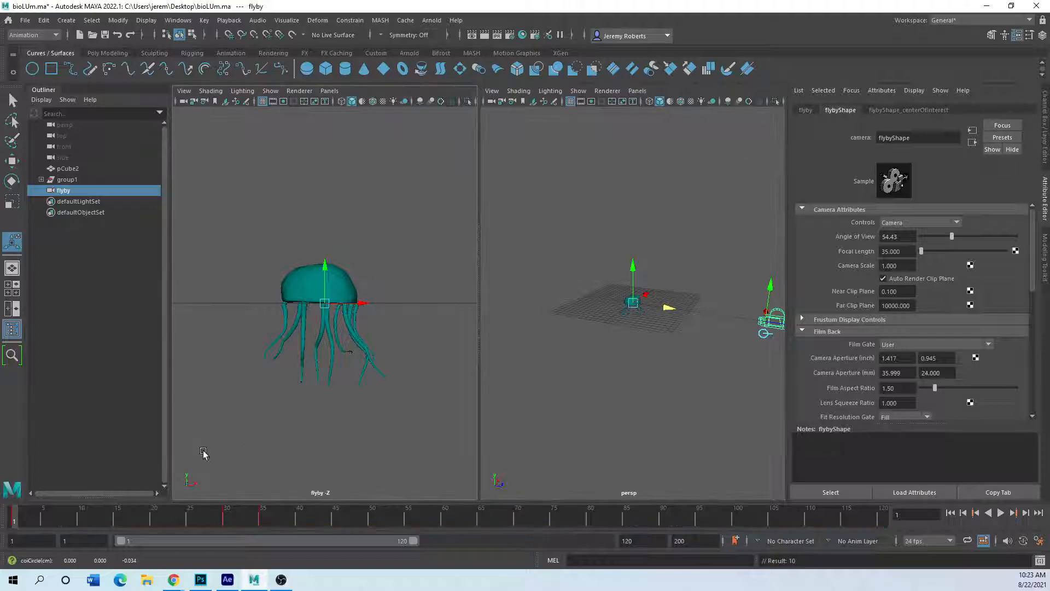
At frame 32, reposition the flyby camera with its aim manipulator, key it, and scrub back to frame 4
{"action": "left_click_drag", "start_coordinate": [14, 517], "coordinate": [242, 542]}
{"action": "key", "text": "t"}
{"action": "left_click_drag", "start_coordinate": [587, 302], "coordinate": [647, 273]}
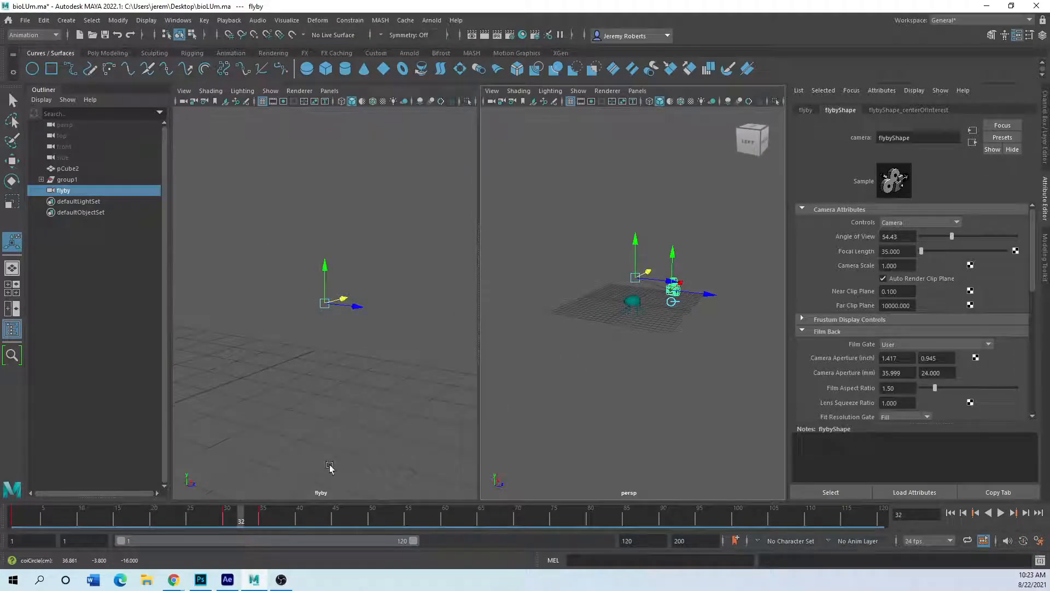
{"action": "left_click_drag", "start_coordinate": [237, 514], "coordinate": [36, 516]}
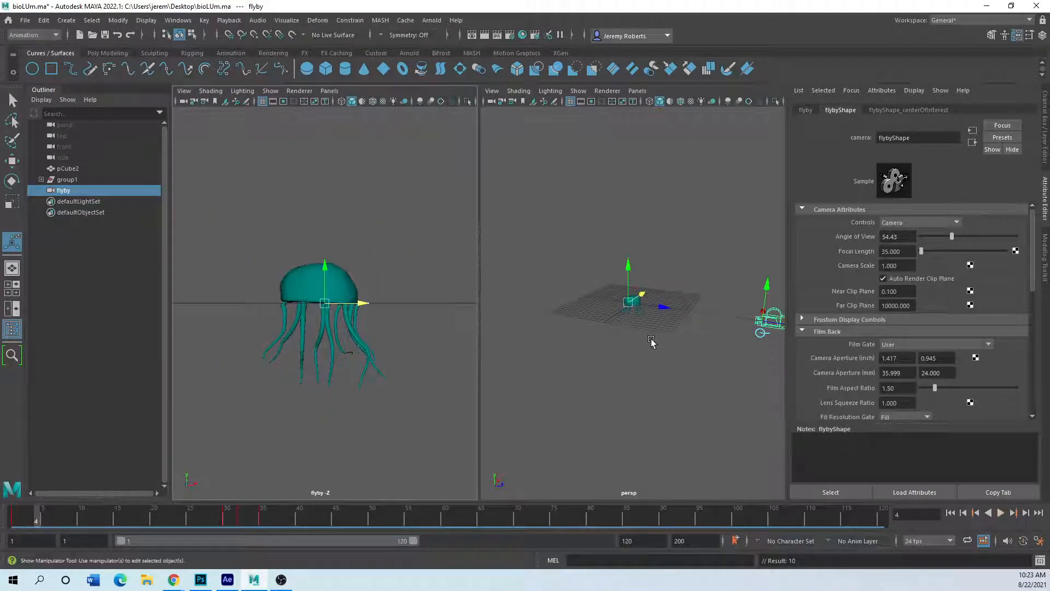
Select only the flyby camera in the perspective view and delete it
{"action": "scroll", "coordinate": [730, 315], "scroll_direction": "down", "scroll_amount": 3}
{"action": "left_click_drag", "start_coordinate": [737, 282], "coordinate": [629, 377]}
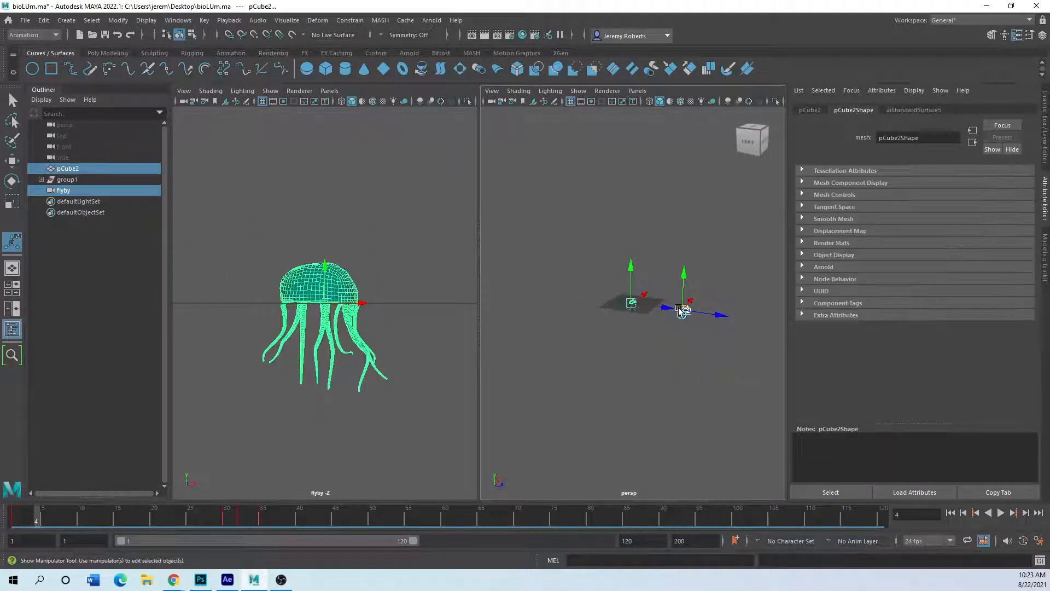
{"action": "scroll", "coordinate": [686, 327], "scroll_direction": "up", "scroll_amount": 3}
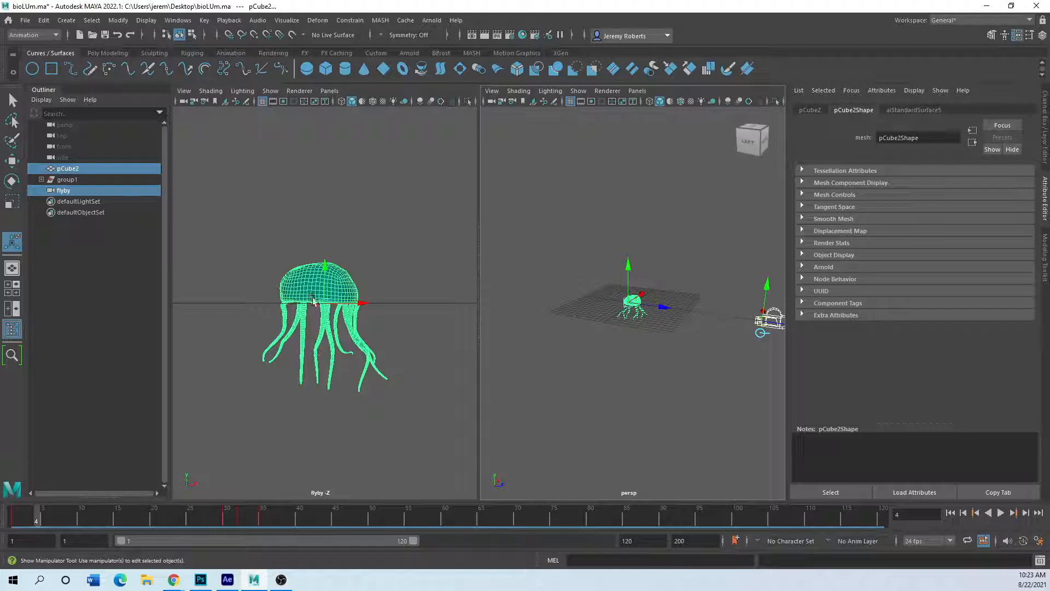
{"action": "scroll", "coordinate": [666, 366], "scroll_direction": "down", "scroll_amount": 2}
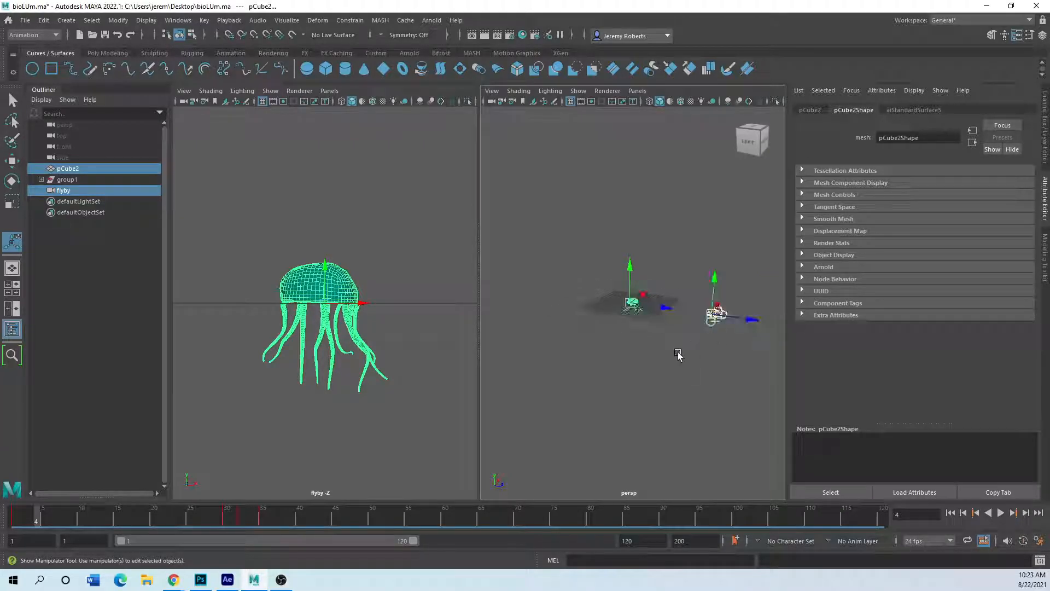
{"action": "left_click", "coordinate": [706, 342]}
{"action": "left_click_drag", "start_coordinate": [750, 281], "coordinate": [711, 343]}
{"action": "key", "text": "Delete"}
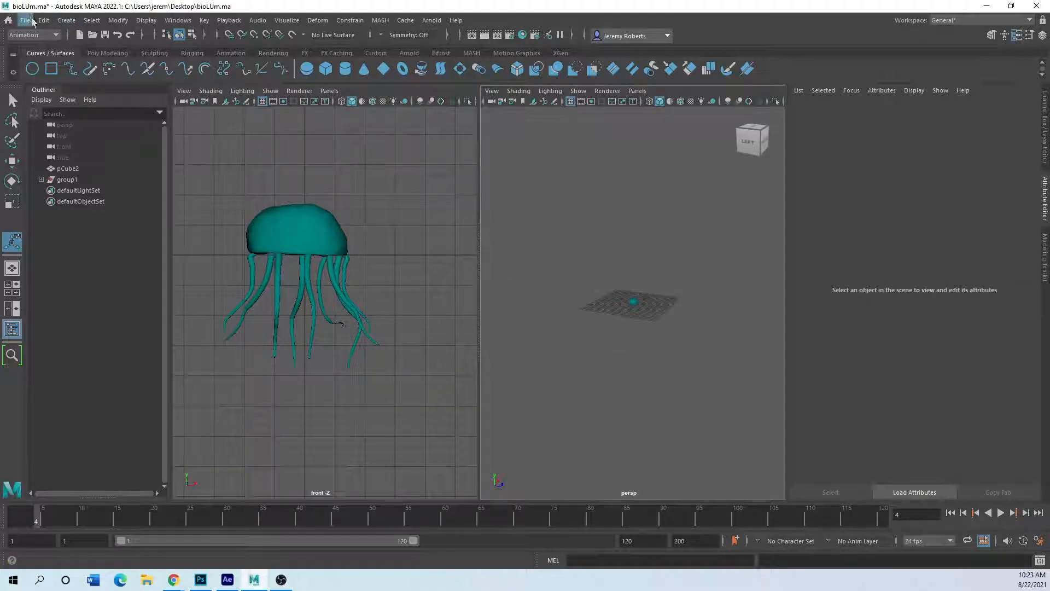
{"action": "left_click", "coordinate": [70, 21]}
{"action": "mouse_move", "coordinate": [137, 94]}
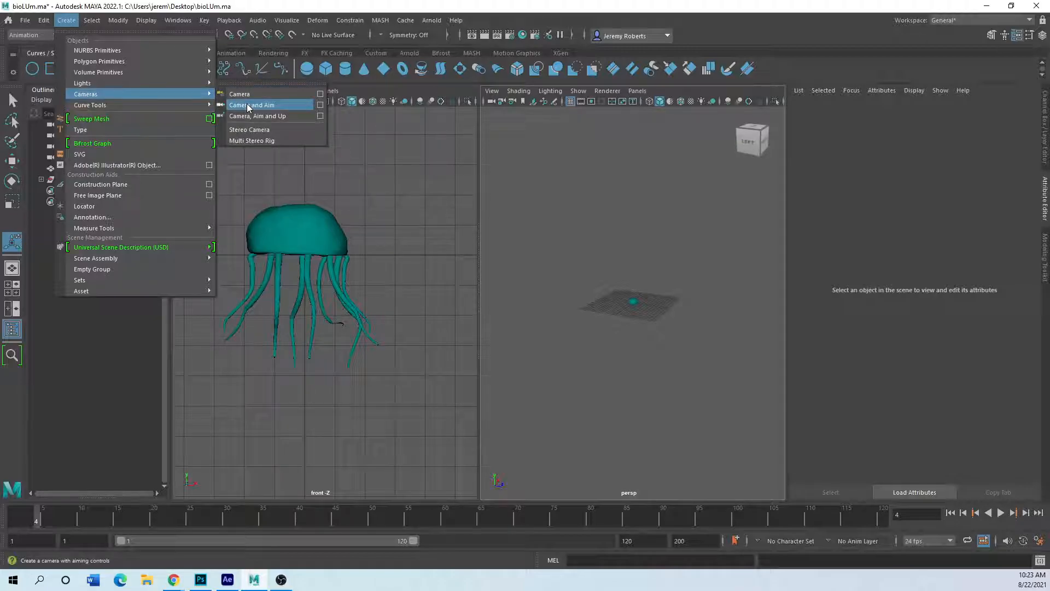
{"action": "left_click", "coordinate": [638, 307]}
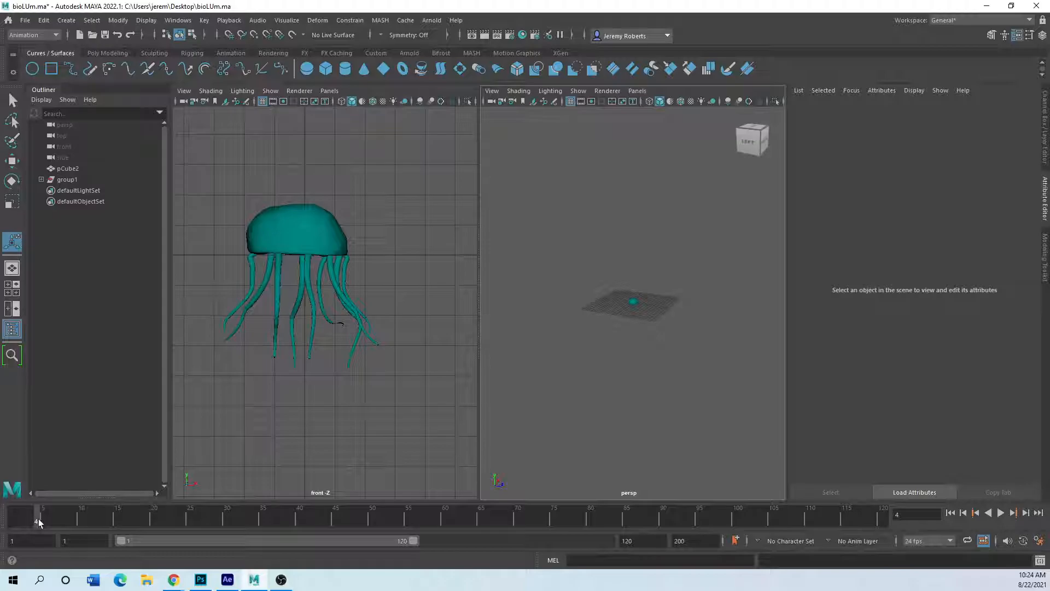
Play the timeline briefly, stop it, and return to frame 1
{"action": "key", "text": "alt+v"}
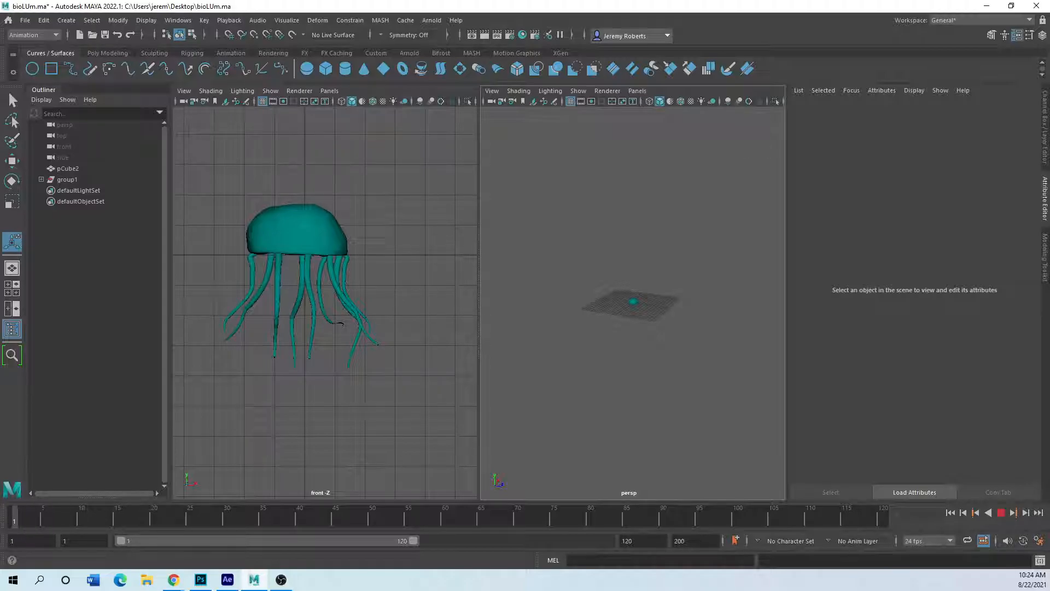
{"action": "mouse_move", "coordinate": [132, 521]}
{"action": "left_mouse_down"}
{"action": "mouse_move", "coordinate": [166, 523]}
{"action": "mouse_move", "coordinate": [135, 520]}
{"action": "mouse_move", "coordinate": [156, 525]}
{"action": "left_mouse_up"}
{"action": "key", "text": "Escape"}
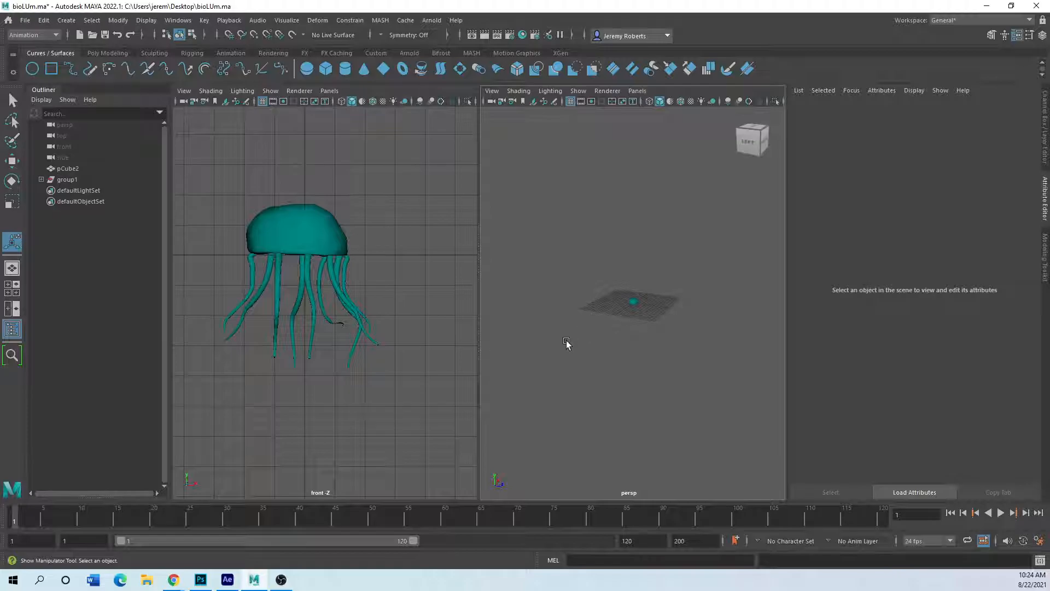
Create a NURBS circle centred on the jellyfish and scale it uniformly to about 10.7 so it rings the model widely
{"action": "scroll", "coordinate": [636, 341], "scroll_direction": "up", "scroll_amount": 10}
{"action": "scroll", "coordinate": [662, 319], "scroll_direction": "down", "scroll_amount": 3}
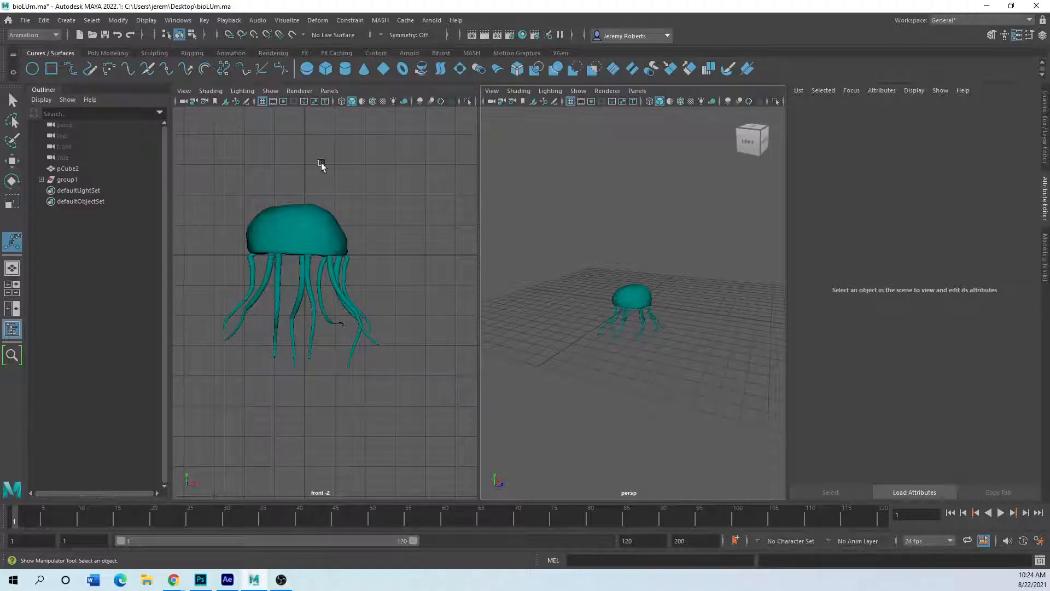
{"action": "left_click", "coordinate": [31, 73]}
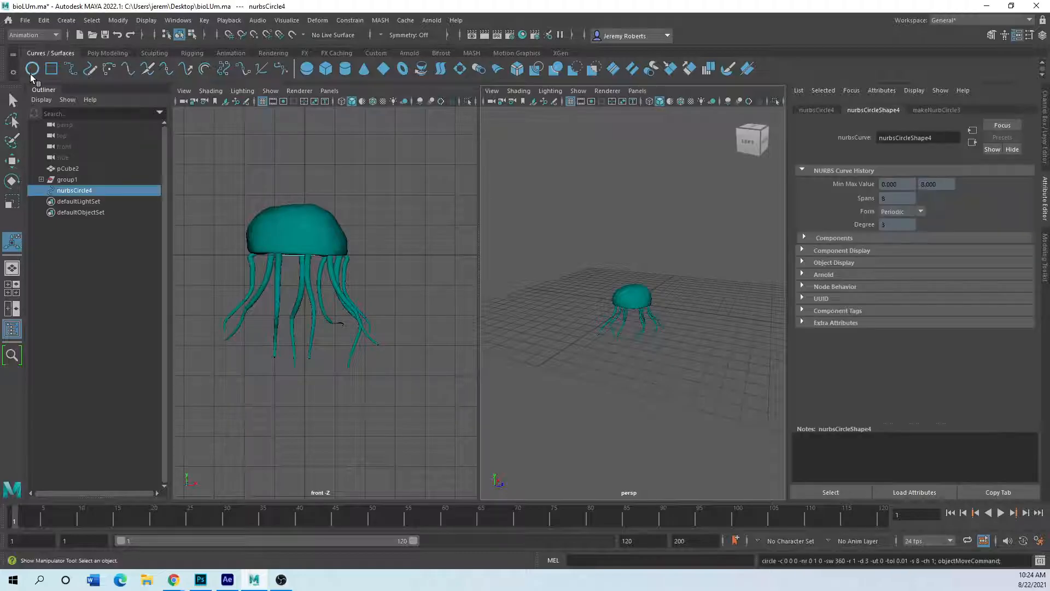
{"action": "left_click", "coordinate": [12, 202]}
{"action": "left_click_drag", "start_coordinate": [633, 302], "coordinate": [781, 298]}
{"action": "scroll", "coordinate": [649, 392], "scroll_direction": "up", "scroll_amount": 3}
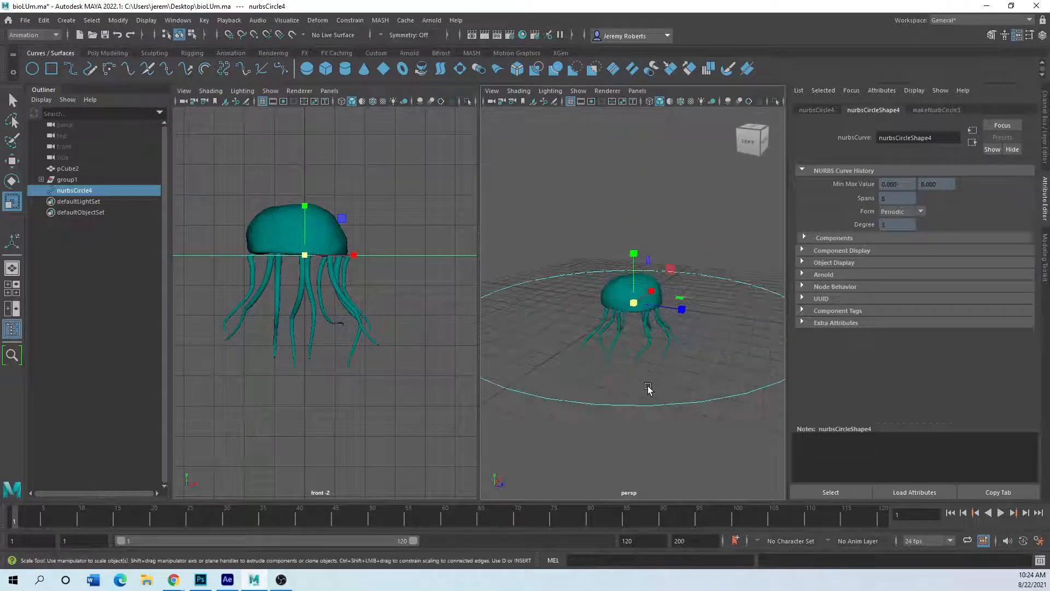
{"action": "scroll", "coordinate": [667, 340], "scroll_direction": "down", "scroll_amount": 5}
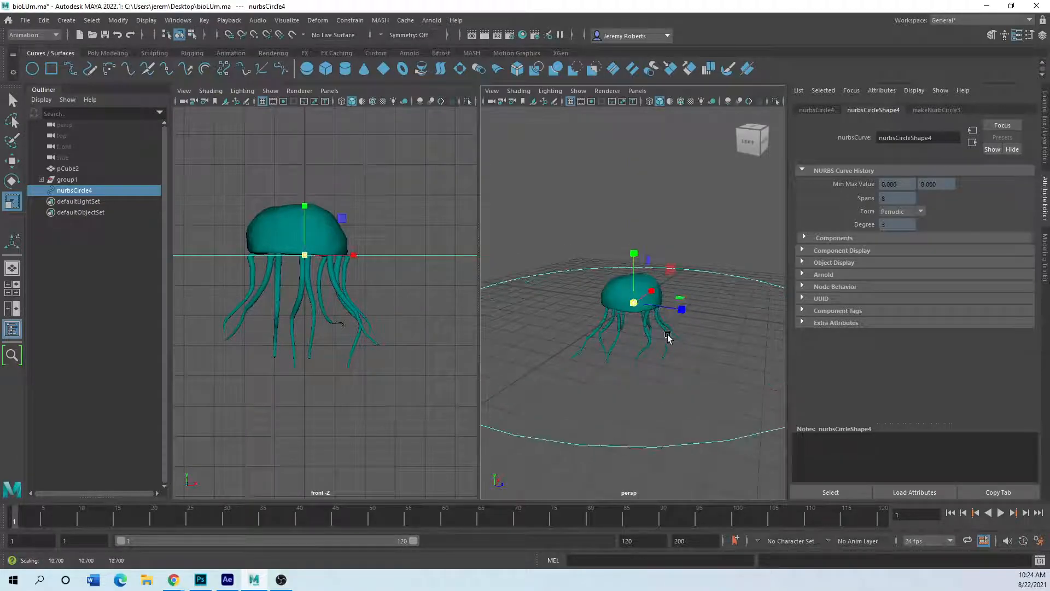
{"action": "scroll", "coordinate": [641, 344], "scroll_direction": "up", "scroll_amount": 3}
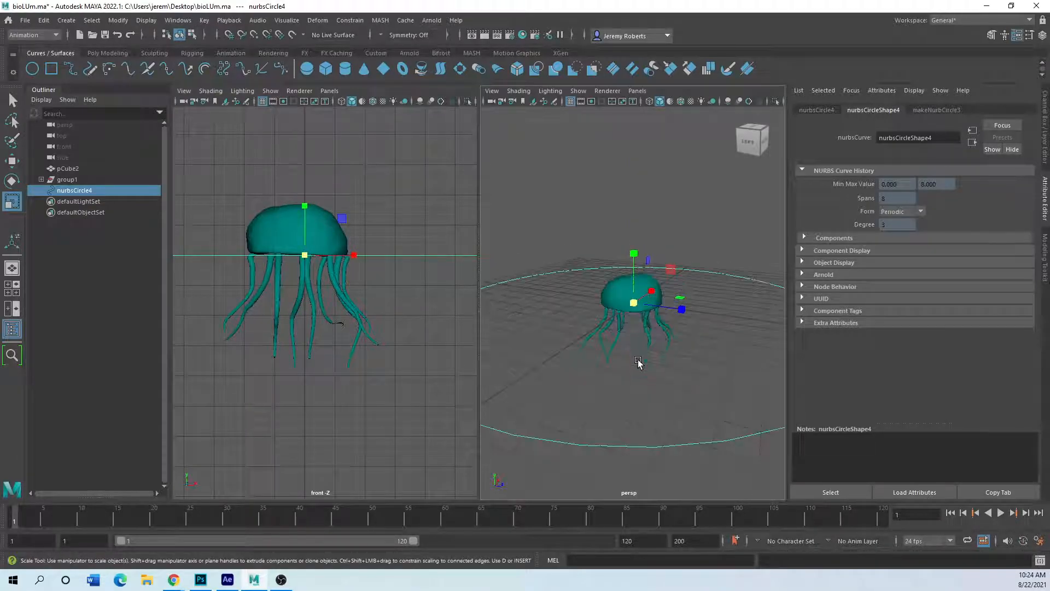
{"action": "left_click", "coordinate": [626, 382]}
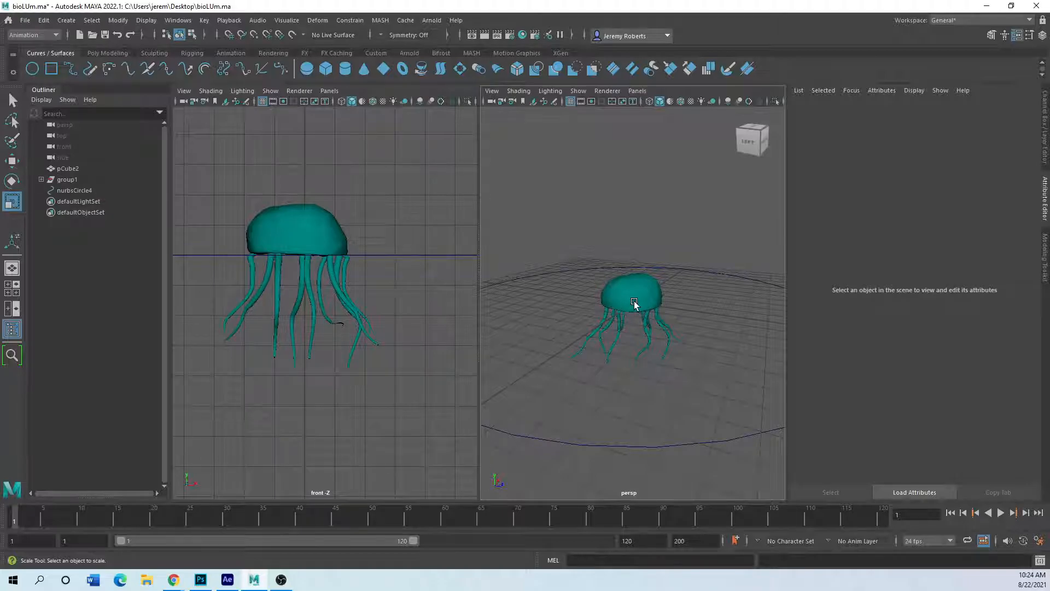
{"action": "scroll", "coordinate": [637, 397], "scroll_direction": "down", "scroll_amount": 5}
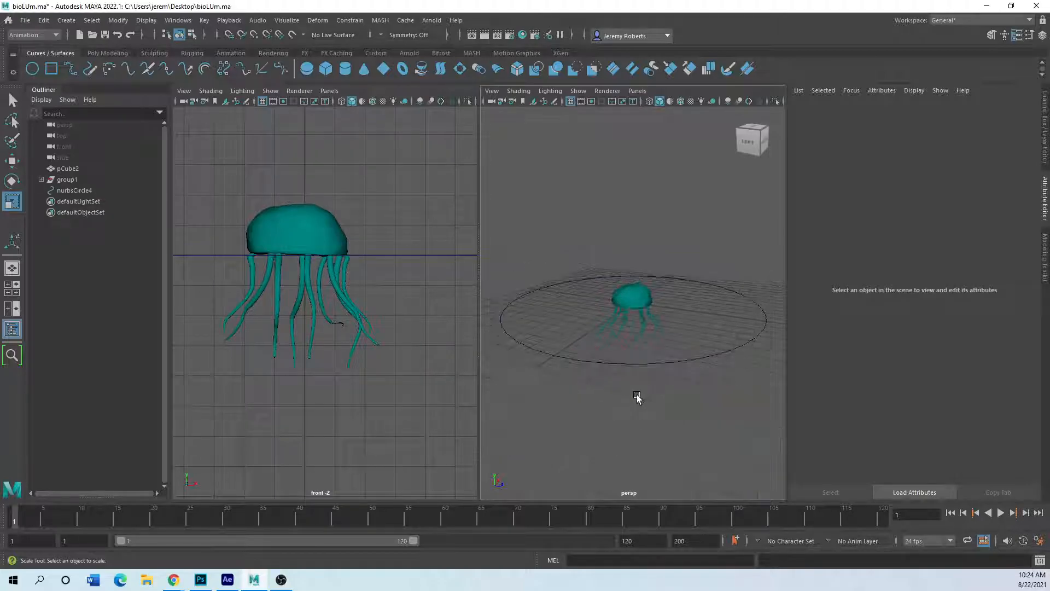
{"action": "left_click", "coordinate": [629, 361]}
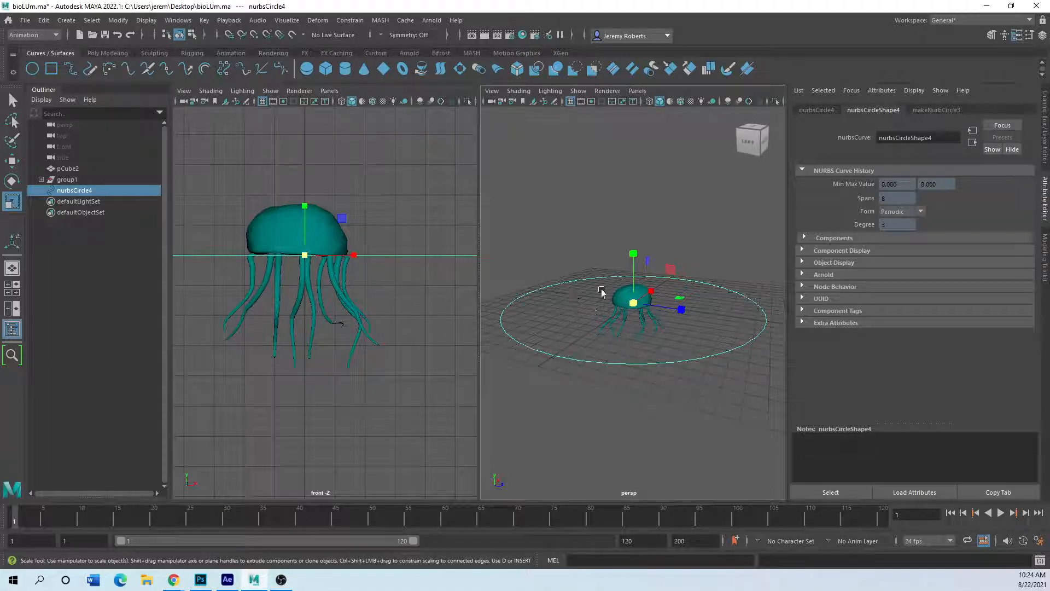
{"action": "left_click", "coordinate": [627, 386]}
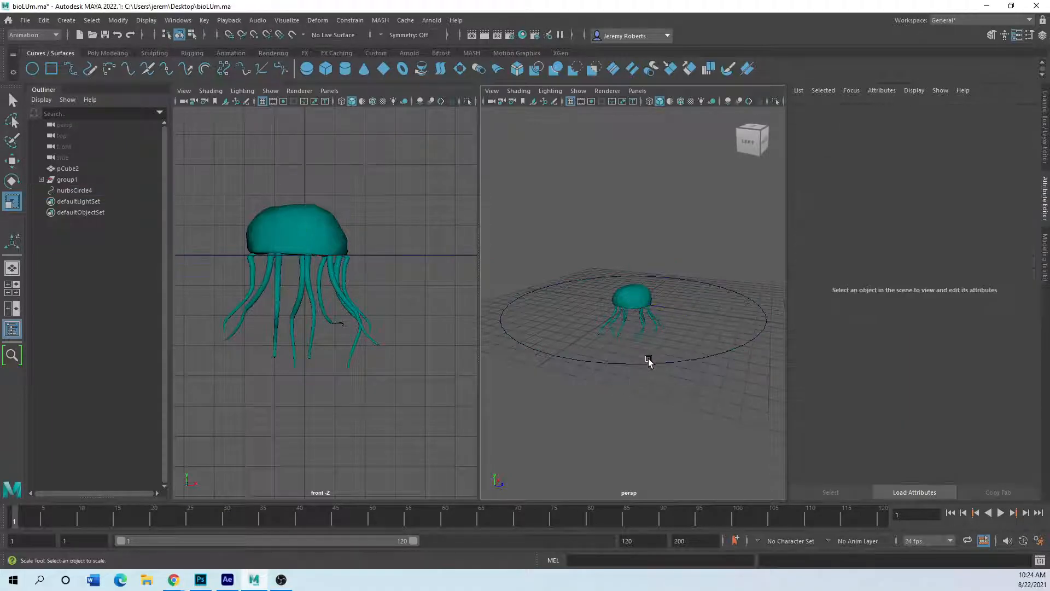
Create a camera and move it about 6.5 units along Z, away from the jellyfish and inside the circle
{"action": "left_click", "coordinate": [66, 20]}
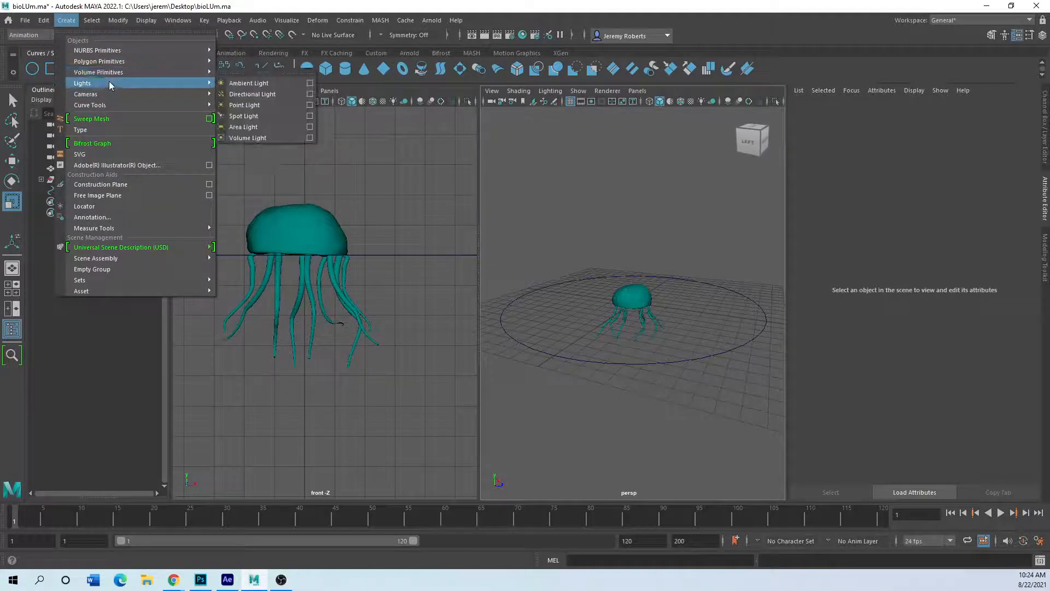
{"action": "mouse_move", "coordinate": [124, 97]}
{"action": "left_click", "coordinate": [248, 93]}
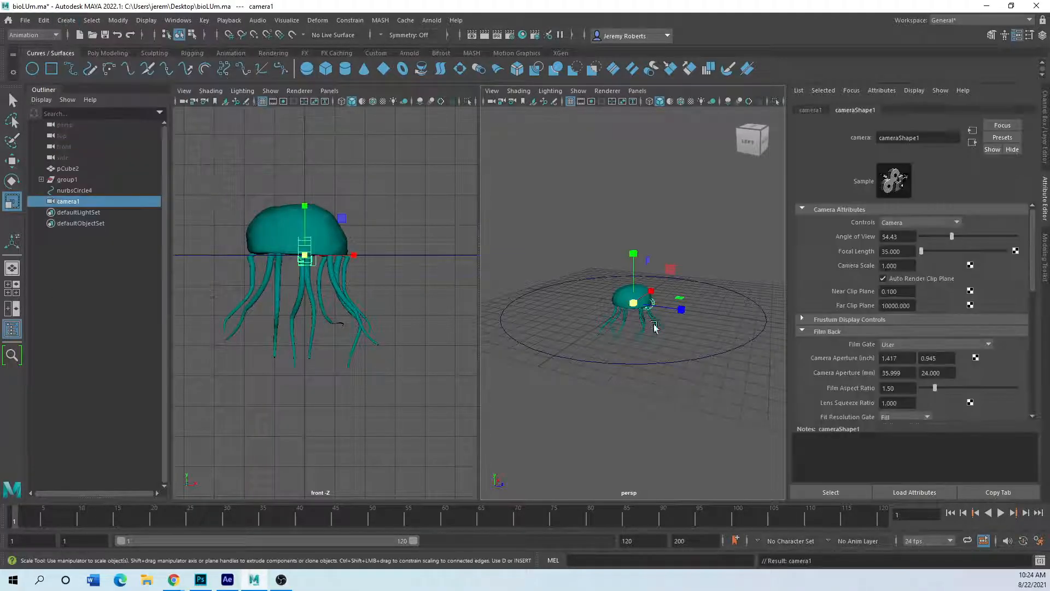
{"action": "key", "text": "w"}
{"action": "left_click_drag", "start_coordinate": [681, 311], "coordinate": [764, 327]}
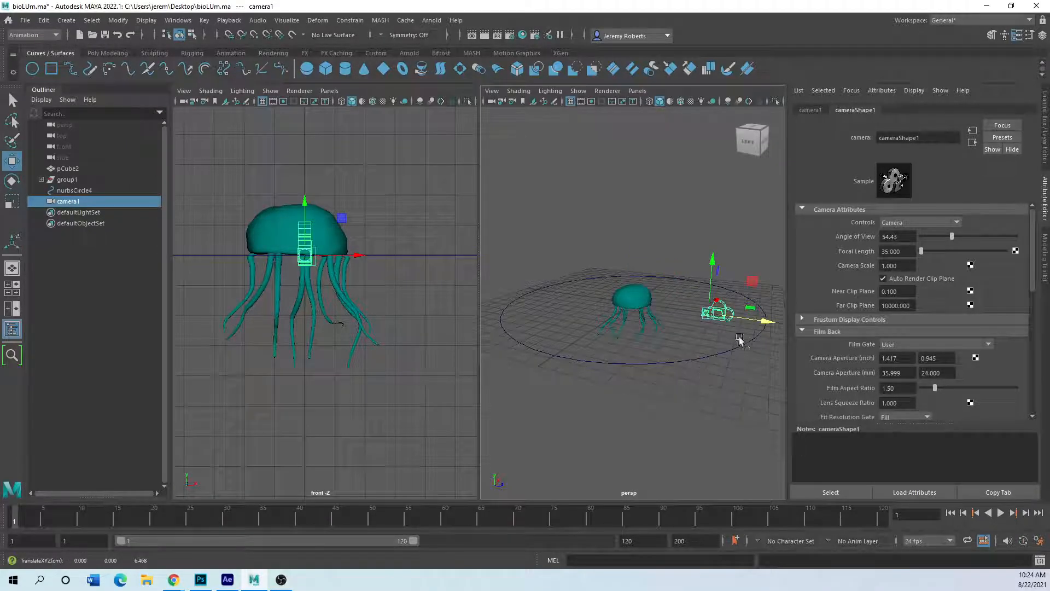
Attach the camera to the circle as a motion path over the time slider range, with Follow on, front axis X and up axis Y
{"action": "key", "text": "space"}
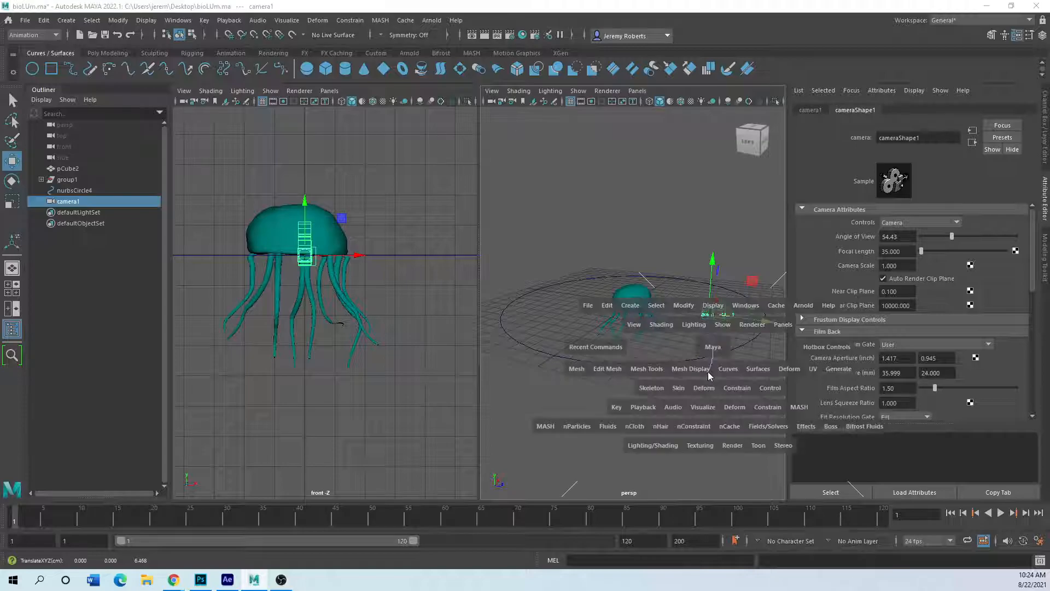
{"action": "left_click_drag", "start_coordinate": [712, 348], "coordinate": [706, 398]}
{"action": "key", "text": "space"}
{"action": "key", "text": "space"}
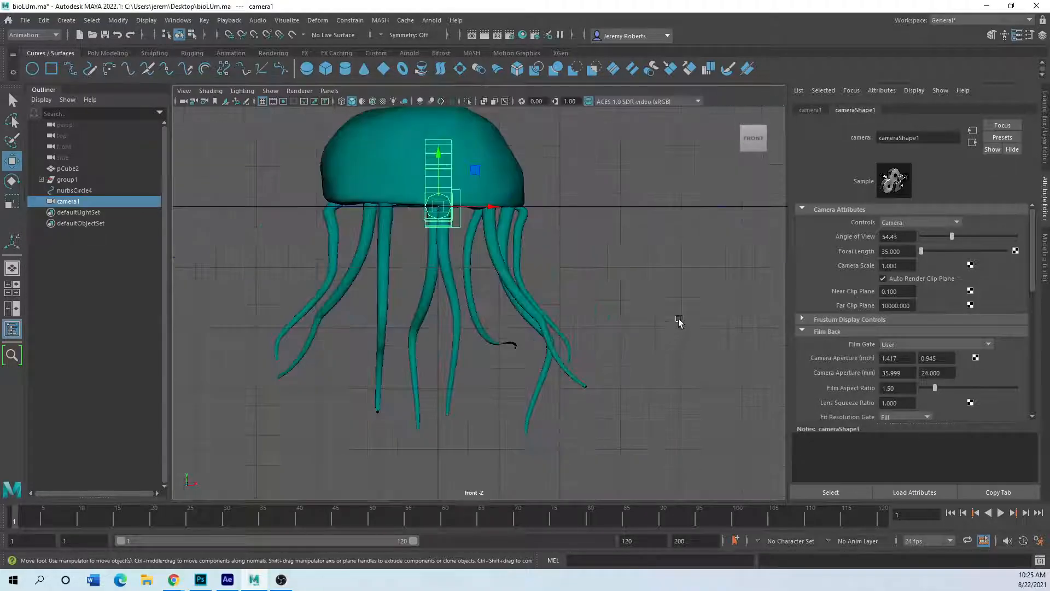
{"action": "left_click_drag", "start_coordinate": [715, 266], "coordinate": [843, 286]}
{"action": "scroll", "coordinate": [638, 370], "scroll_direction": "down", "scroll_amount": 2}
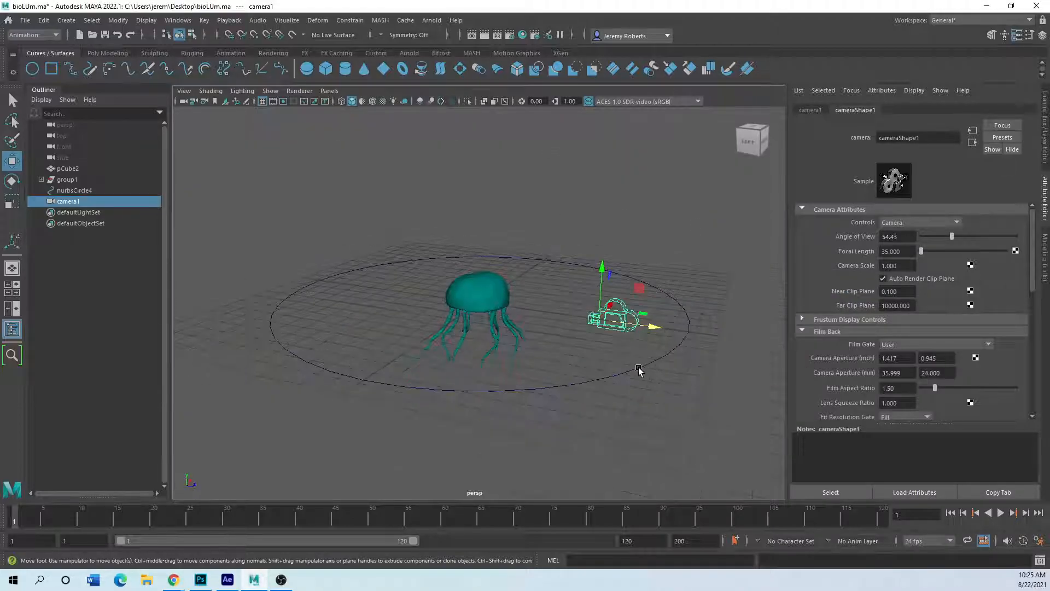
{"action": "key", "text": "space"}
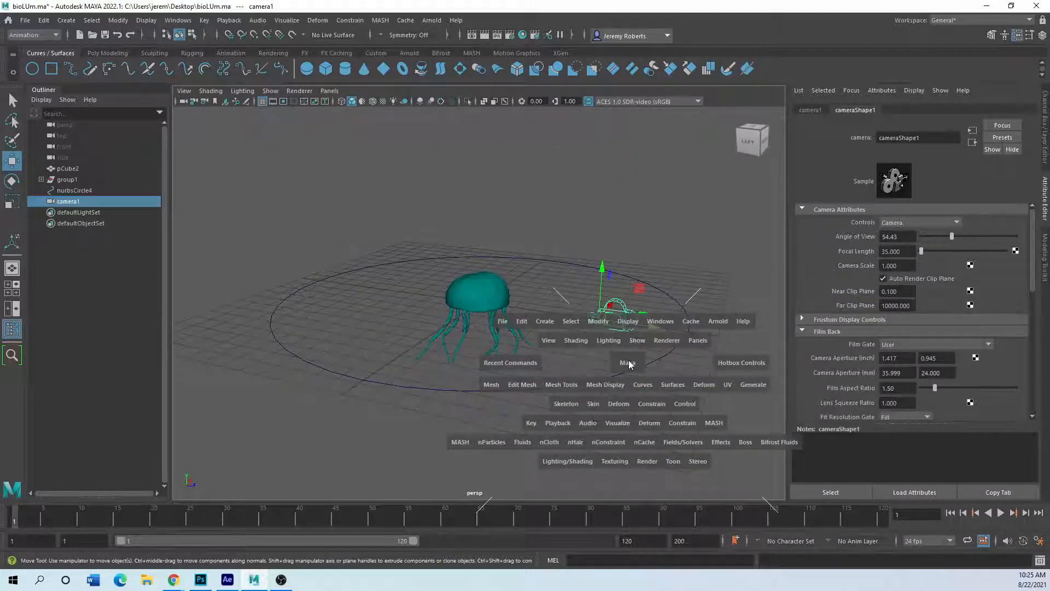
{"action": "left_click", "coordinate": [691, 301], "text": "shift"}
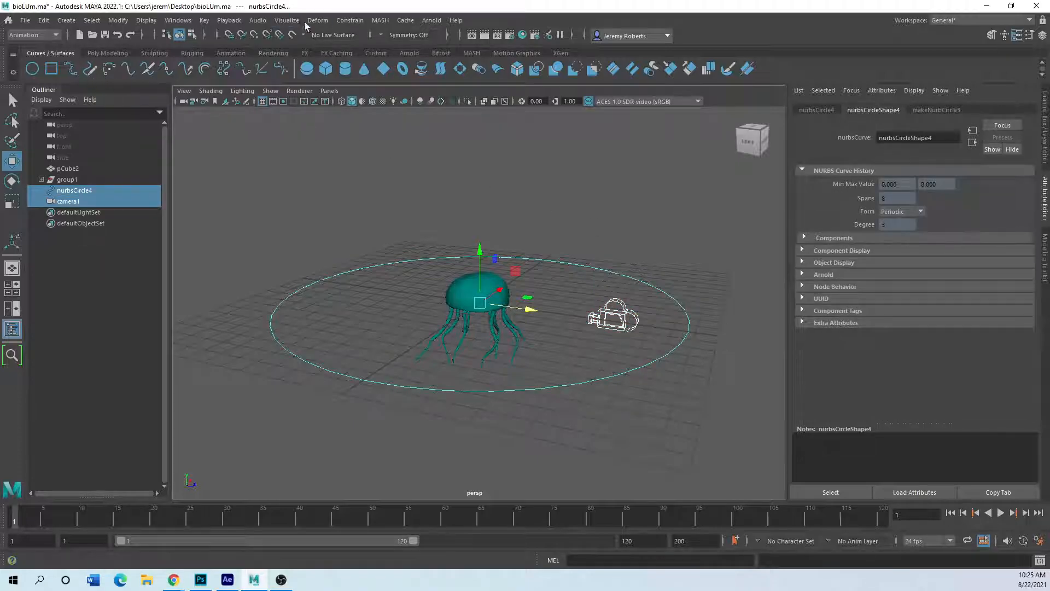
{"action": "left_click", "coordinate": [350, 20]}
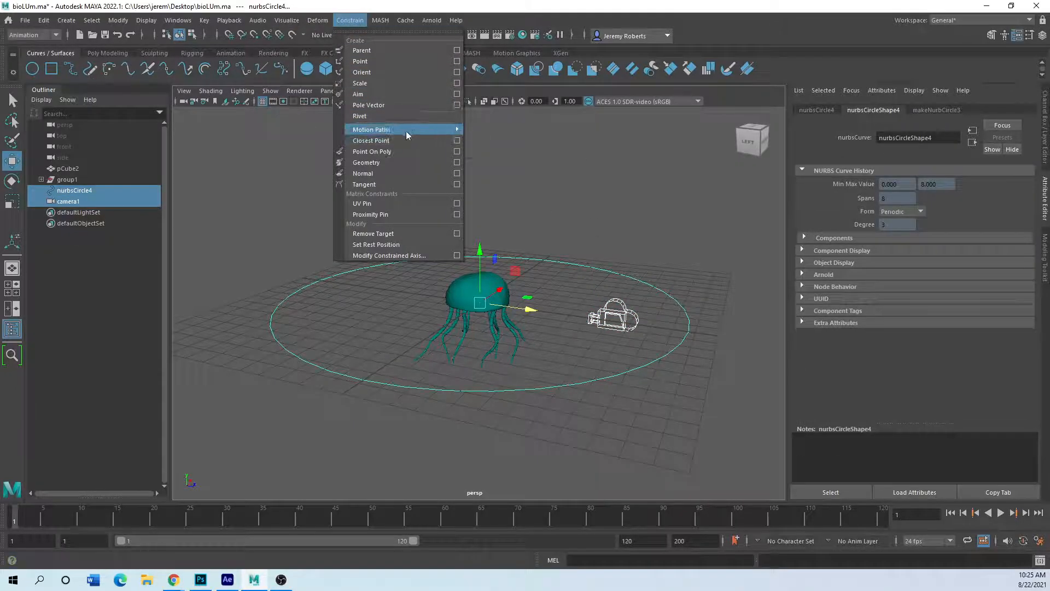
{"action": "left_click", "coordinate": [573, 130]}
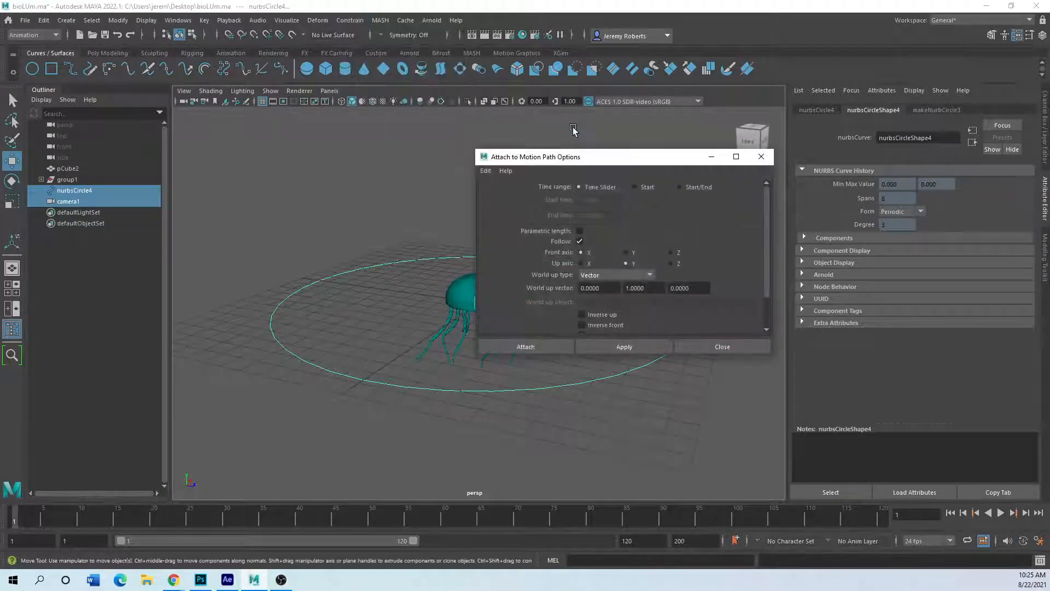
{"action": "left_click_drag", "start_coordinate": [596, 158], "coordinate": [790, 66]}
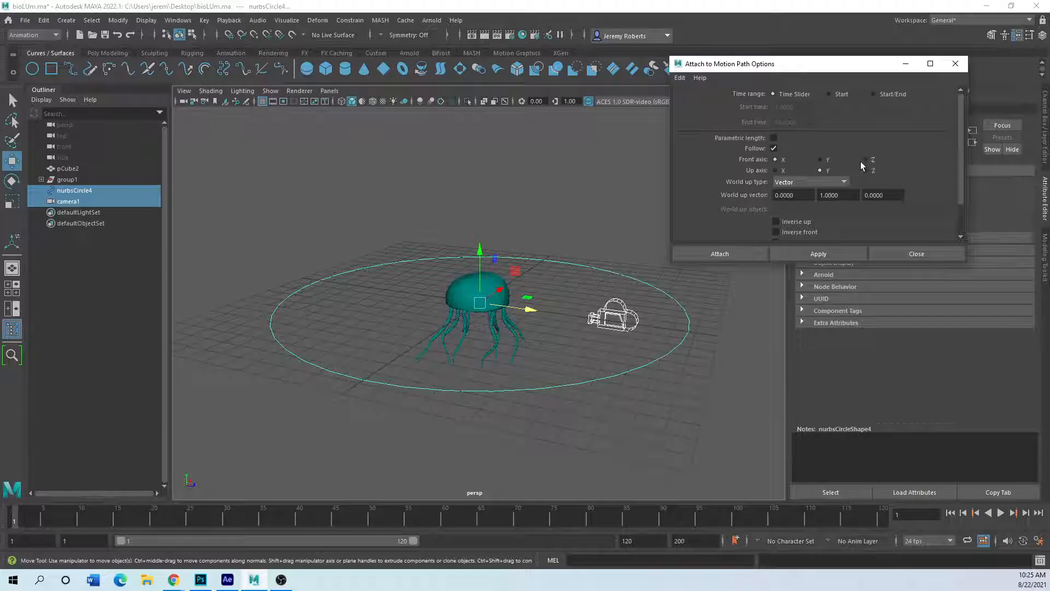
{"action": "left_click", "coordinate": [798, 254]}
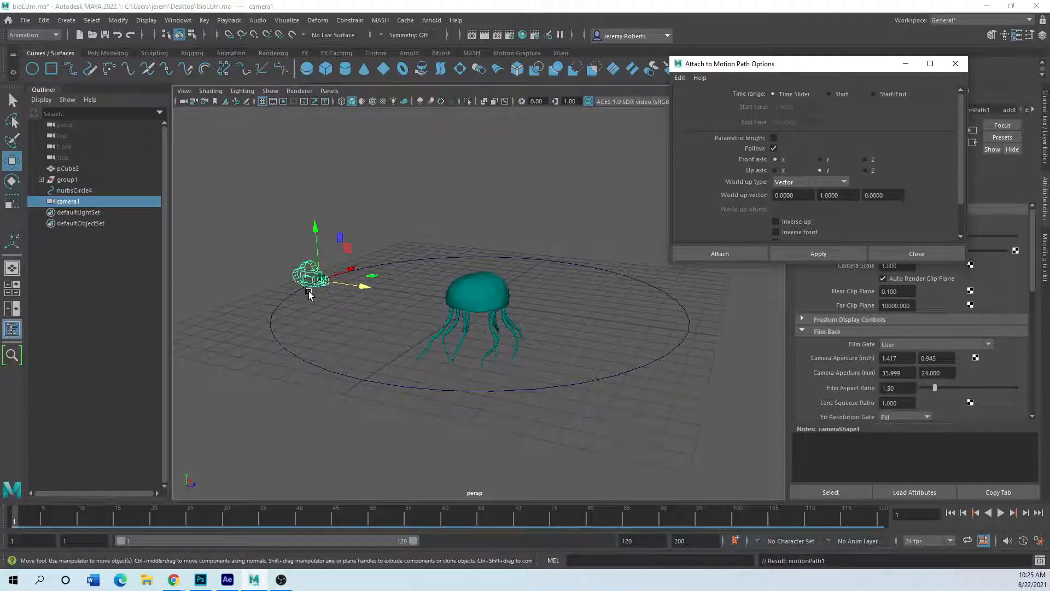
Inspect the attached camera's manipulator and start marker on the path, and scrub the timeline to check its travel around the circle
{"action": "key", "text": "t"}
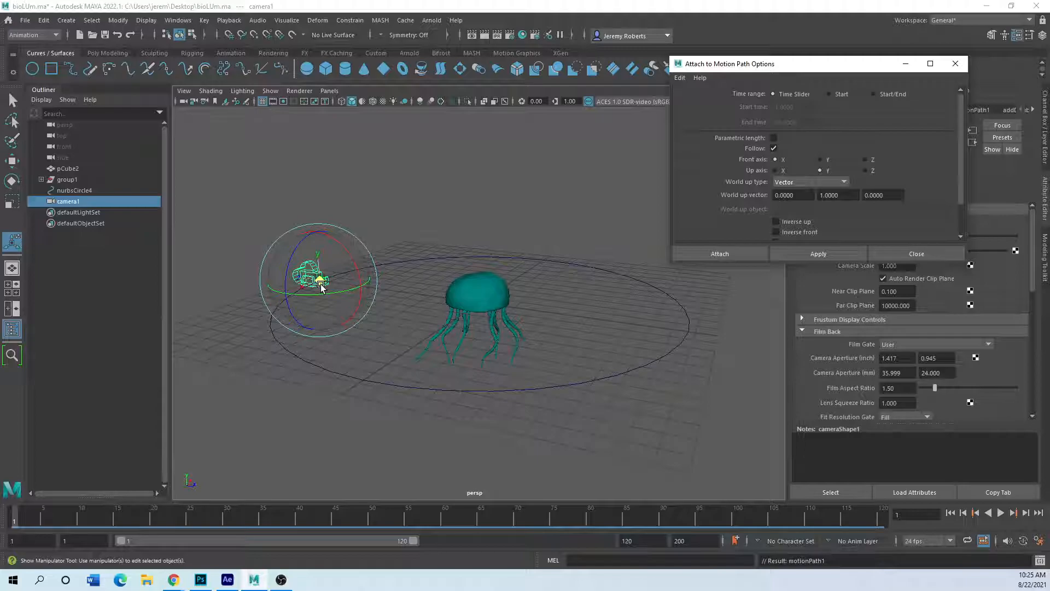
{"action": "left_click", "coordinate": [321, 281]}
{"action": "left_click", "coordinate": [291, 382]}
{"action": "left_click", "coordinate": [313, 277]}
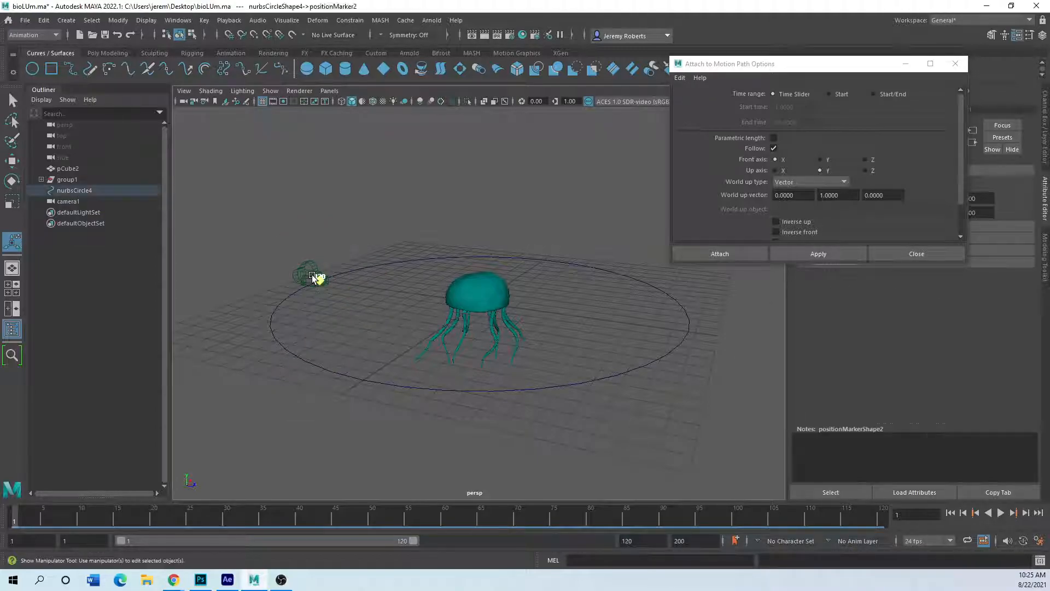
{"action": "left_click", "coordinate": [311, 275]}
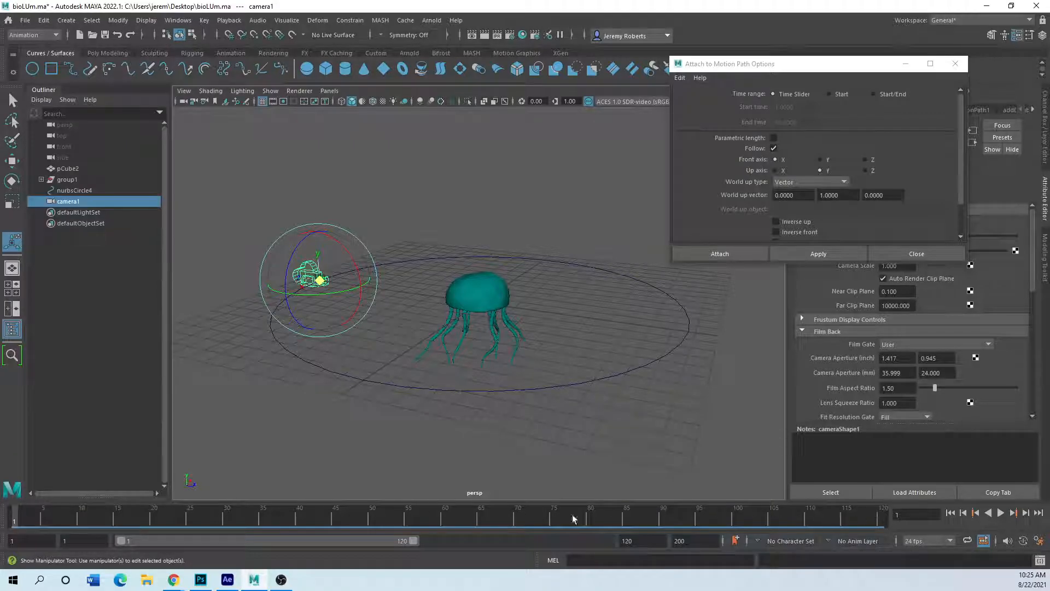
{"action": "mouse_move", "coordinate": [16, 520]}
{"action": "left_mouse_down"}
{"action": "mouse_move", "coordinate": [875, 524]}
{"action": "mouse_move", "coordinate": [15, 524]}
{"action": "left_mouse_up"}
Return to the two-view layout and rename the camera as renderable
{"action": "key", "text": "space"}
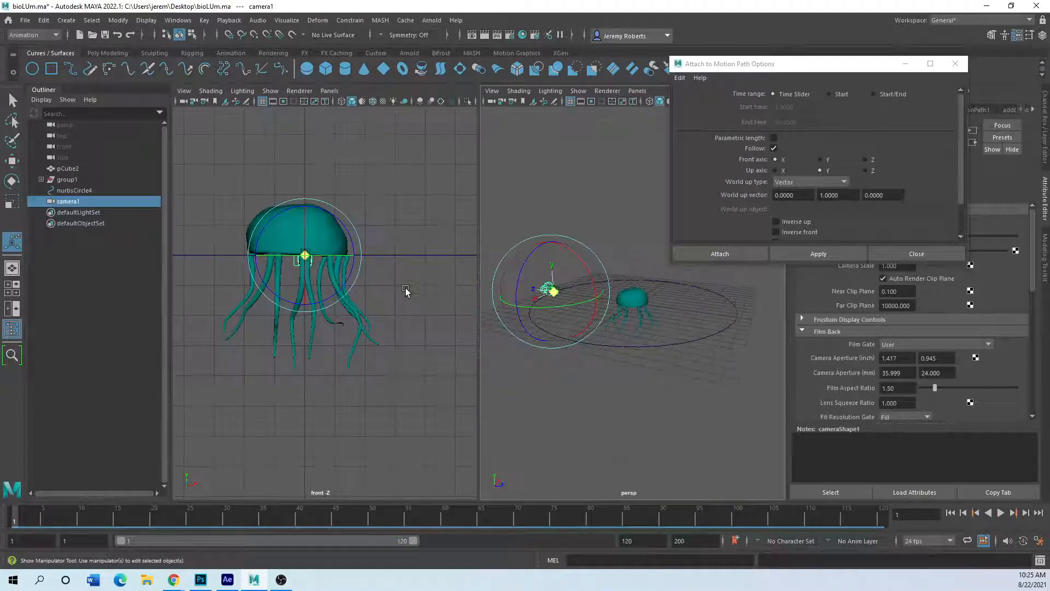
{"action": "double_click", "coordinate": [66, 203]}
{"action": "type", "text": "renderable"}
{"action": "key", "text": "Return"}
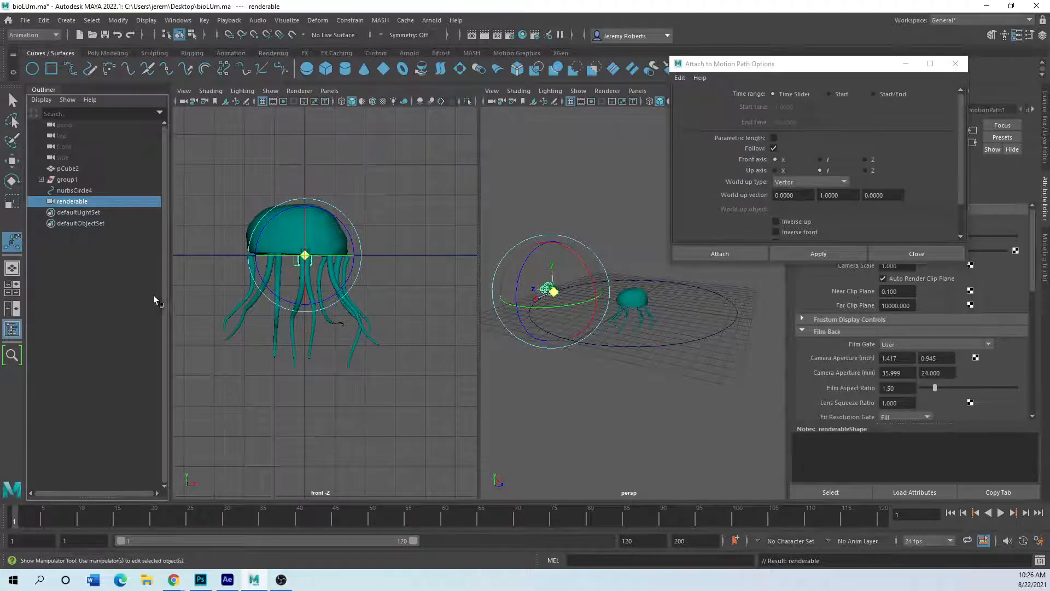
Change the front view to look through the renderable camera and scrub the animation to frame 19
{"action": "left_click", "coordinate": [275, 163]}
{"action": "key", "text": "space"}
{"action": "left_click", "coordinate": [347, 142]}
{"action": "mouse_move", "coordinate": [427, 155]}
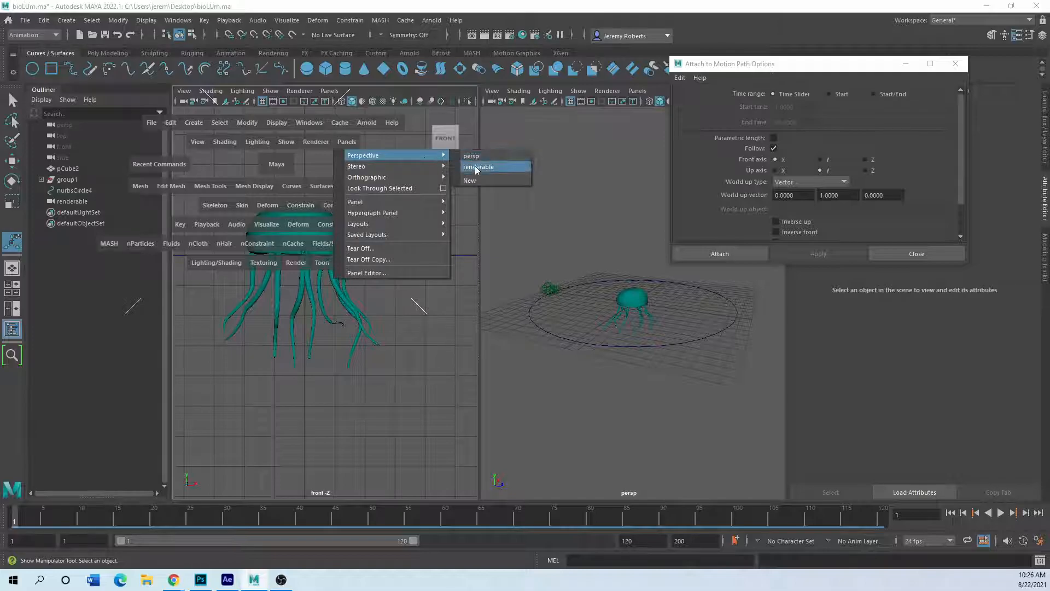
{"action": "left_click", "coordinate": [469, 170]}
{"action": "mouse_move", "coordinate": [15, 522]}
{"action": "left_mouse_down"}
{"action": "mouse_move", "coordinate": [417, 523]}
{"action": "mouse_move", "coordinate": [831, 461]}
{"action": "mouse_move", "coordinate": [558, 487]}
{"action": "mouse_move", "coordinate": [323, 492]}
{"action": "mouse_move", "coordinate": [148, 478]}
{"action": "left_mouse_up"}
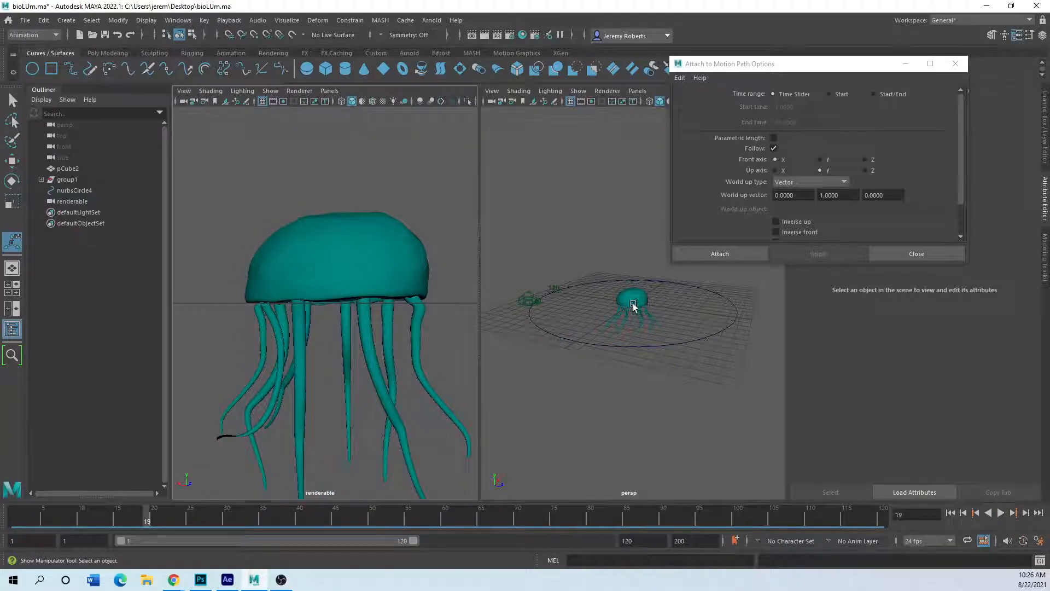
Tilt the path circle about 9.7 degrees around X and scrub to frame 70 to check the camera view
{"action": "left_click", "coordinate": [589, 344]}
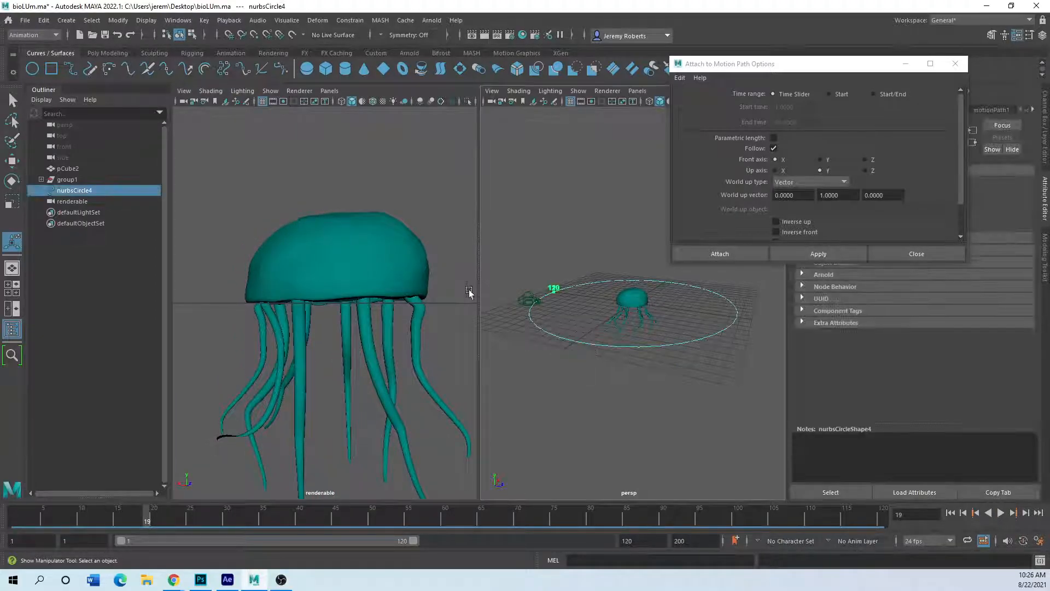
{"action": "key", "text": "e"}
{"action": "left_click_drag", "start_coordinate": [652, 259], "coordinate": [658, 263]}
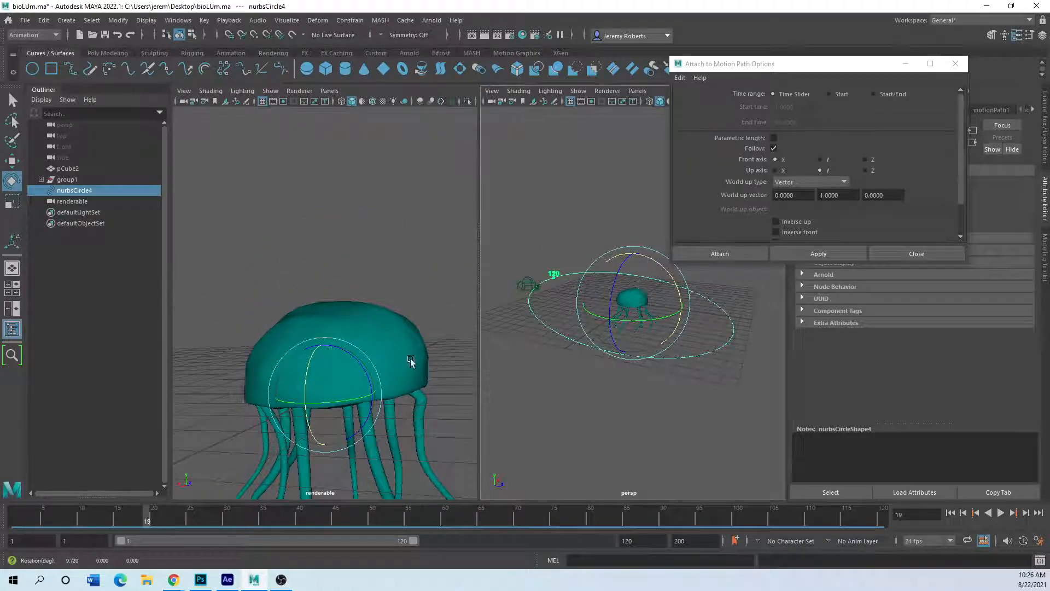
{"action": "mouse_move", "coordinate": [148, 519]}
{"action": "left_mouse_down"}
{"action": "mouse_move", "coordinate": [43, 518]}
{"action": "mouse_move", "coordinate": [626, 513]}
{"action": "mouse_move", "coordinate": [747, 490]}
{"action": "mouse_move", "coordinate": [596, 494]}
{"action": "mouse_move", "coordinate": [159, 457]}
{"action": "mouse_move", "coordinate": [911, 442]}
{"action": "mouse_move", "coordinate": [597, 468]}
{"action": "mouse_move", "coordinate": [205, 438]}
{"action": "mouse_move", "coordinate": [750, 436]}
{"action": "mouse_move", "coordinate": [534, 452]}
{"action": "mouse_move", "coordinate": [271, 426]}
{"action": "mouse_move", "coordinate": [720, 428]}
{"action": "mouse_move", "coordinate": [526, 444]}
{"action": "left_mouse_up"}
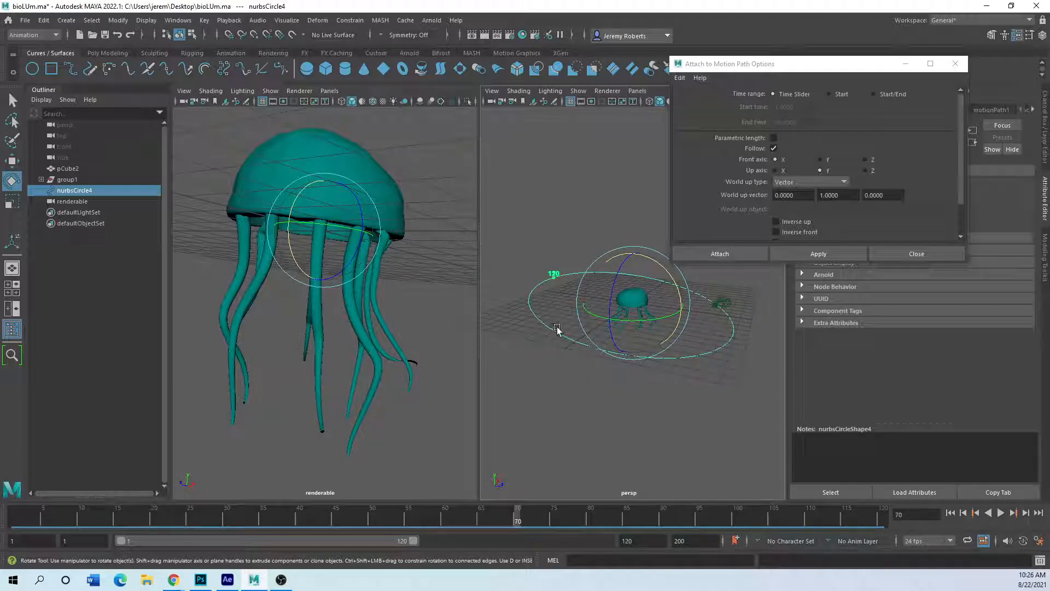
In the enlarged perspective view, edit the path circle's control vertices and raise the one at its near-left side high above the grid
{"action": "key", "text": "space"}
{"action": "right_click_drag", "start_coordinate": [381, 383], "coordinate": [315, 317]}
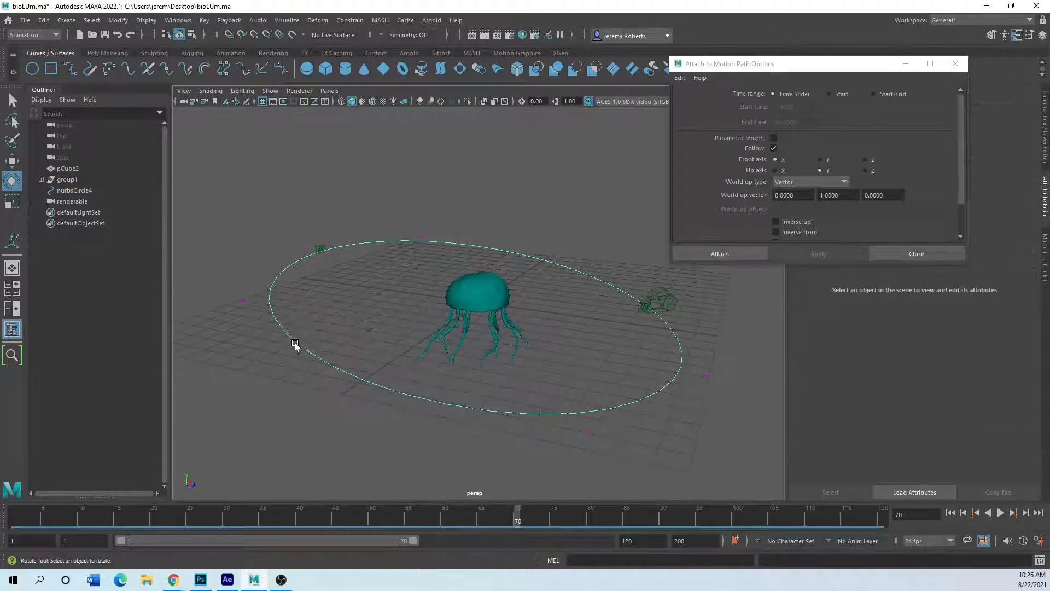
{"action": "left_click", "coordinate": [343, 392]}
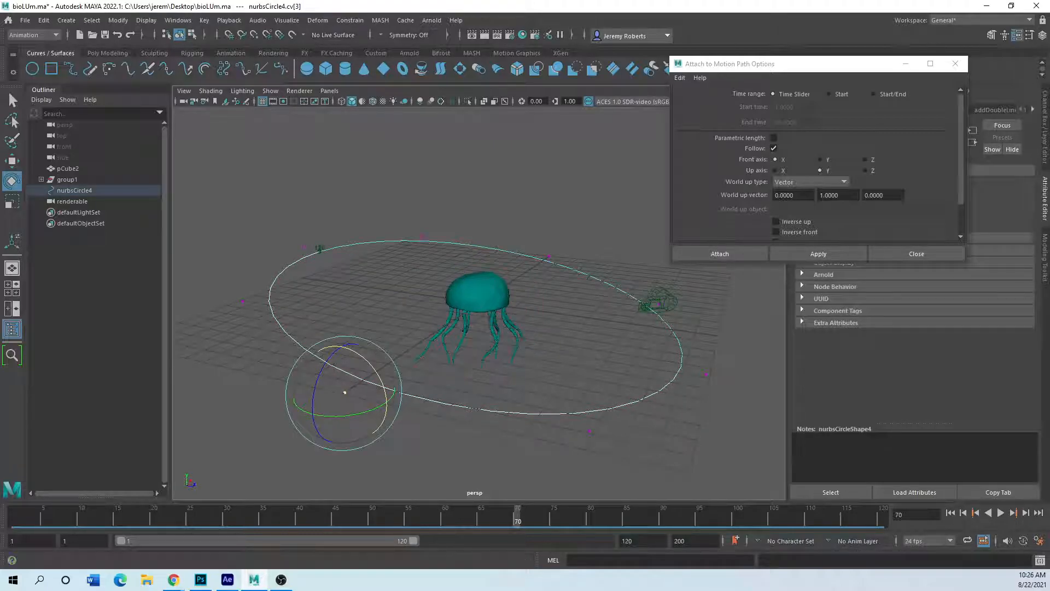
{"action": "key", "text": "w"}
{"action": "left_click_drag", "start_coordinate": [343, 361], "coordinate": [356, 204]}
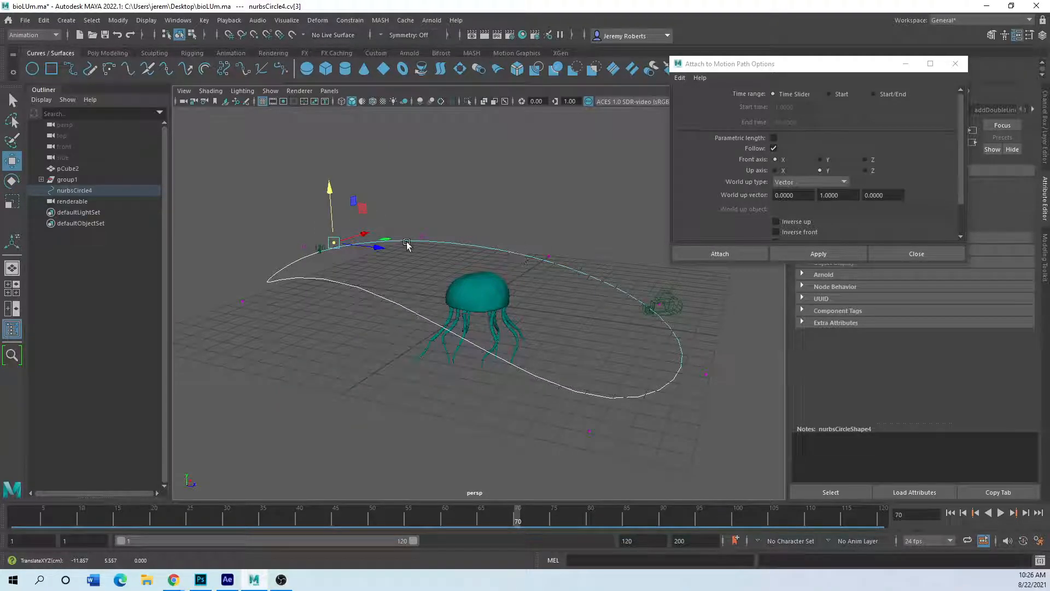
Lower the path's far-side control vertex behind the jellyfish, and move the neighbouring vertex slightly downward
{"action": "left_click", "coordinate": [423, 235]}
{"action": "left_click_drag", "start_coordinate": [423, 235], "coordinate": [494, 243]}
{"action": "left_click", "coordinate": [550, 258]}
{"action": "left_click_drag", "start_coordinate": [549, 217], "coordinate": [550, 226]}
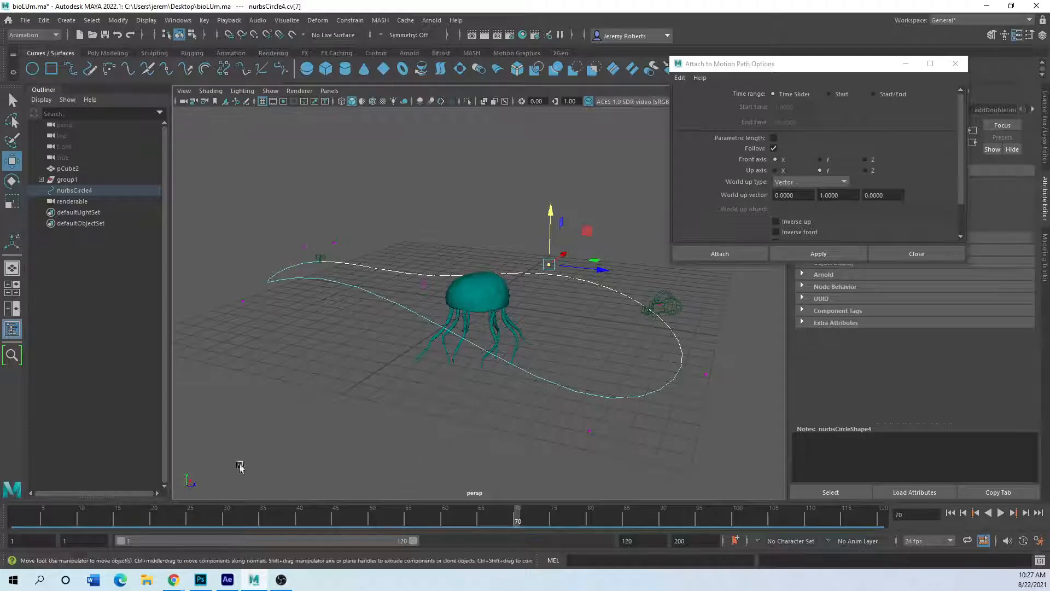
Look through the renderable camera in the enlarged view, preview the reshaped flyby, return to frame 1 and restore the two-view layout
{"action": "left_click", "coordinate": [318, 408]}
{"action": "key", "text": "space"}
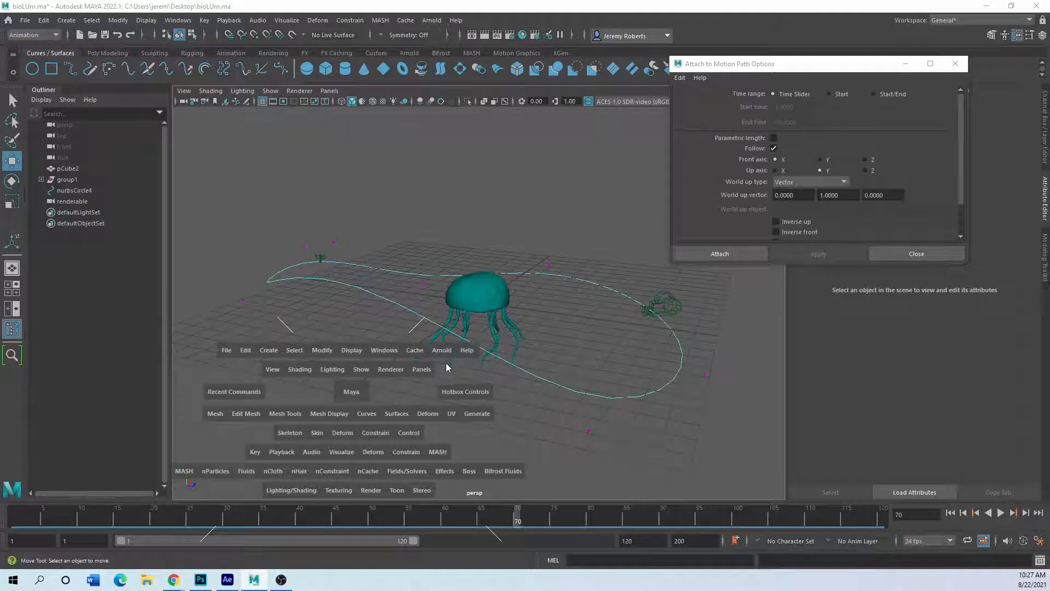
{"action": "left_click", "coordinate": [424, 370]}
{"action": "mouse_move", "coordinate": [447, 387]}
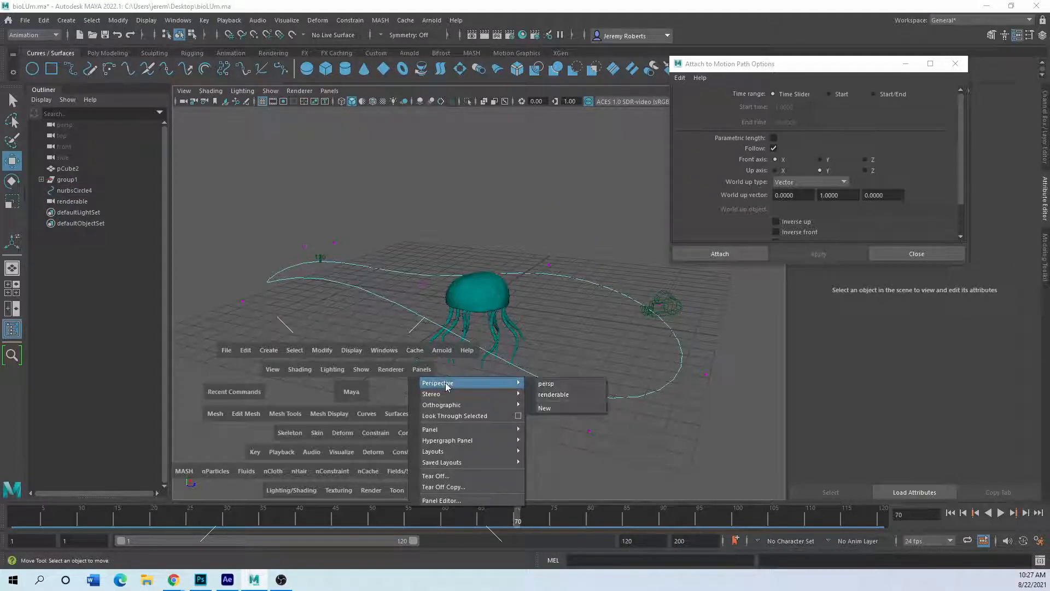
{"action": "left_click", "coordinate": [563, 394]}
{"action": "left_click_drag", "start_coordinate": [330, 517], "coordinate": [843, 506]}
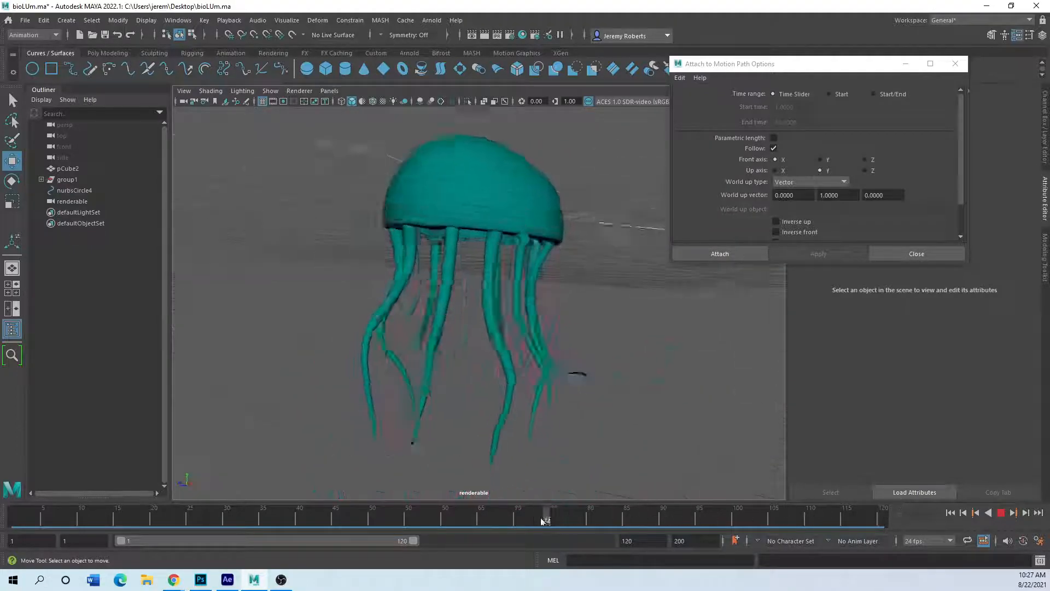
{"action": "mouse_move", "coordinate": [114, 516]}
{"action": "left_mouse_down"}
{"action": "mouse_move", "coordinate": [15, 513]}
{"action": "mouse_move", "coordinate": [333, 511]}
{"action": "mouse_move", "coordinate": [949, 462]}
{"action": "mouse_move", "coordinate": [702, 490]}
{"action": "mouse_move", "coordinate": [15, 475]}
{"action": "left_mouse_up"}
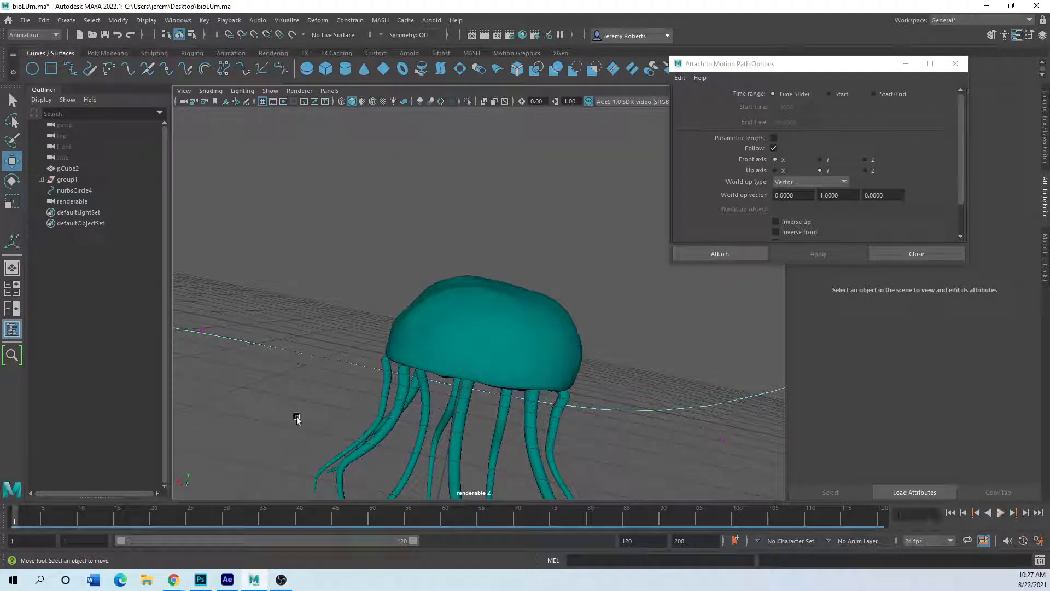
{"action": "key", "text": "space"}
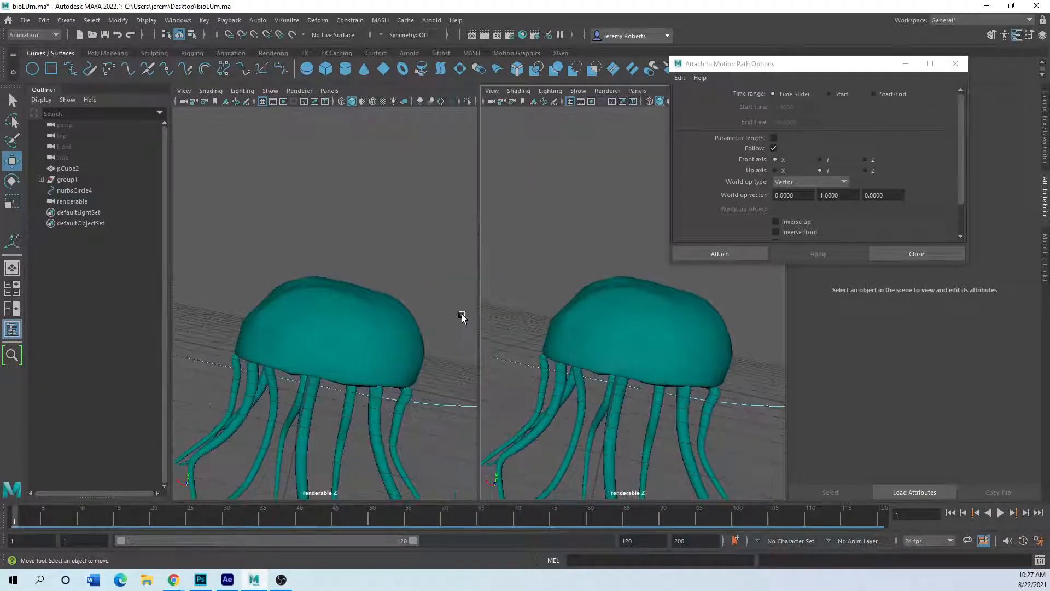
Switch the enlarged view to the perspective camera, and restore the two side-by-side view layout
{"action": "key", "text": "space"}
{"action": "key", "text": "space"}
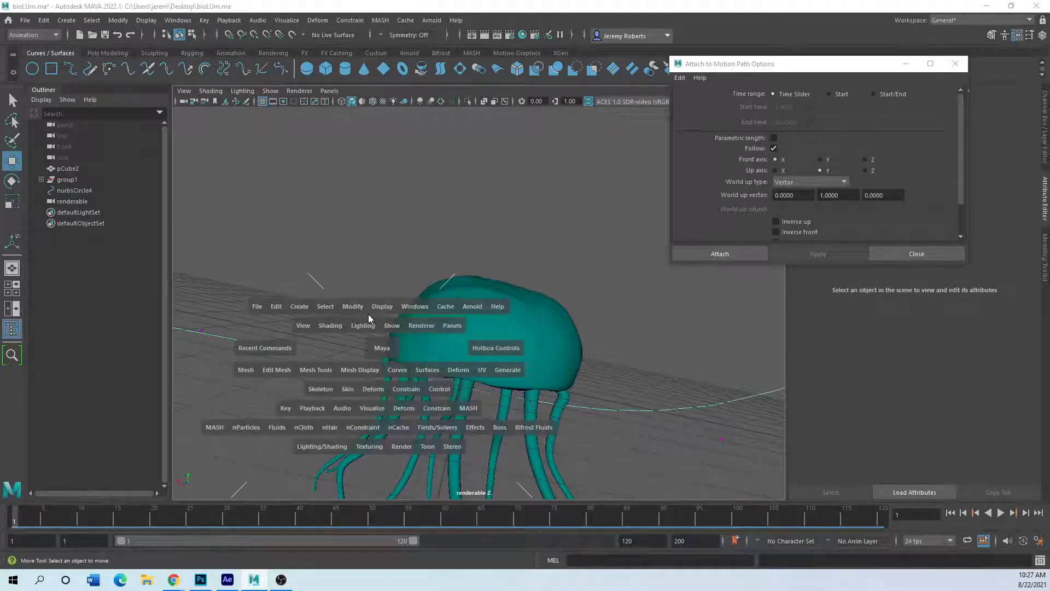
{"action": "left_click", "coordinate": [454, 327]}
{"action": "mouse_move", "coordinate": [480, 340]}
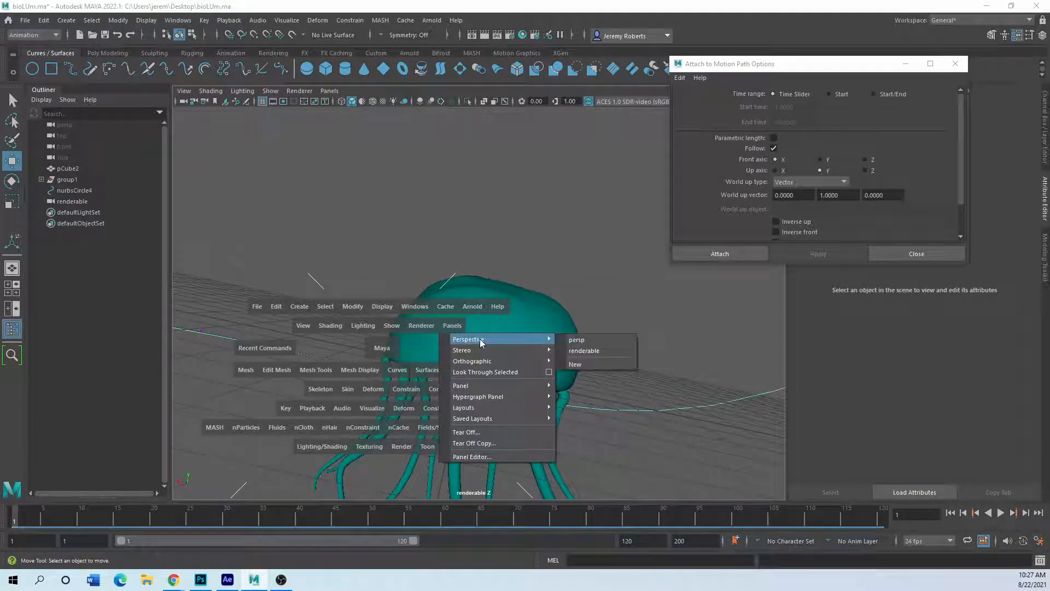
{"action": "left_click", "coordinate": [575, 340]}
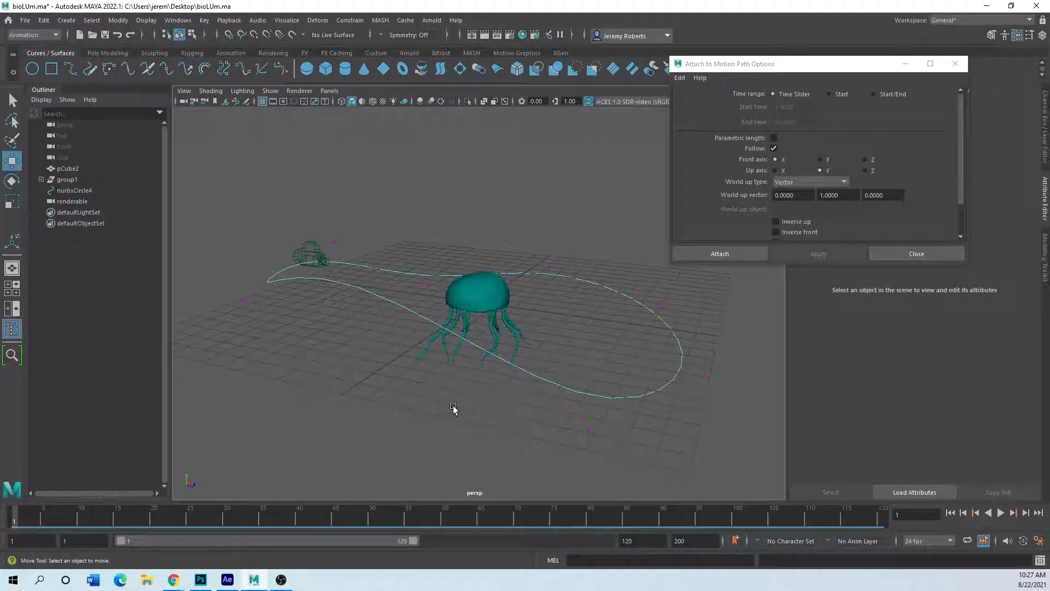
{"action": "key", "text": "space"}
{"action": "left_click", "coordinate": [528, 386]}
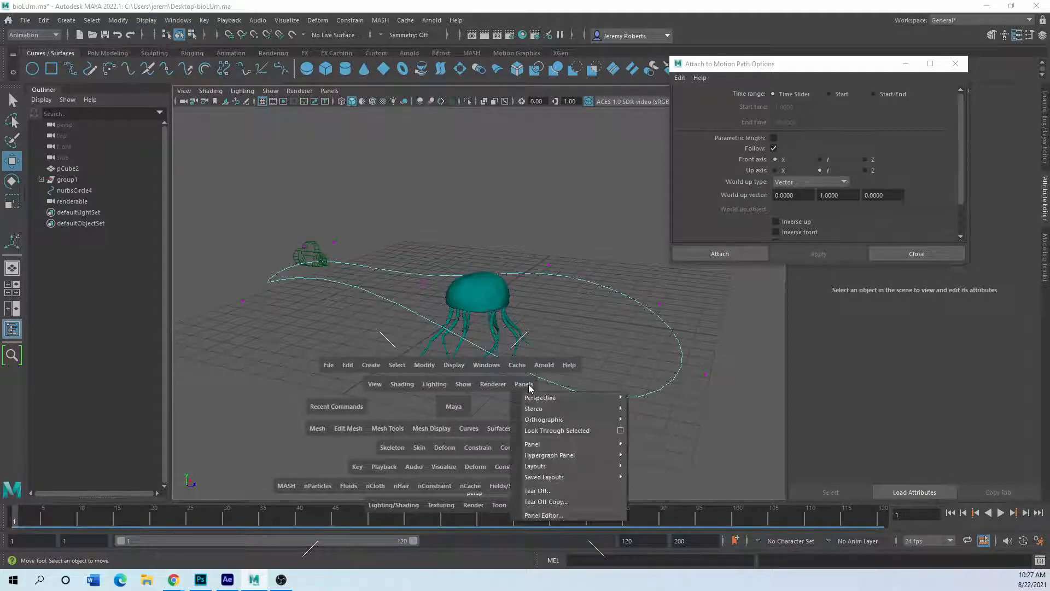
{"action": "left_click", "coordinate": [530, 389]}
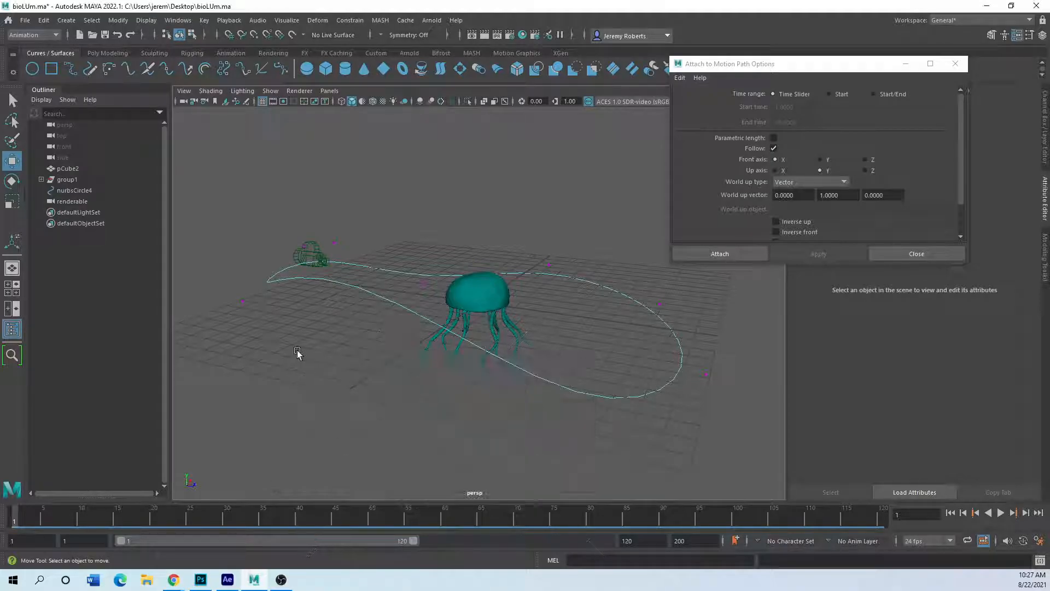
{"action": "left_click", "coordinate": [13, 309]}
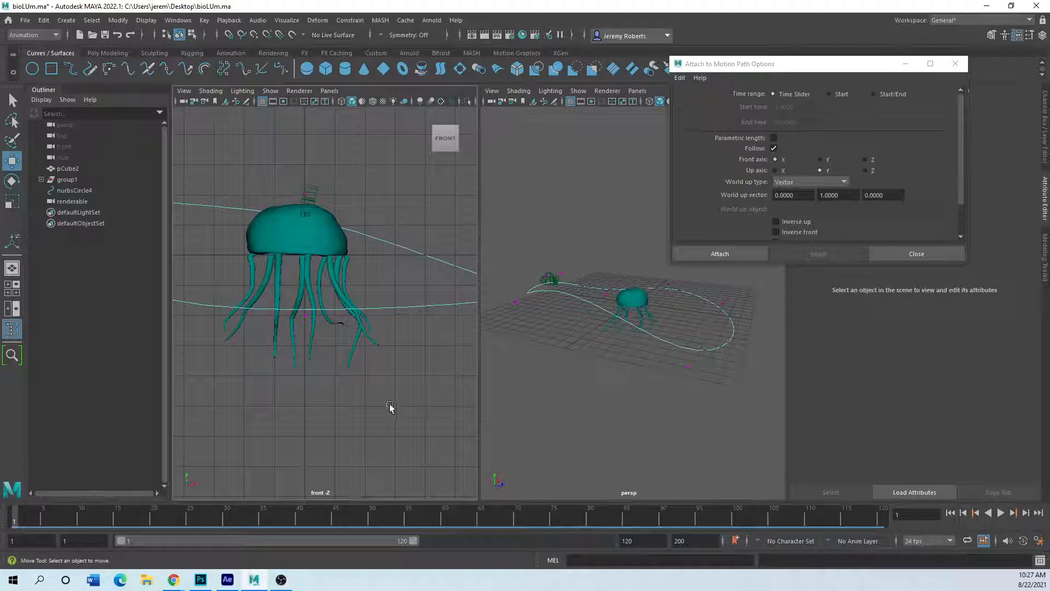
Look through the renderable camera in the front view's pane, then play the flyby and stop at frame 57
{"action": "key", "text": "space"}
{"action": "left_click", "coordinate": [439, 364]}
{"action": "mouse_move", "coordinate": [446, 372]}
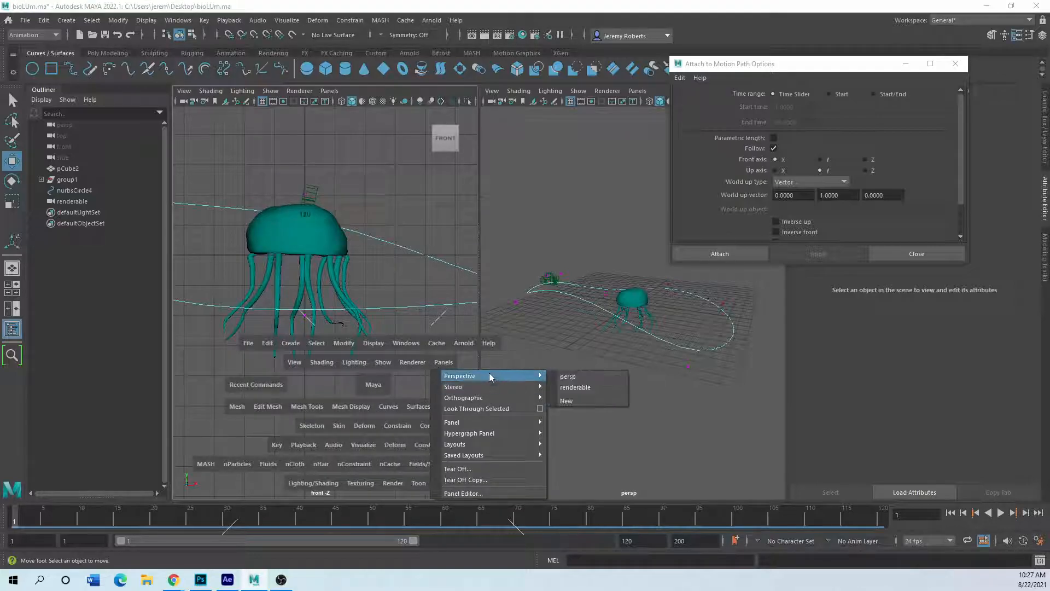
{"action": "left_click", "coordinate": [569, 390]}
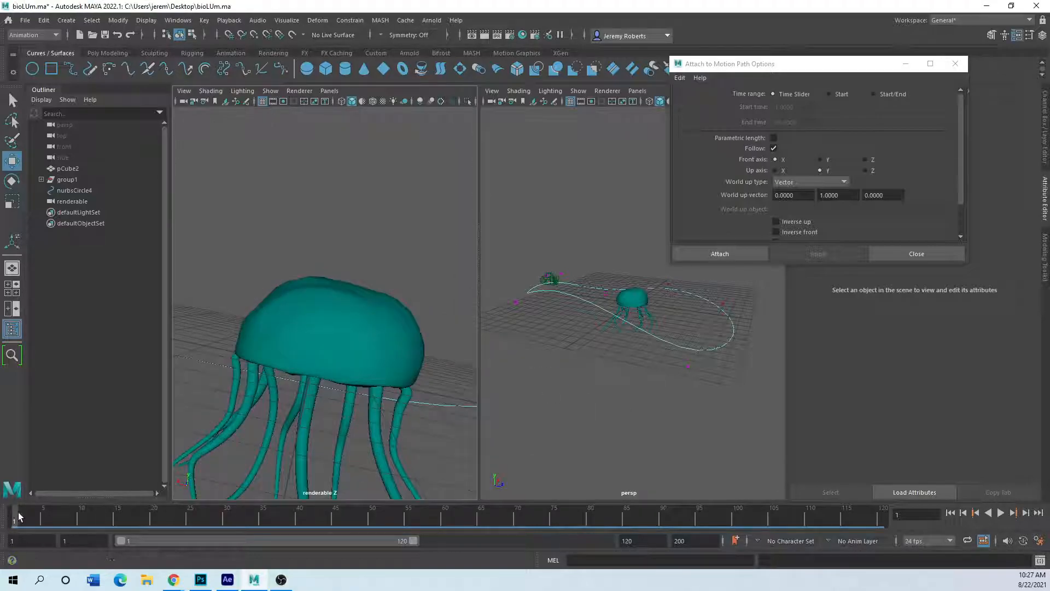
{"action": "left_click", "coordinate": [987, 512]}
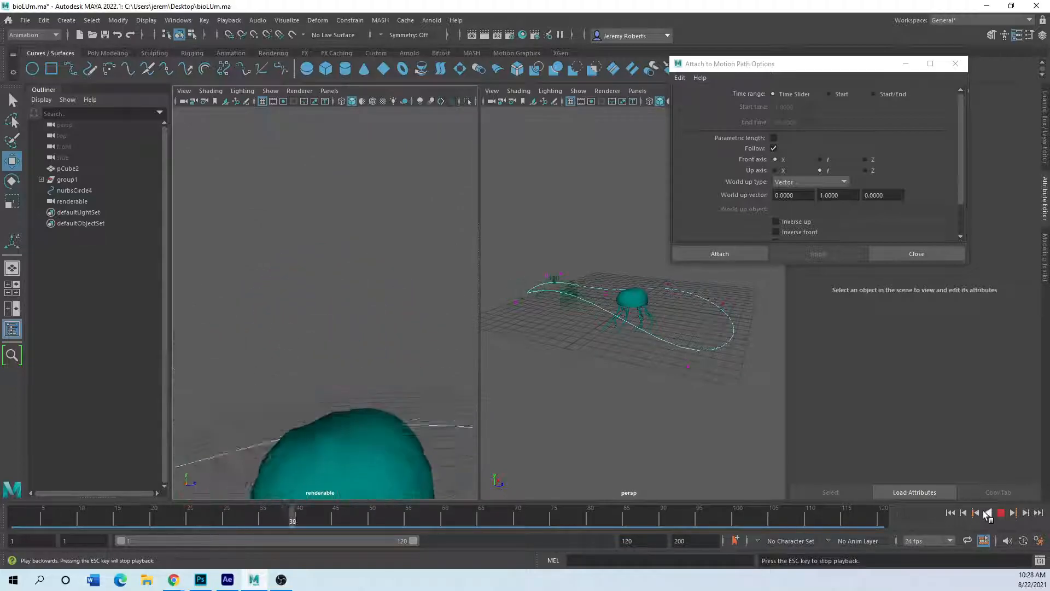
{"action": "left_click", "coordinate": [1004, 513]}
Open the Graph Editor and select the renderable camera in the perspective view to load its motion path curve
{"action": "left_click", "coordinate": [177, 21]}
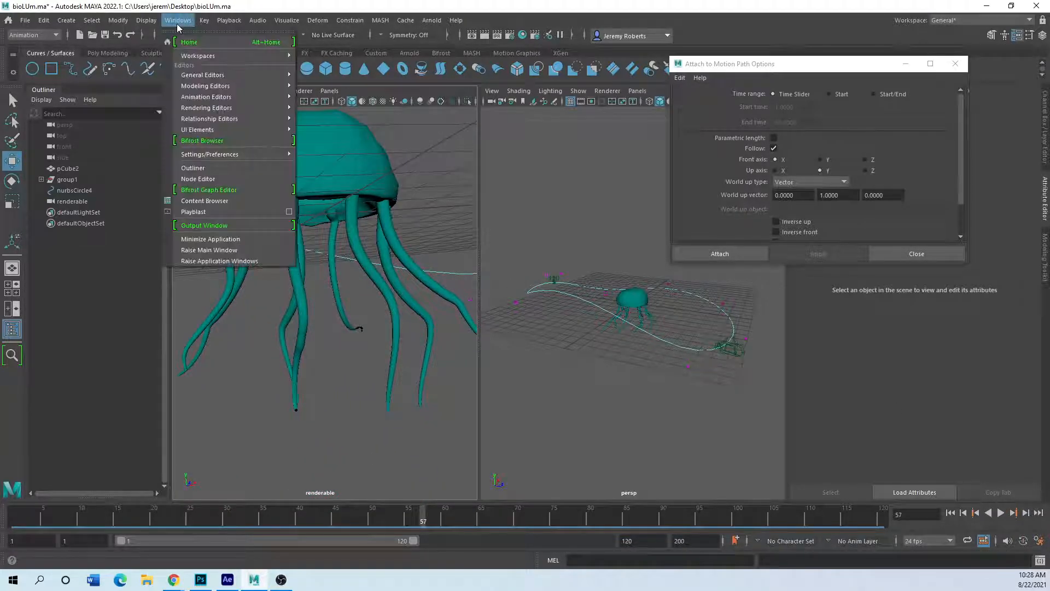
{"action": "mouse_move", "coordinate": [230, 97]}
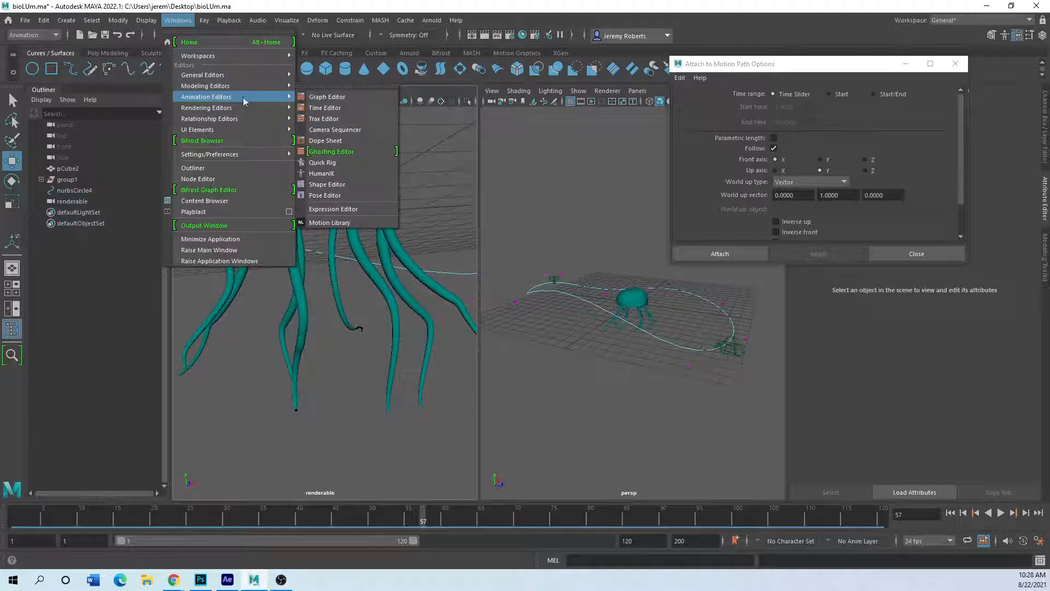
{"action": "left_click", "coordinate": [325, 98]}
{"action": "left_click_drag", "start_coordinate": [236, 234], "coordinate": [384, 212]}
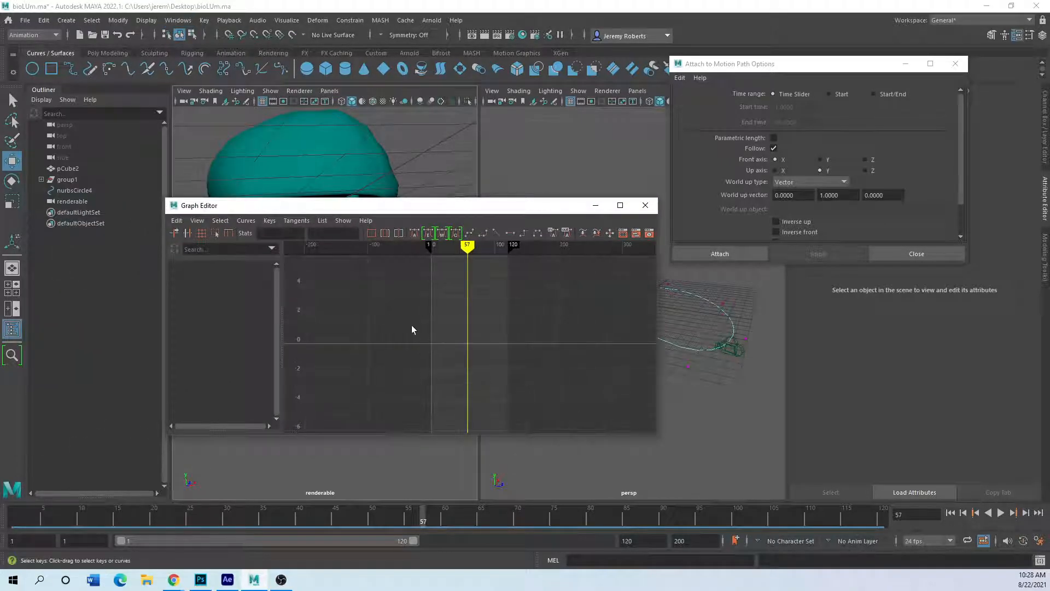
{"action": "left_click", "coordinate": [727, 348]}
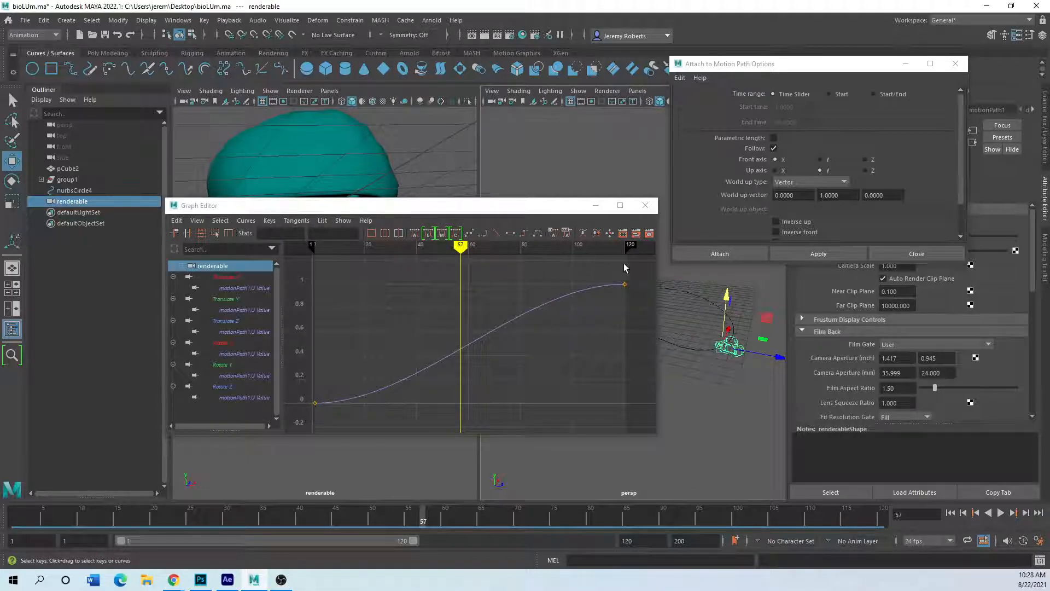
Select the start and end keys of the camera's motion path U Value curve and give them linear tangents
{"action": "mouse_move", "coordinate": [635, 275]}
{"action": "left_mouse_down"}
{"action": "mouse_move", "coordinate": [628, 299]}
{"action": "mouse_move", "coordinate": [626, 288]}
{"action": "left_mouse_up"}
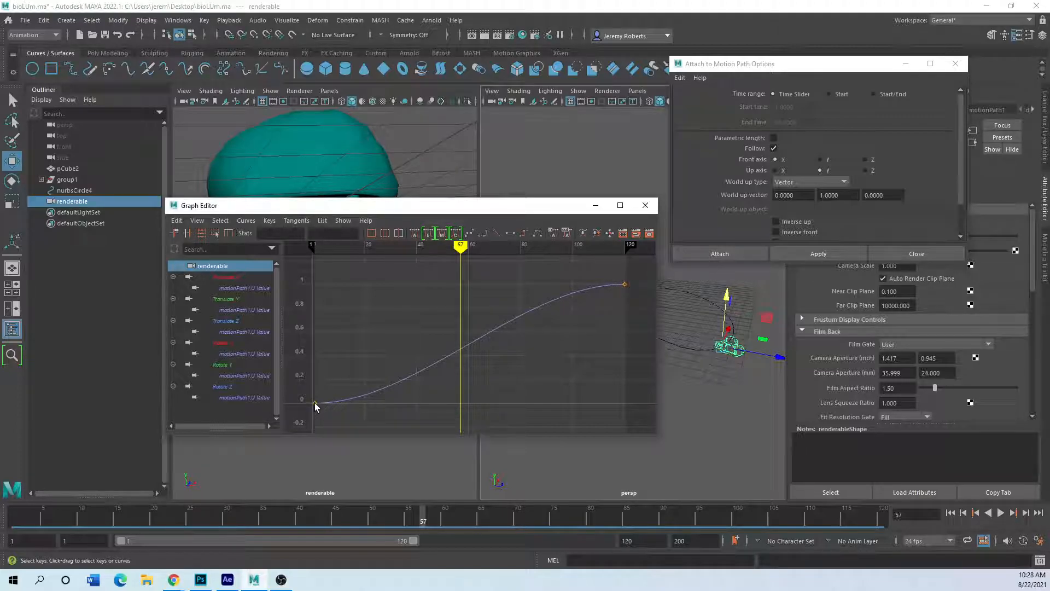
{"action": "left_click", "coordinate": [625, 284]}
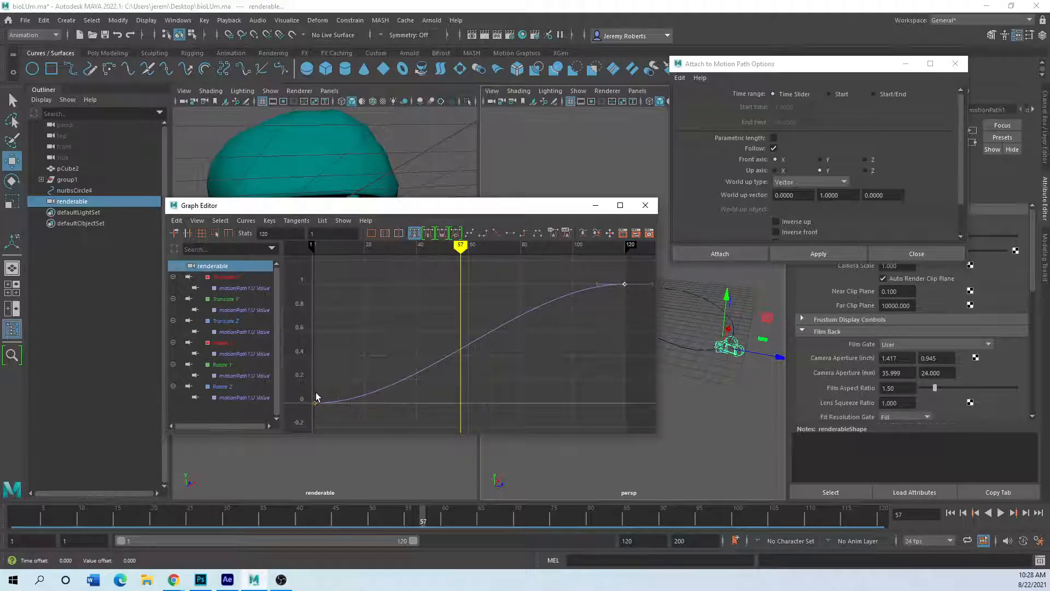
{"action": "left_click_drag", "start_coordinate": [313, 417], "coordinate": [314, 418]}
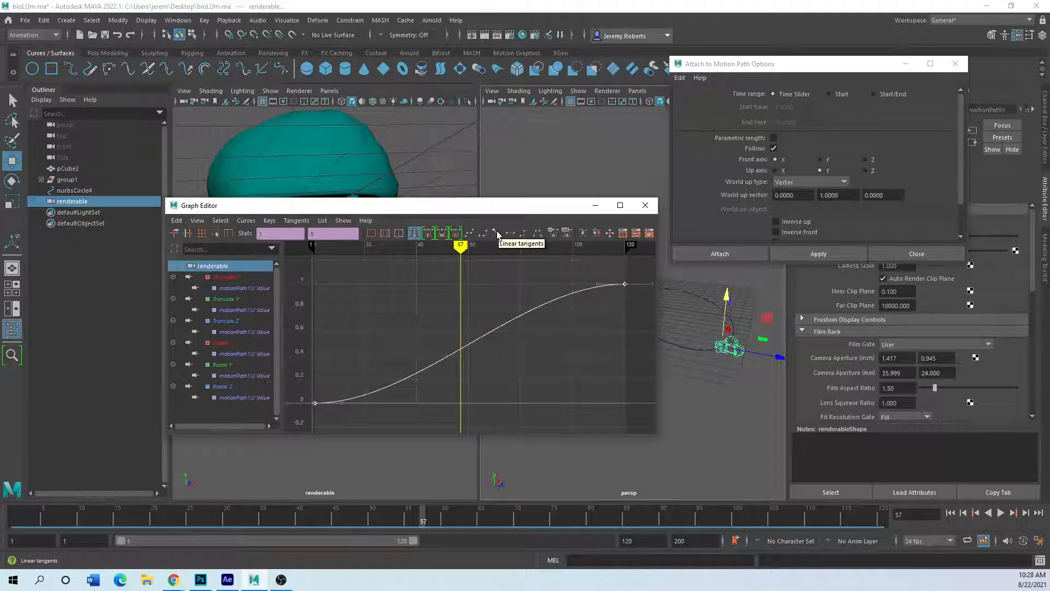
{"action": "left_click", "coordinate": [497, 234]}
Move the Graph Editor aside, play the flyby from frame 1 to check the even speed, and stop at frame 67
{"action": "left_click_drag", "start_coordinate": [484, 212], "coordinate": [849, 128]}
{"action": "left_click_drag", "start_coordinate": [418, 515], "coordinate": [14, 517]}
{"action": "left_click", "coordinate": [1000, 513]}
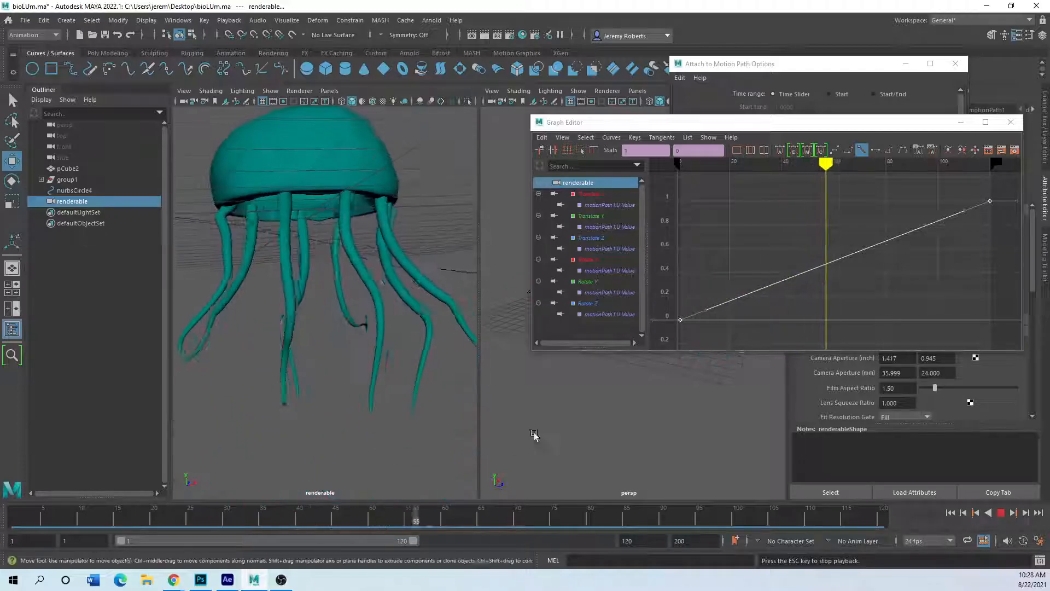
{"action": "left_click", "coordinate": [683, 524]}
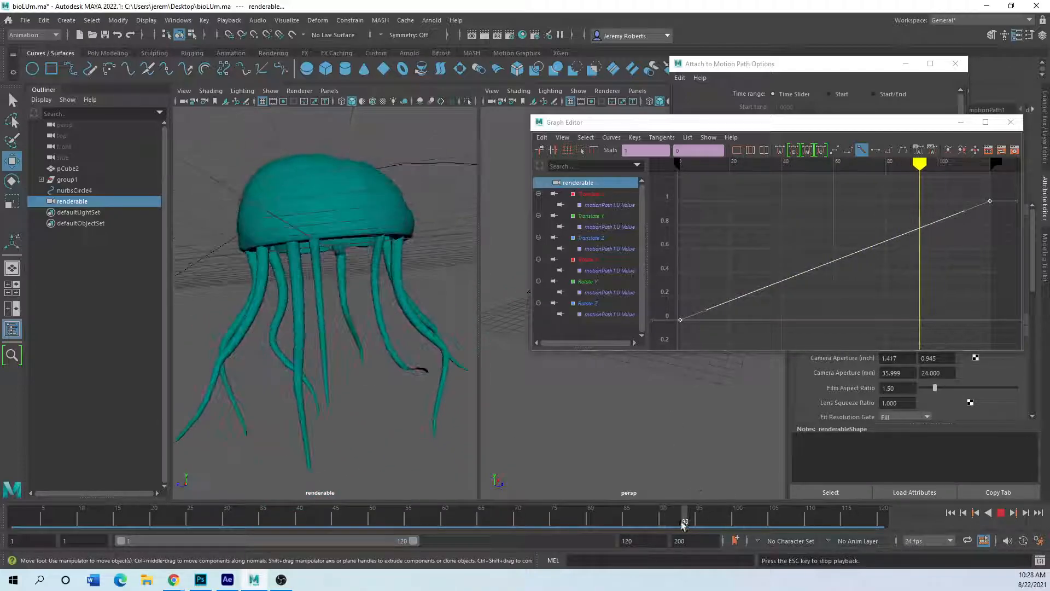
{"action": "left_click", "coordinate": [1002, 513]}
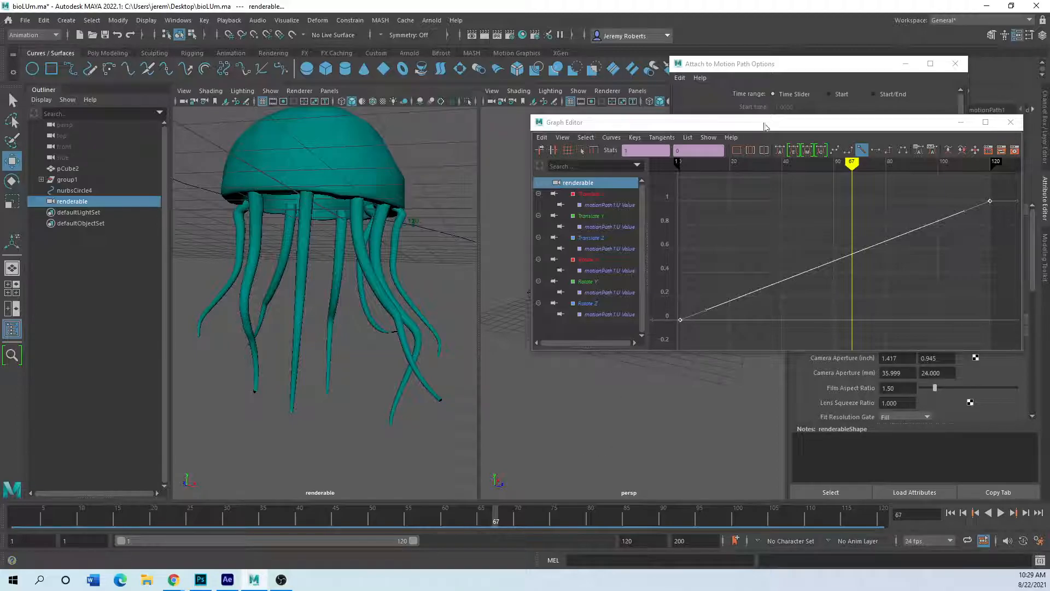
Close the Graph Editor, delete the renderable camera and its path circle in the enlarged perspective view, and close the motion path options
{"action": "left_click_drag", "start_coordinate": [769, 129], "coordinate": [324, 224]}
{"action": "left_click", "coordinate": [582, 216]}
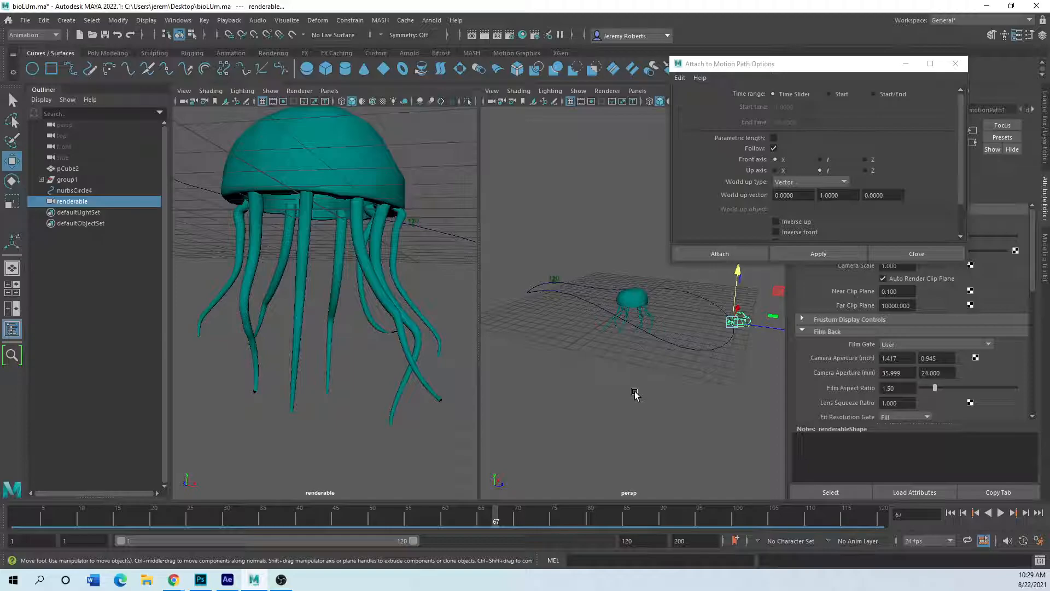
{"action": "key", "text": "space"}
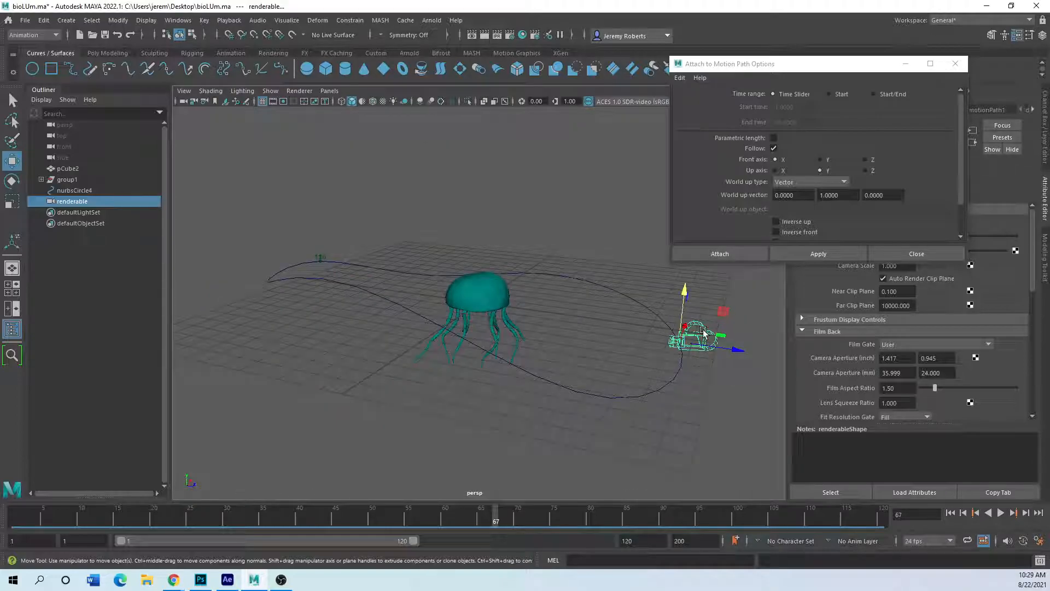
{"action": "key", "text": "Delete"}
{"action": "key", "text": "7"}
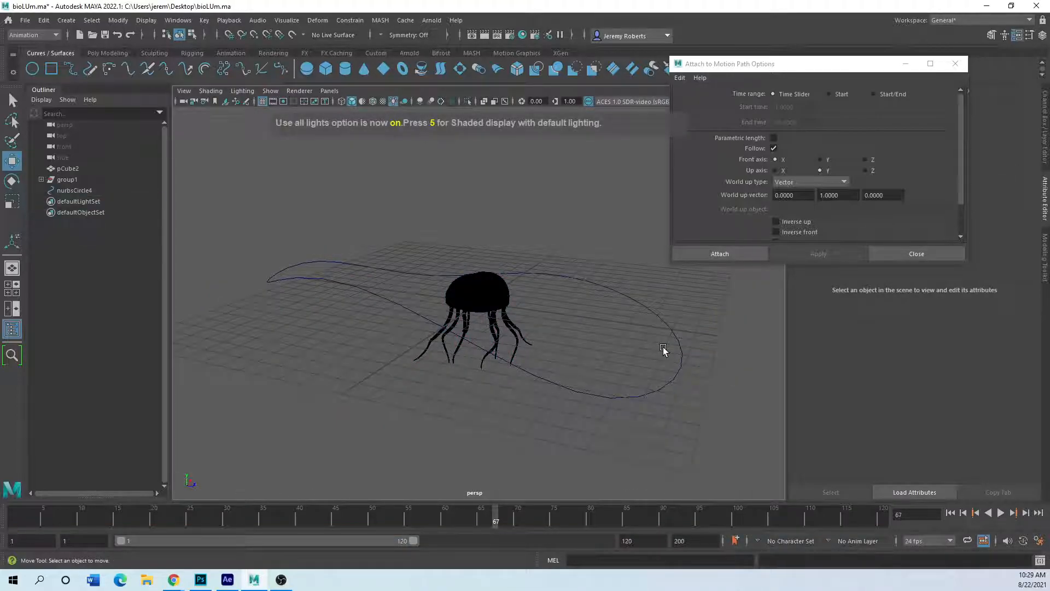
{"action": "key", "text": "6"}
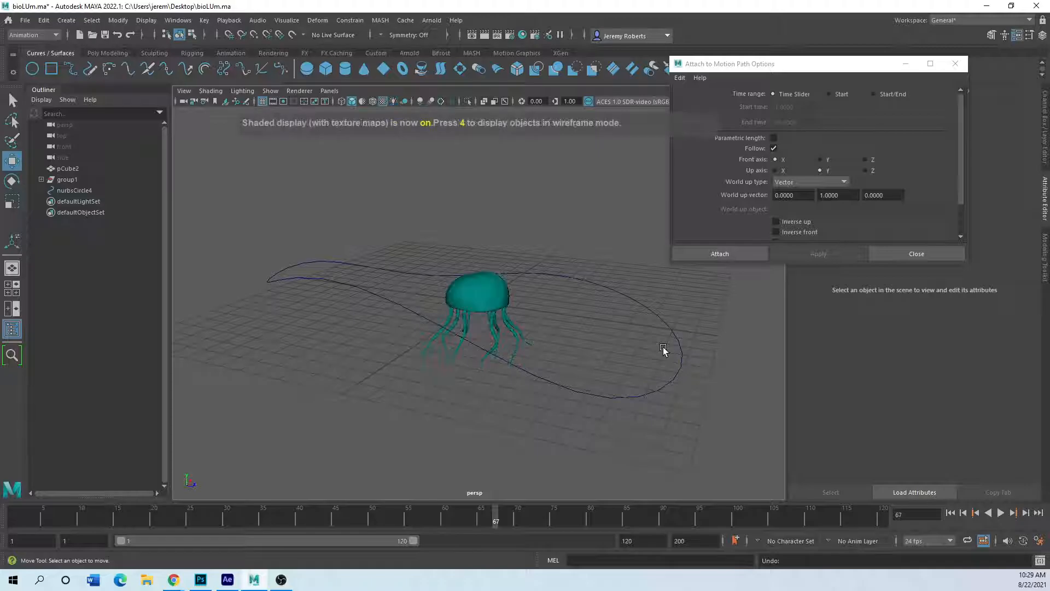
{"action": "left_click", "coordinate": [631, 394]}
{"action": "key", "text": "Delete"}
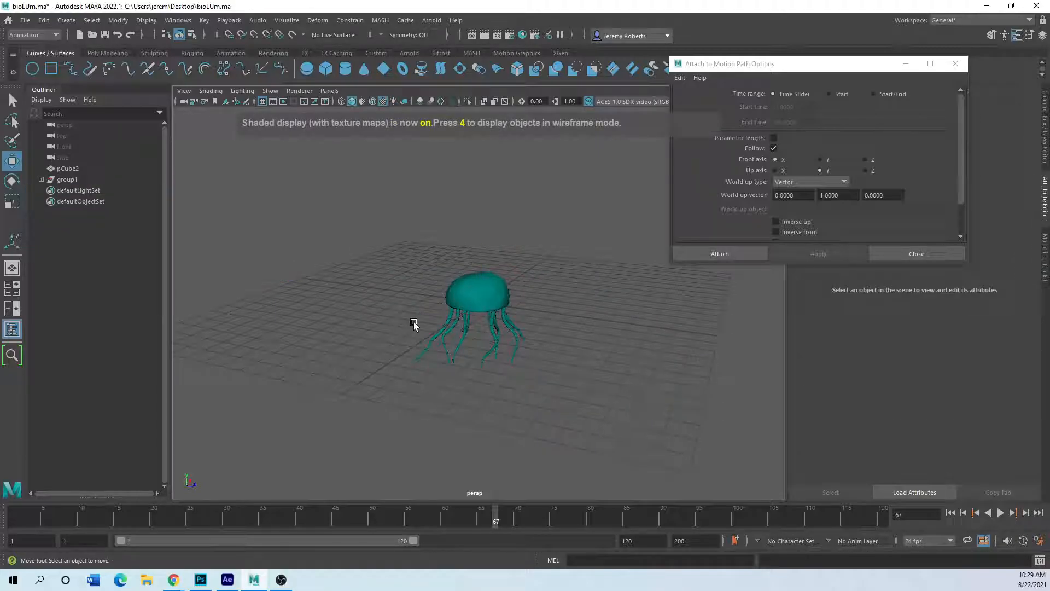
{"action": "left_click", "coordinate": [955, 63]}
Draw a winding open EP curve with 14 points on the grid plane, passing in front of the jellyfish and beyond its far side
{"action": "left_click", "coordinate": [155, 54]}
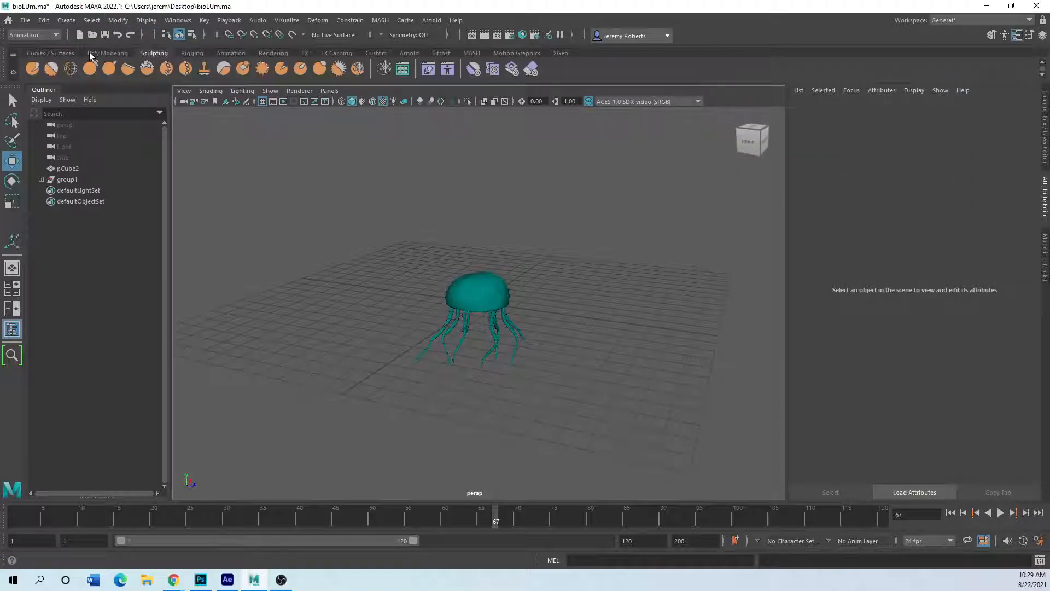
{"action": "left_click", "coordinate": [53, 51]}
{"action": "left_click", "coordinate": [70, 69]}
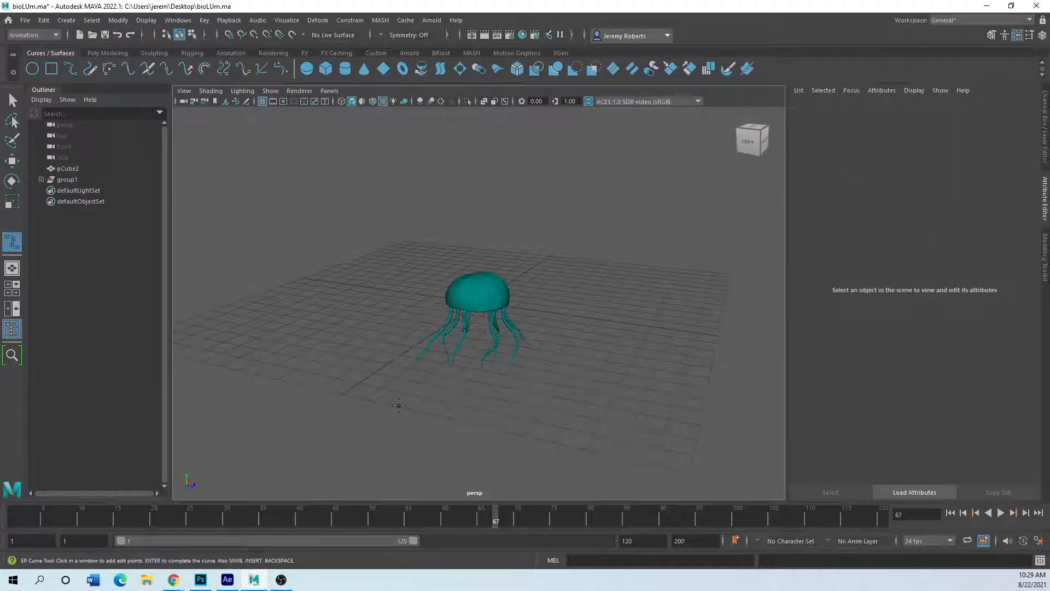
{"action": "scroll", "coordinate": [396, 417], "scroll_direction": "down", "scroll_amount": 2}
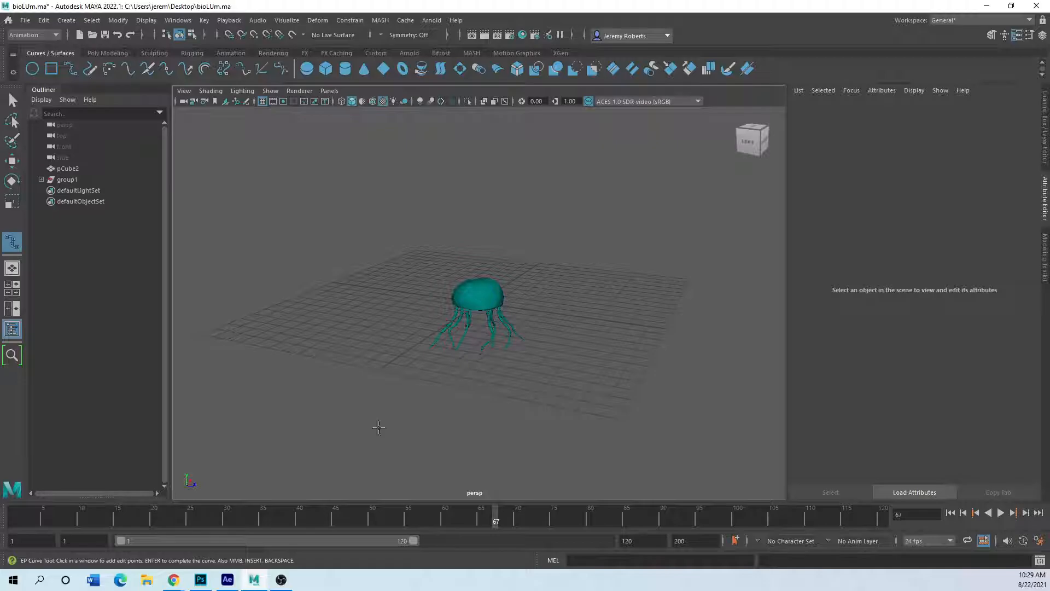
{"action": "left_click", "coordinate": [211, 435]}
{"action": "left_click", "coordinate": [236, 403]}
{"action": "left_click", "coordinate": [305, 402]}
{"action": "left_click", "coordinate": [403, 442]}
{"action": "left_click", "coordinate": [488, 452]}
{"action": "left_click", "coordinate": [536, 425]}
{"action": "left_click", "coordinate": [543, 406]}
{"action": "left_click", "coordinate": [534, 373]}
{"action": "left_click", "coordinate": [553, 334]}
{"action": "left_click", "coordinate": [623, 302]}
{"action": "left_click", "coordinate": [653, 263]}
{"action": "left_click", "coordinate": [646, 232]}
{"action": "left_click", "coordinate": [638, 210]}
{"action": "left_click", "coordinate": [680, 193]}
Check the new curve in the front view, return to the enlarged perspective view, and finish and deselect the curve
{"action": "key", "text": "space"}
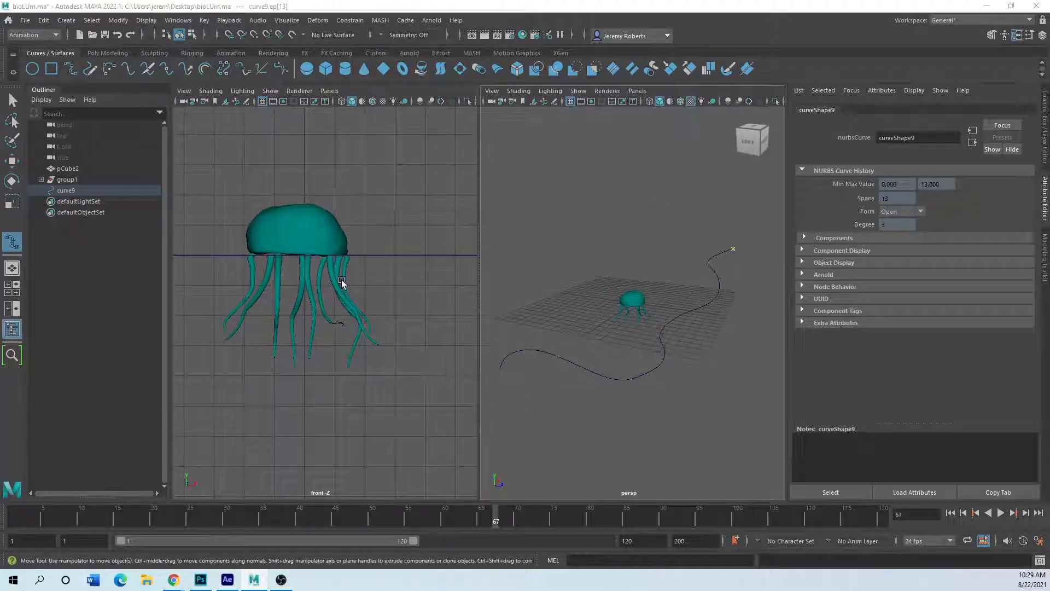
{"action": "key", "text": "space"}
{"action": "right_click_drag", "start_coordinate": [641, 210], "coordinate": [469, 333], "text": "alt"}
{"action": "scroll", "coordinate": [471, 335], "scroll_direction": "down", "scroll_amount": 3}
{"action": "key", "text": "space"}
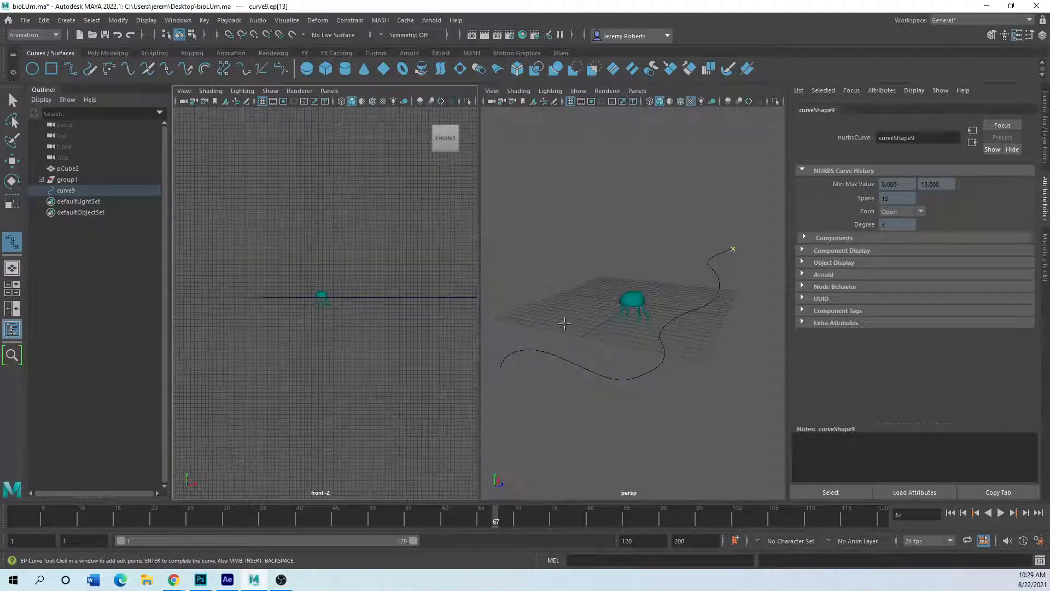
{"action": "key", "text": "space"}
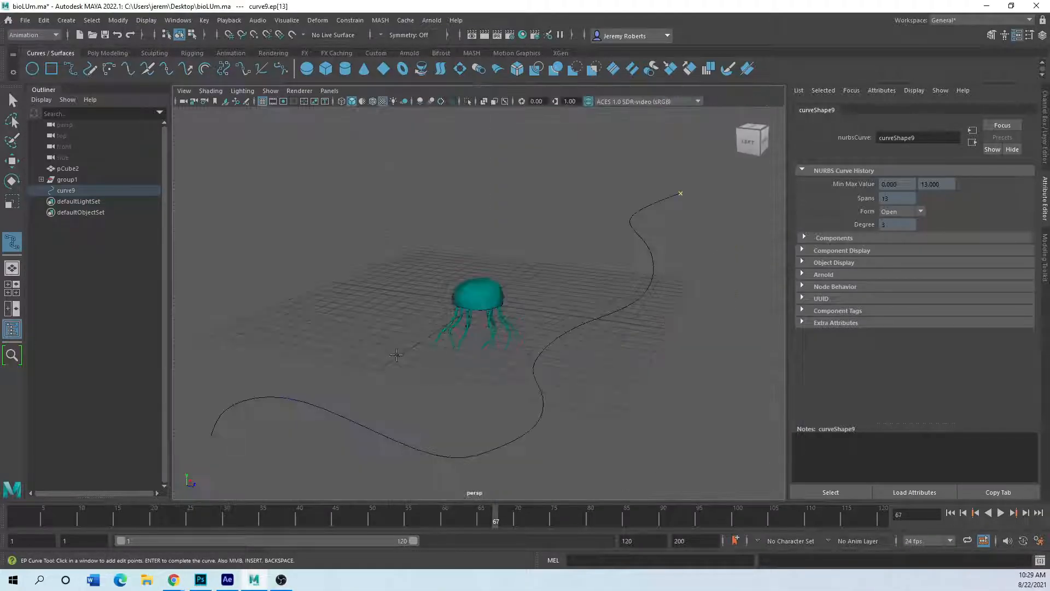
{"action": "left_click", "coordinate": [11, 161]}
{"action": "left_click", "coordinate": [492, 258]}
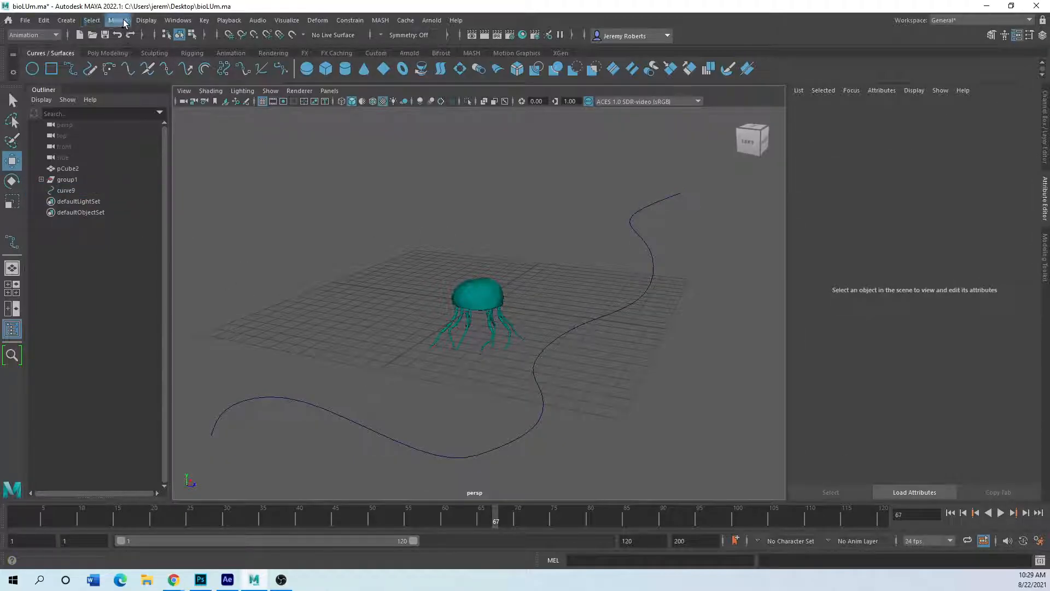
Create a Camera and Aim, select its camera beside the jellyfish and nudge it about 0.13 cm along Z
{"action": "left_click", "coordinate": [66, 20]}
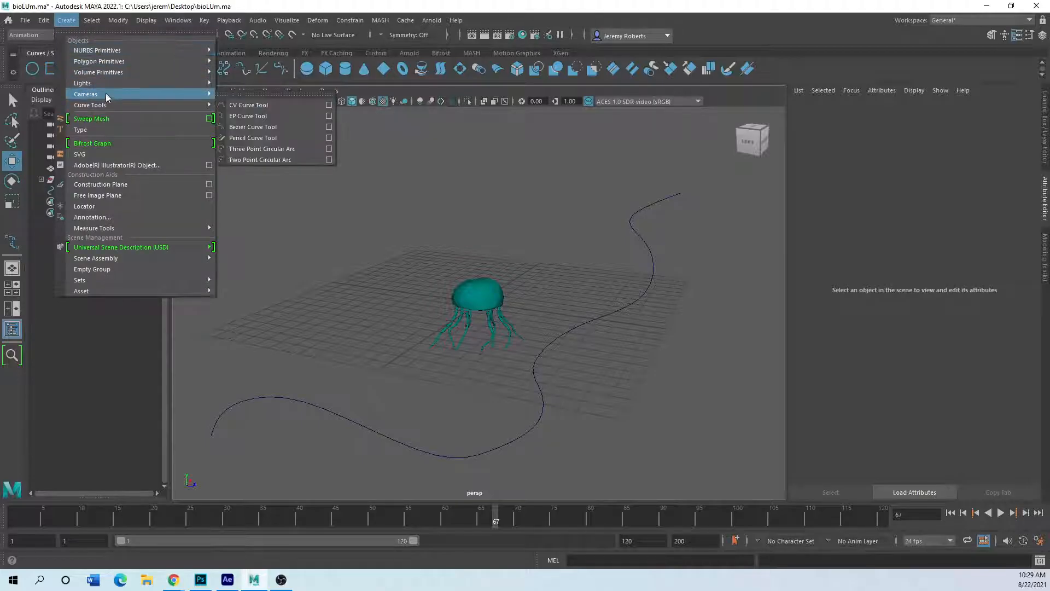
{"action": "mouse_move", "coordinate": [169, 84]}
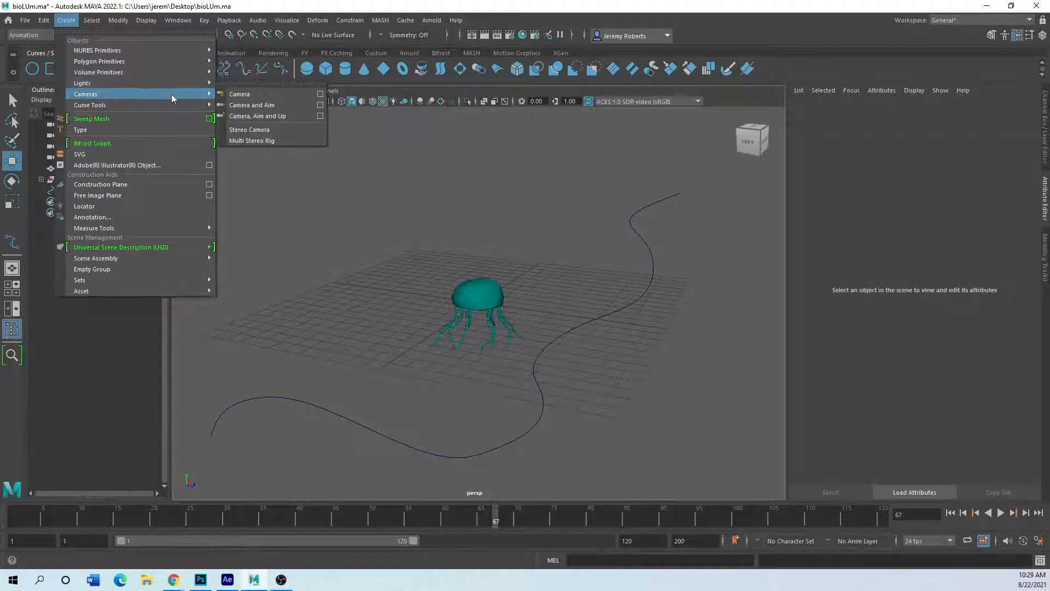
{"action": "left_click", "coordinate": [300, 103]}
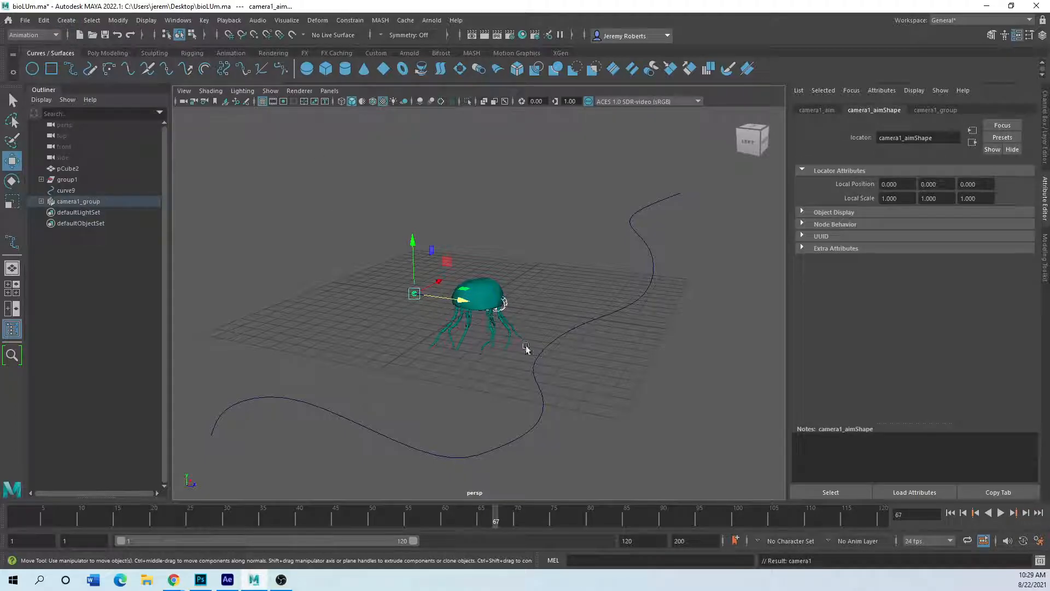
{"action": "left_click", "coordinate": [507, 304]}
{"action": "left_click_drag", "start_coordinate": [510, 305], "coordinate": [422, 300]}
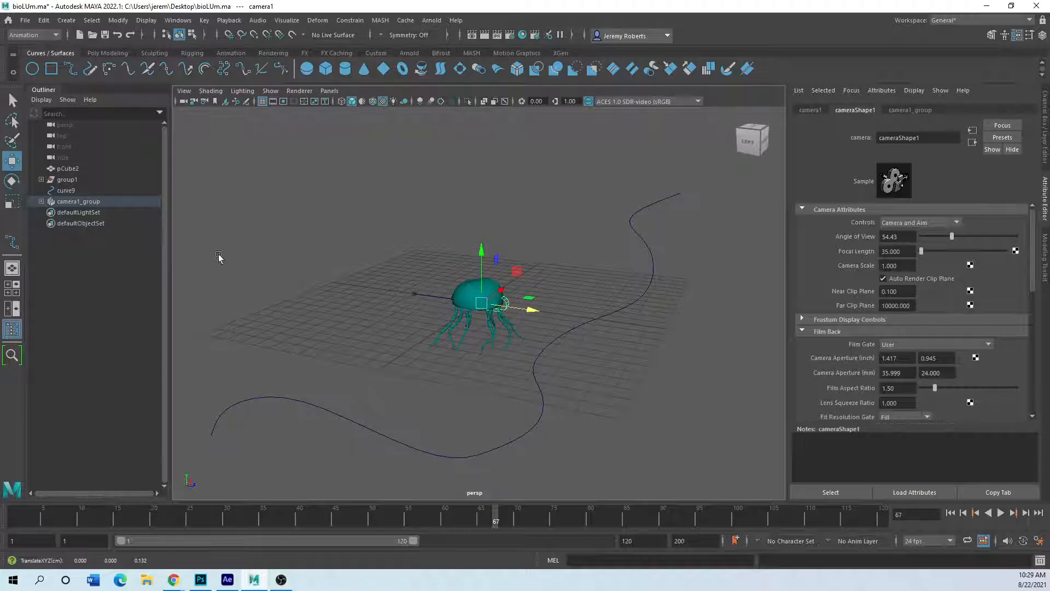
Expand camera1_group in the Outliner, select the whole group and move it about -7.5 cm along Z, away from the jellyfish
{"action": "left_click", "coordinate": [41, 202]}
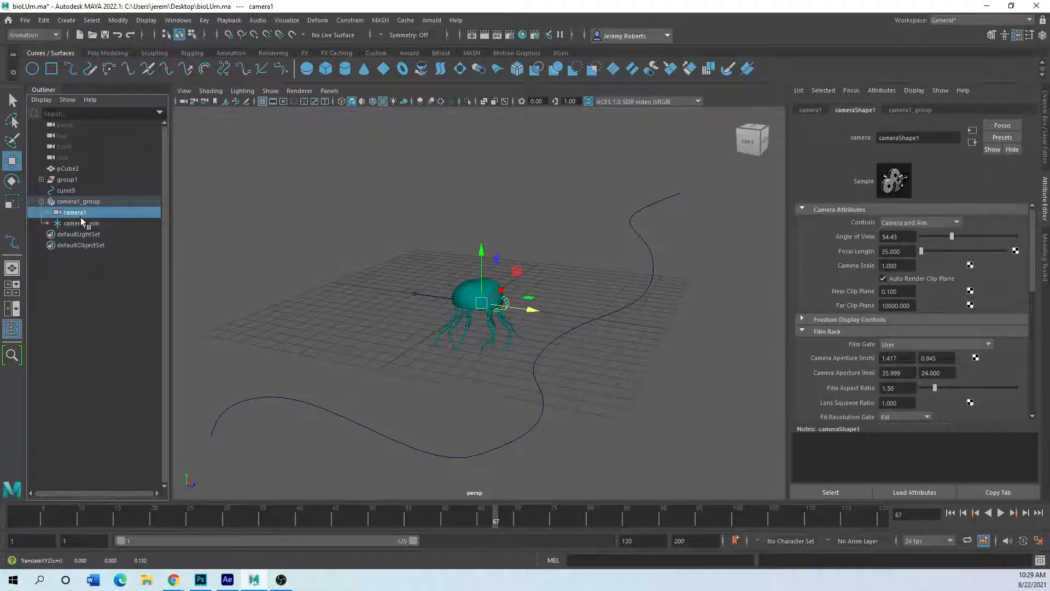
{"action": "left_click", "coordinate": [83, 200]}
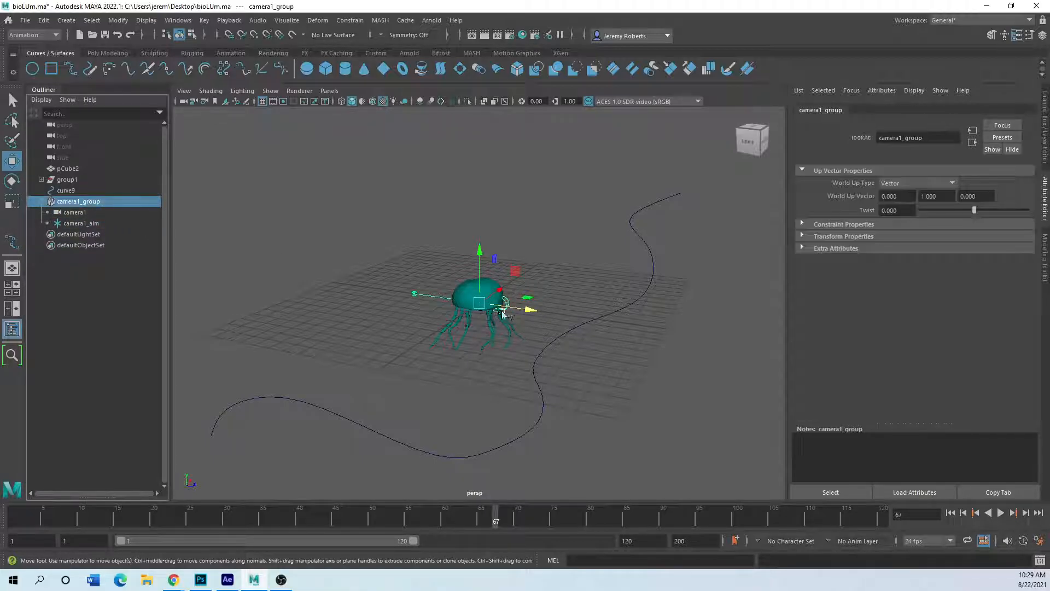
{"action": "left_click_drag", "start_coordinate": [520, 307], "coordinate": [363, 311]}
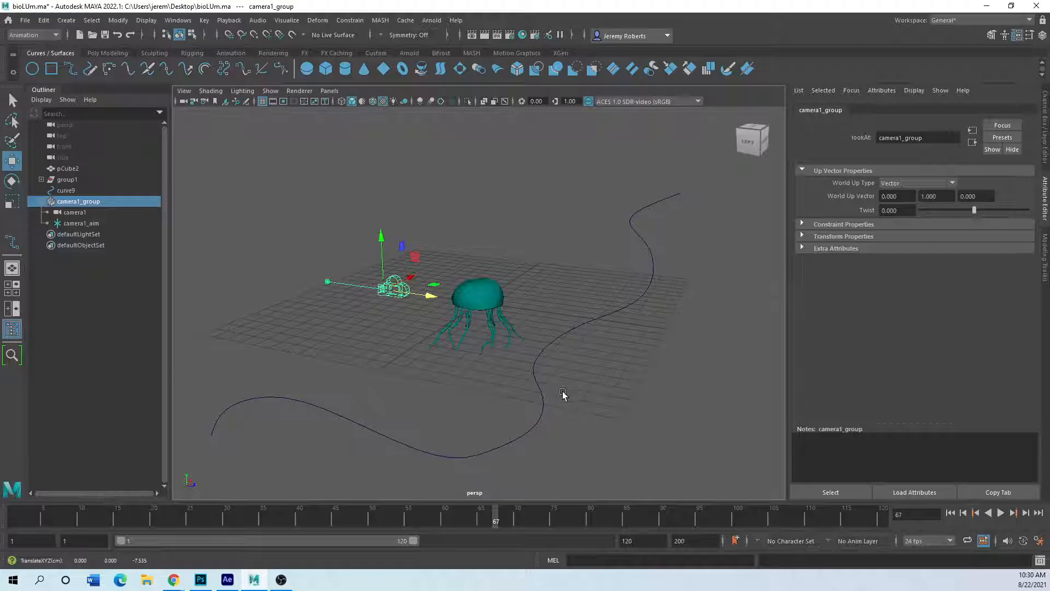
Attach camera1_group to the winding curve as a motion path and scrub the timeline to frame 26
{"action": "left_click", "coordinate": [350, 20]}
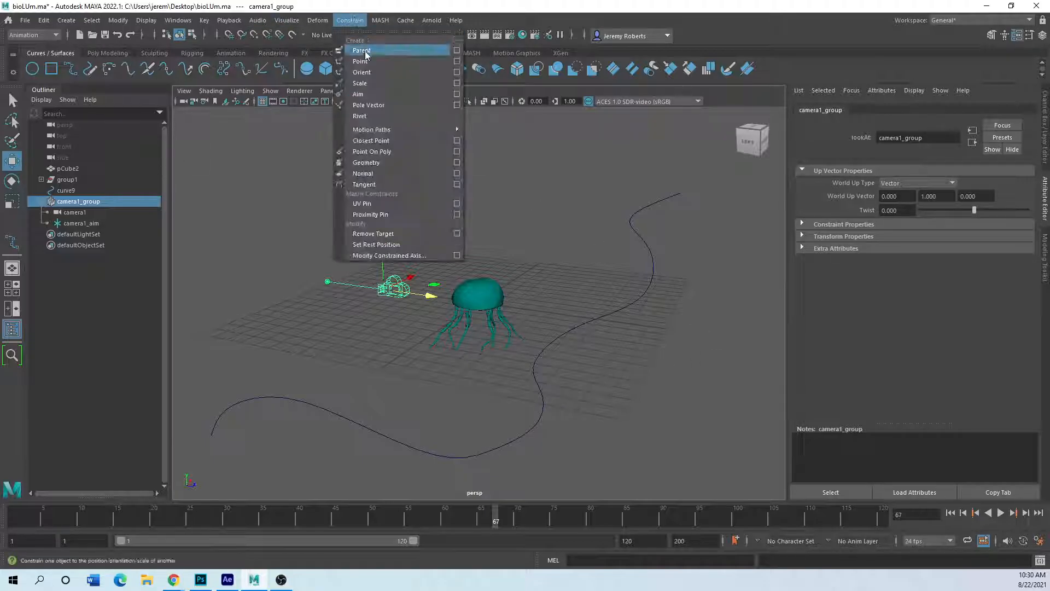
{"action": "mouse_move", "coordinate": [368, 131]}
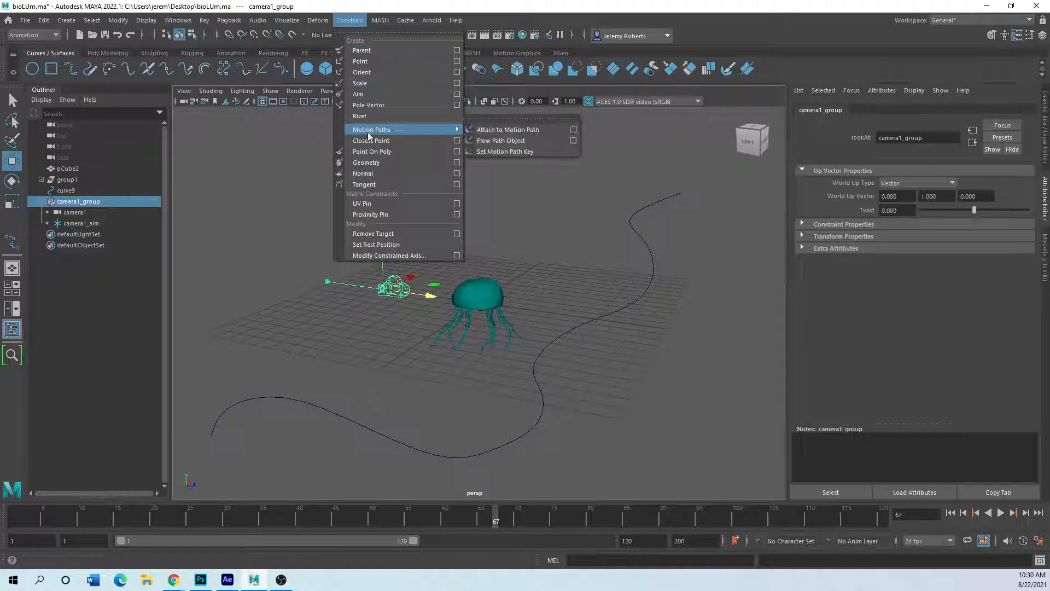
{"action": "left_click", "coordinate": [520, 131]}
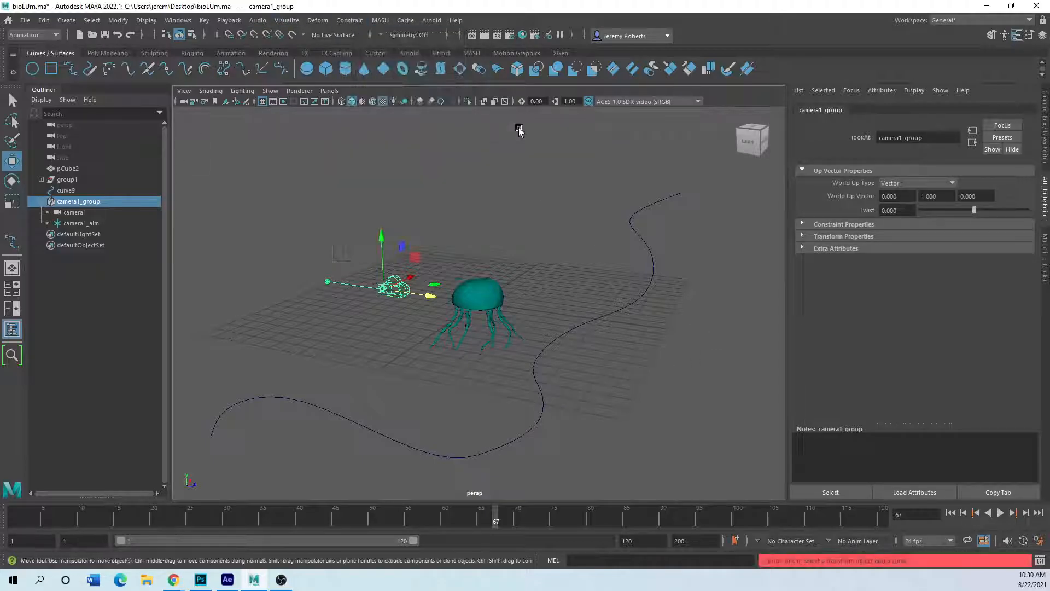
{"action": "left_click", "coordinate": [599, 322], "text": "shift"}
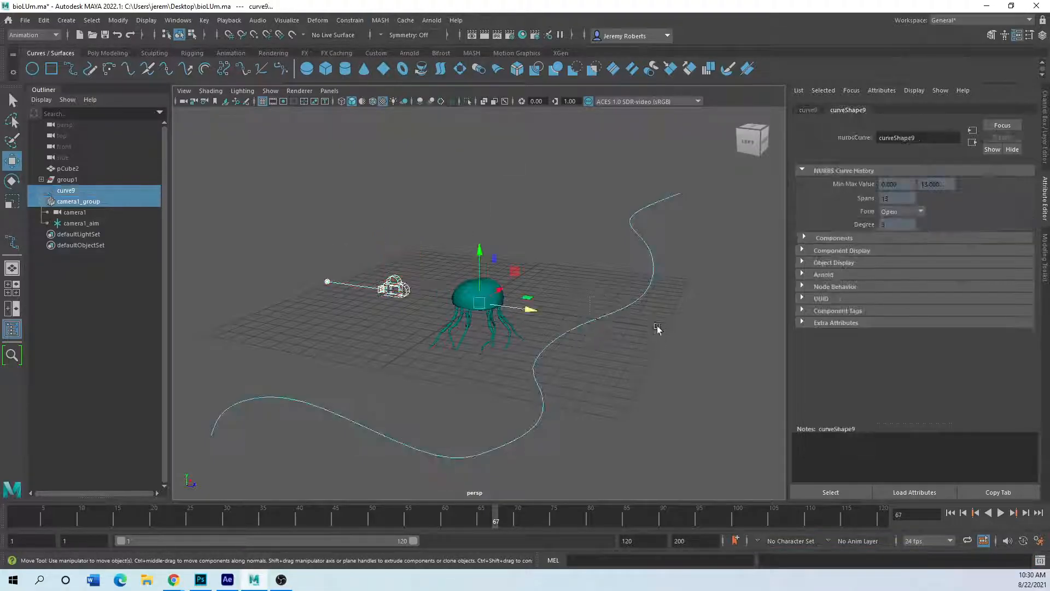
{"action": "left_click", "coordinate": [350, 20]}
{"action": "mouse_move", "coordinate": [427, 130]}
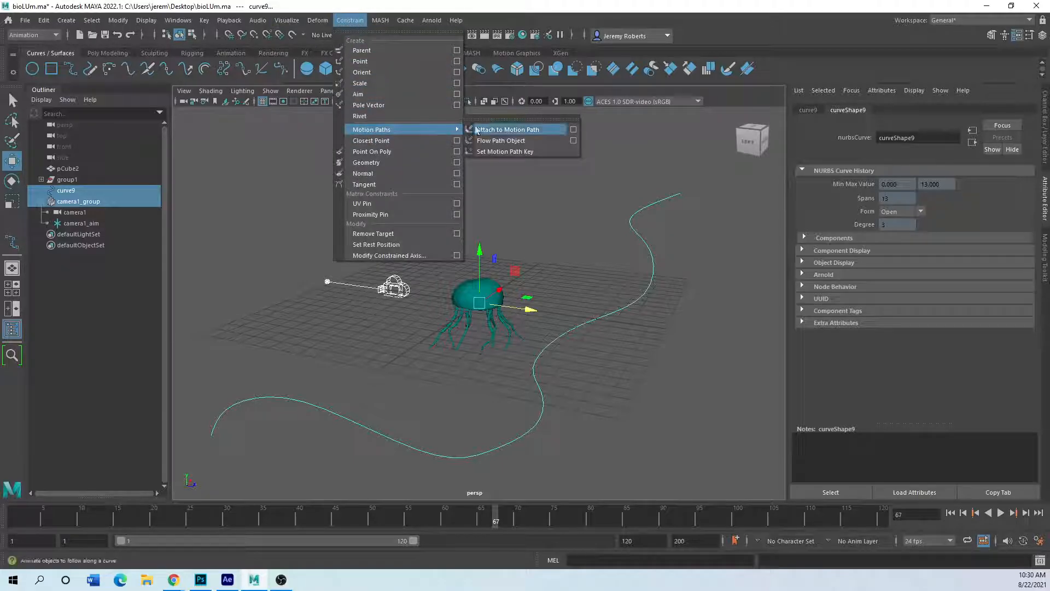
{"action": "left_click", "coordinate": [553, 129]}
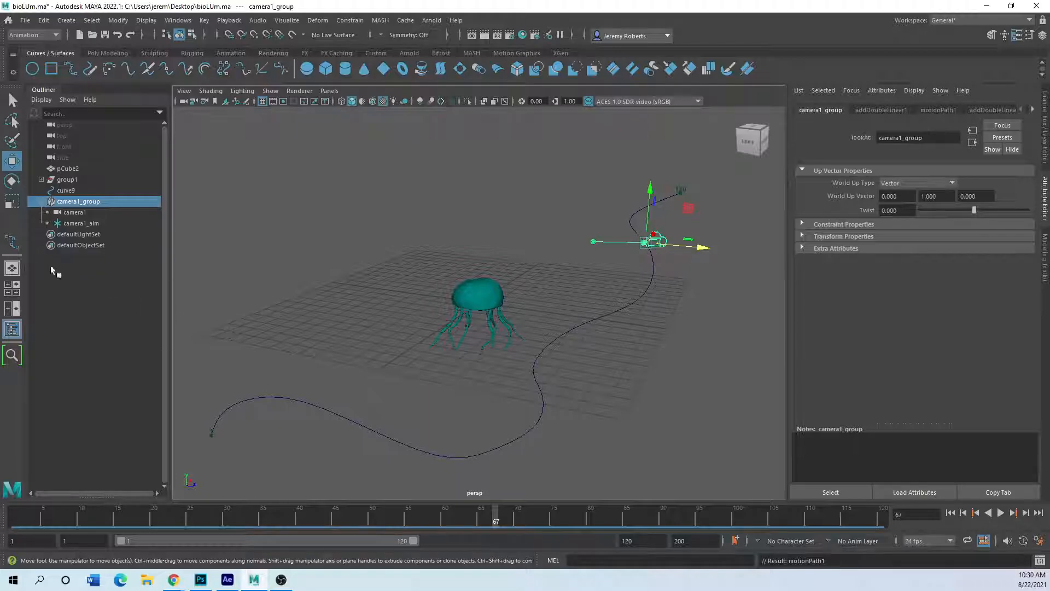
{"action": "left_click_drag", "start_coordinate": [118, 521], "coordinate": [199, 498]}
Open the curve's motionPath1 attributes and try the Inverse Up and Inverse Front options
{"action": "left_click", "coordinate": [495, 451]}
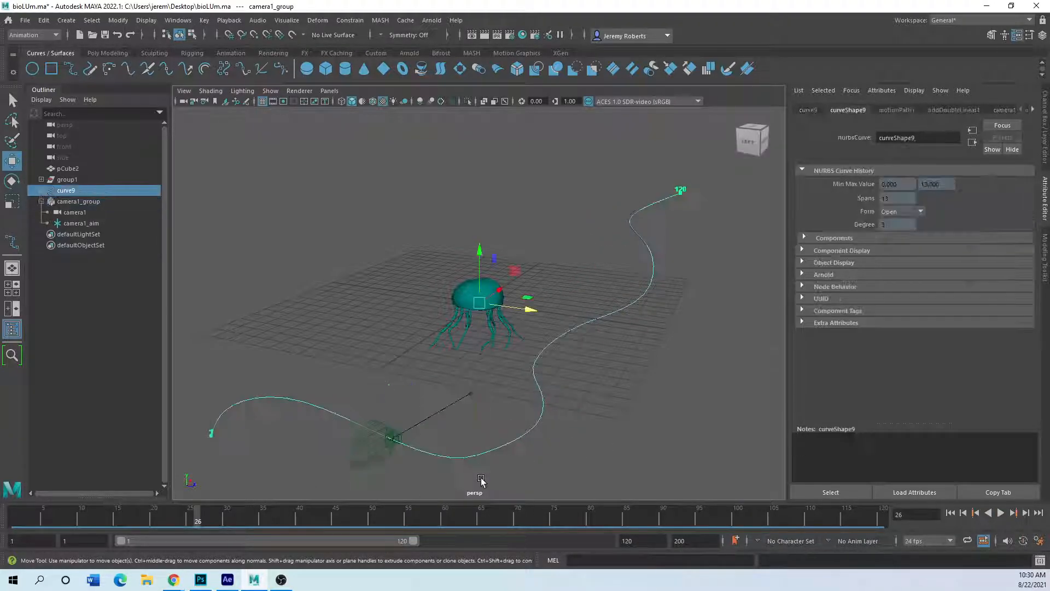
{"action": "left_click", "coordinate": [897, 110]}
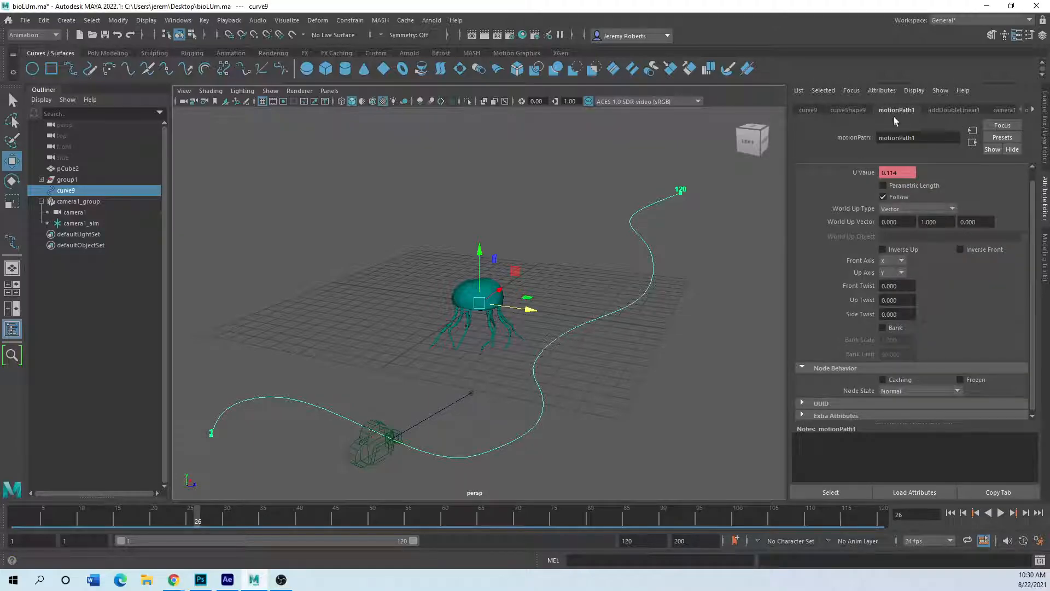
{"action": "left_click", "coordinate": [883, 250]}
{"action": "left_click", "coordinate": [883, 249]}
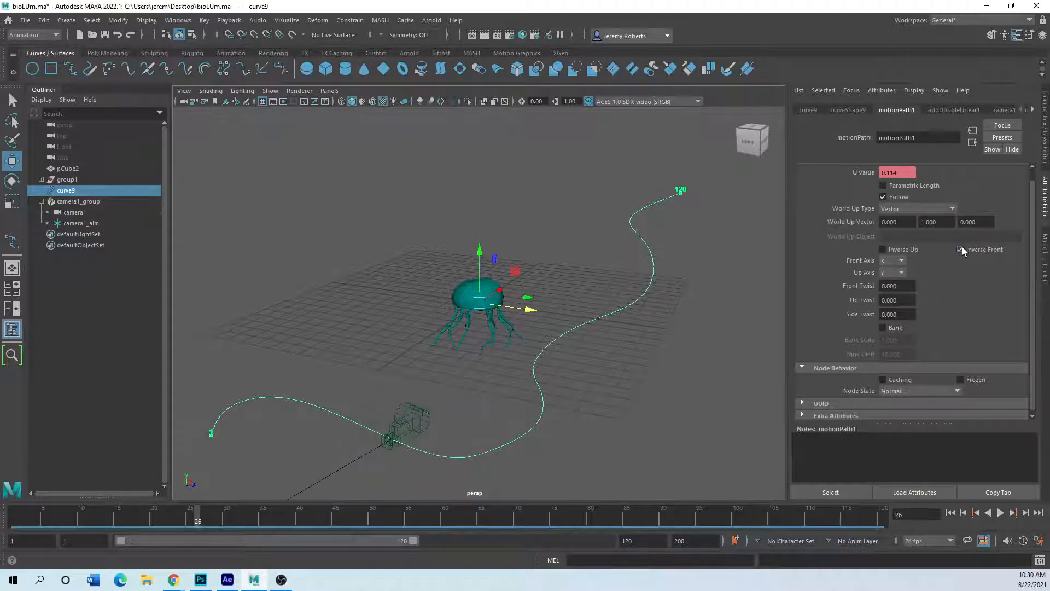
Try Y as the motion path's front axis, scrub to frame 24, and set the front axis back to X
{"action": "left_click", "coordinate": [902, 261]}
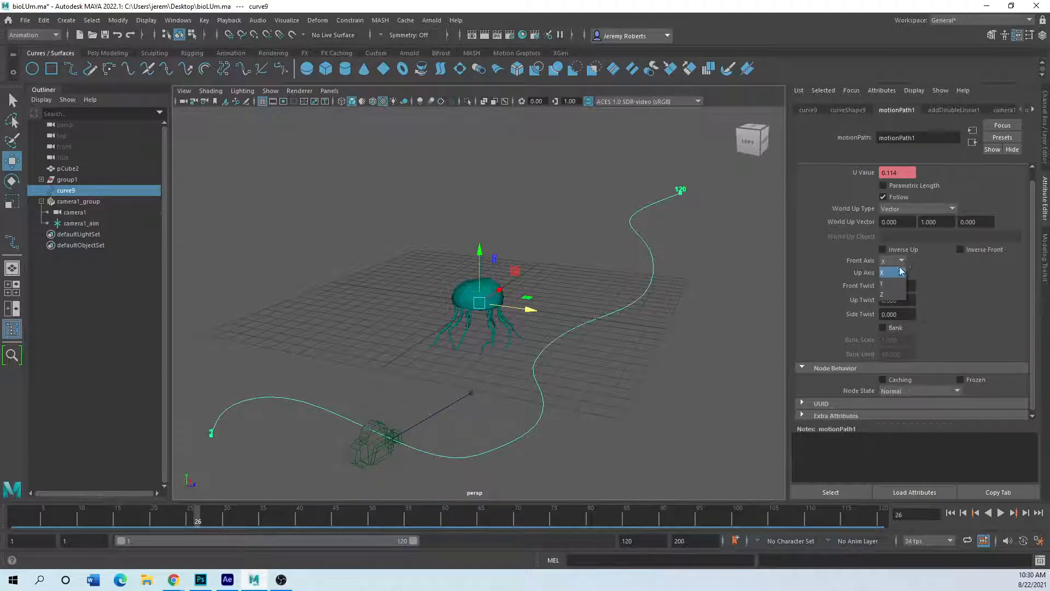
{"action": "left_click", "coordinate": [887, 276]}
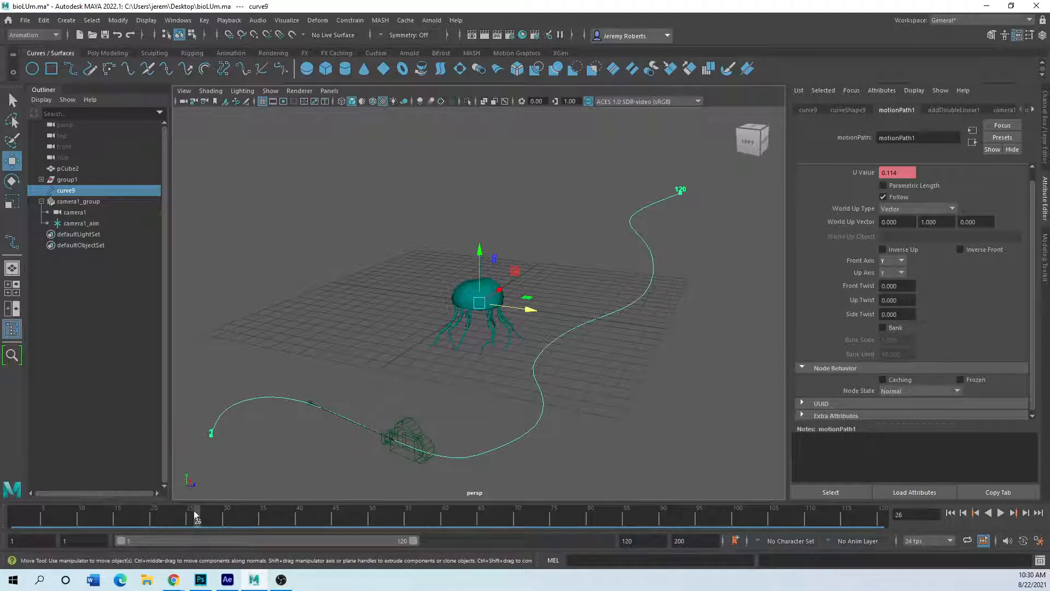
{"action": "left_click_drag", "start_coordinate": [197, 513], "coordinate": [181, 497]}
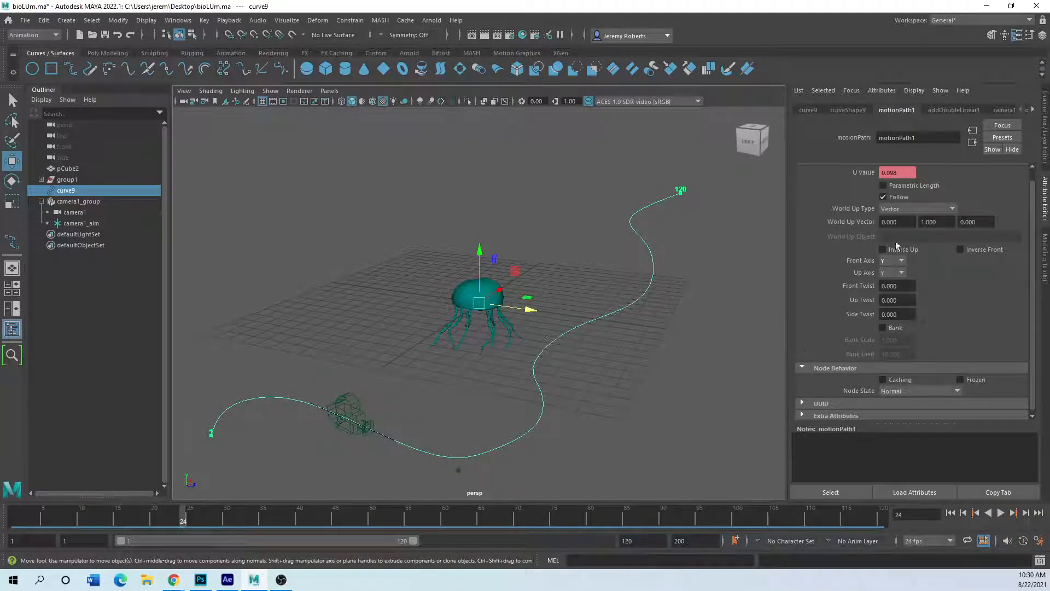
{"action": "left_click", "coordinate": [901, 261]}
{"action": "left_click", "coordinate": [894, 271]}
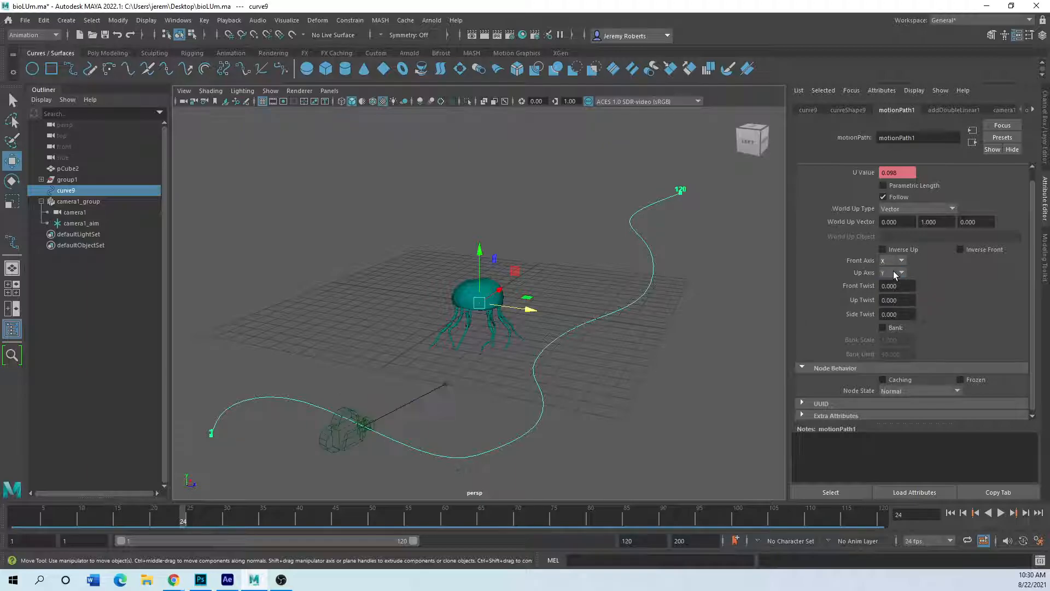
Select the camera's aim and its camera body, look through the camera and scrub to frame 2
{"action": "left_click", "coordinate": [443, 384]}
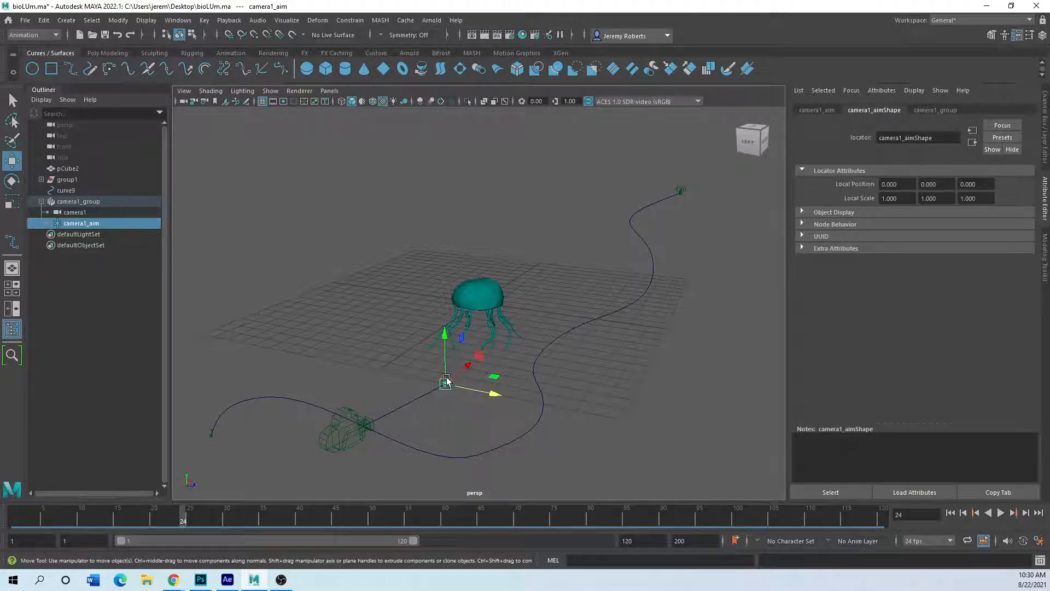
{"action": "left_click", "coordinate": [353, 419]}
{"action": "key", "text": "space"}
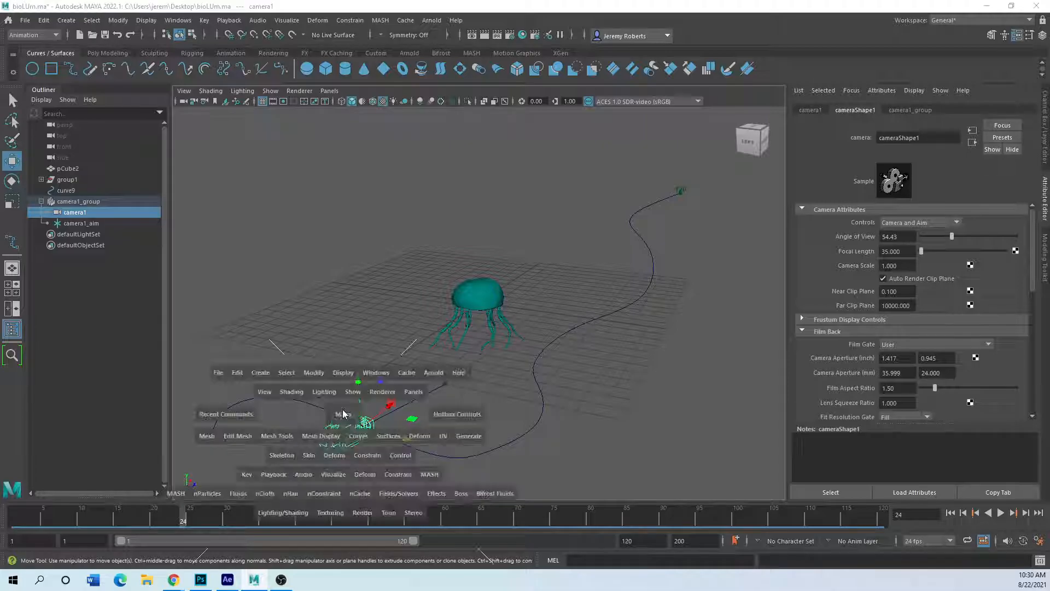
{"action": "left_click", "coordinate": [412, 392]}
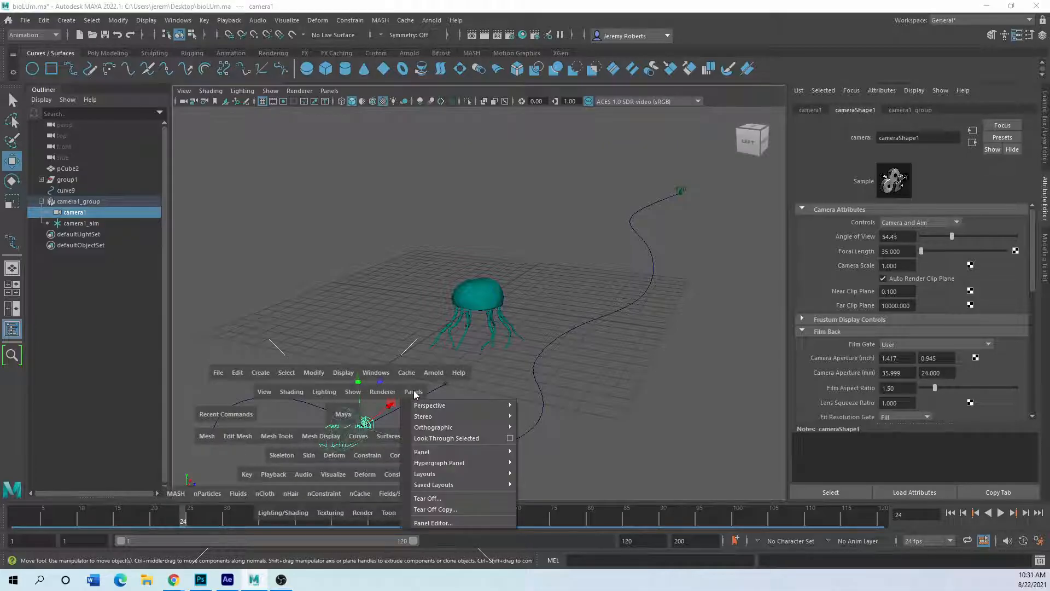
{"action": "left_click", "coordinate": [462, 436]}
{"action": "left_click_drag", "start_coordinate": [215, 508], "coordinate": [22, 543]}
Return to the perspective view, play the camera animation, scrub to frame 20 and clear the selection
{"action": "key", "text": "space"}
{"action": "key", "text": "space"}
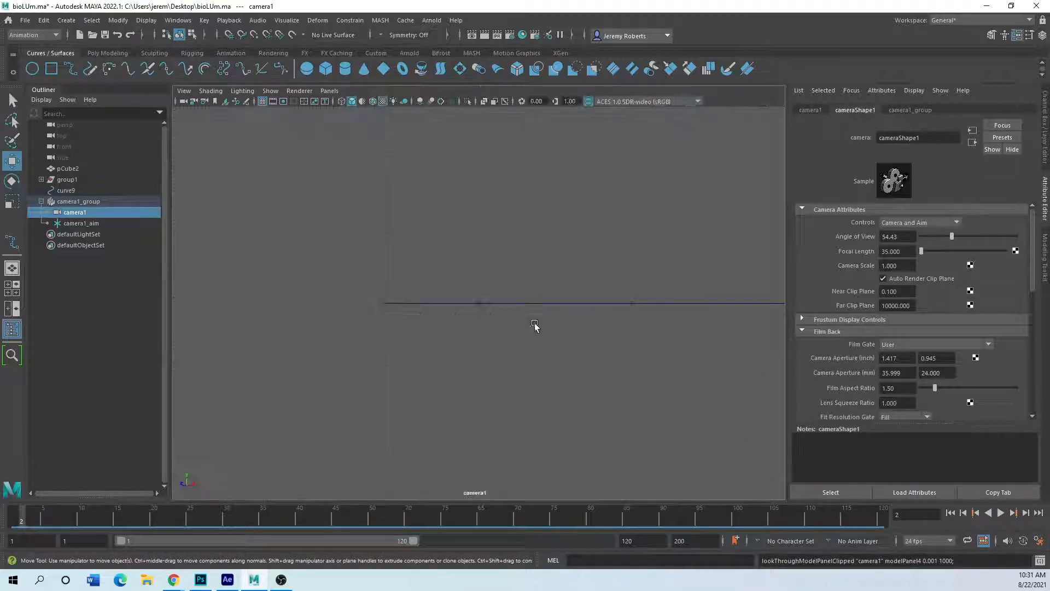
{"action": "key", "text": "space"}
{"action": "left_click_drag", "start_coordinate": [564, 322], "coordinate": [696, 346]}
{"action": "key", "text": "alt+v"}
{"action": "left_click_drag", "start_coordinate": [174, 527], "coordinate": [155, 526]}
{"action": "left_click", "coordinate": [373, 315]}
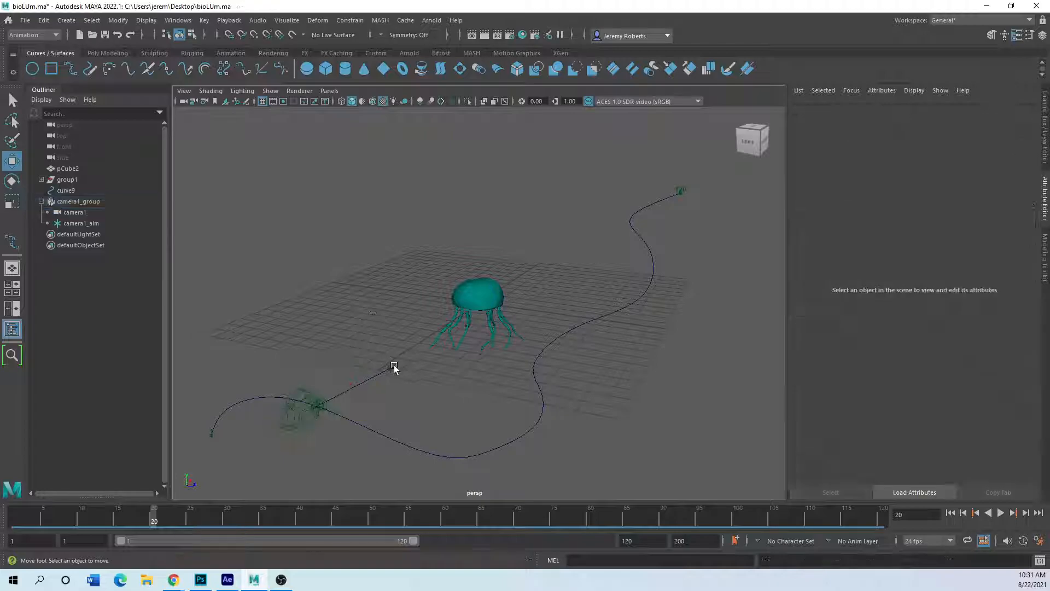
Point-constrain the camera's aim locator to the jellyfish body and scrub to frame 19 to check the aim
{"action": "left_click", "coordinate": [394, 367]}
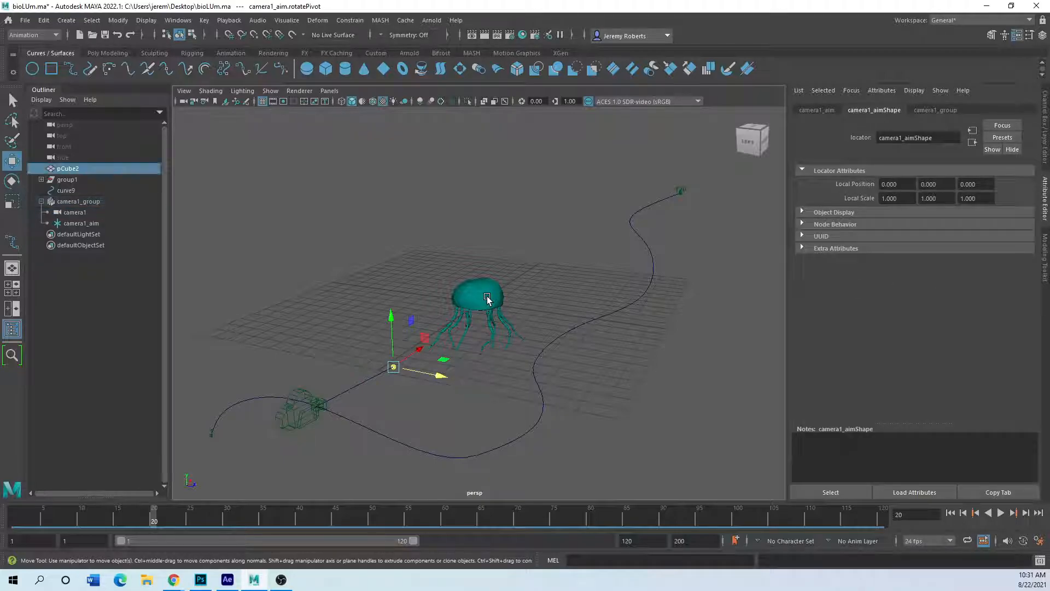
{"action": "left_click", "coordinate": [487, 296]}
{"action": "left_click", "coordinate": [393, 369], "text": "shift"}
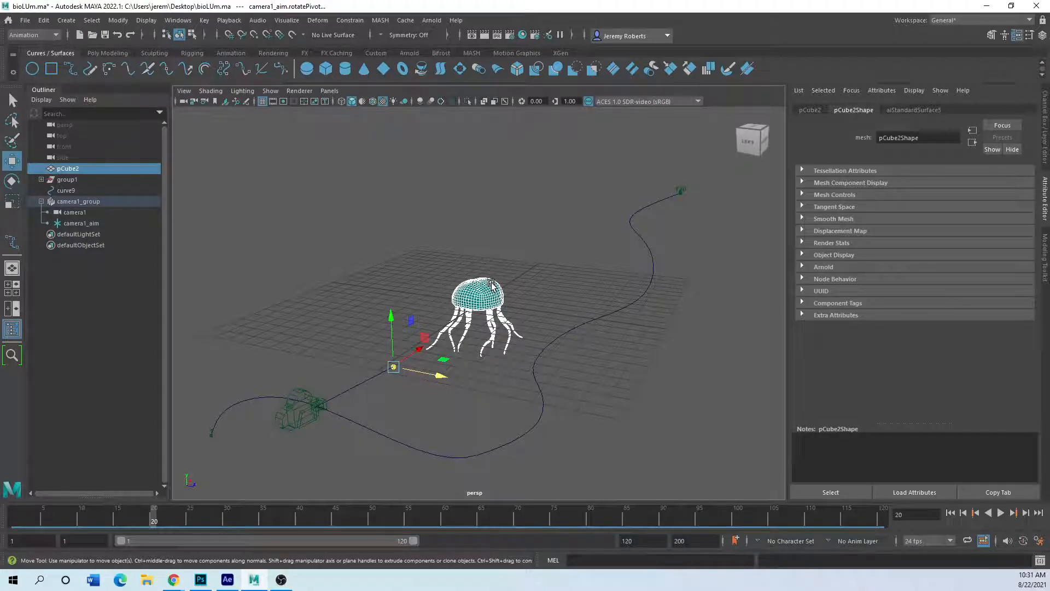
{"action": "left_click", "coordinate": [356, 22]}
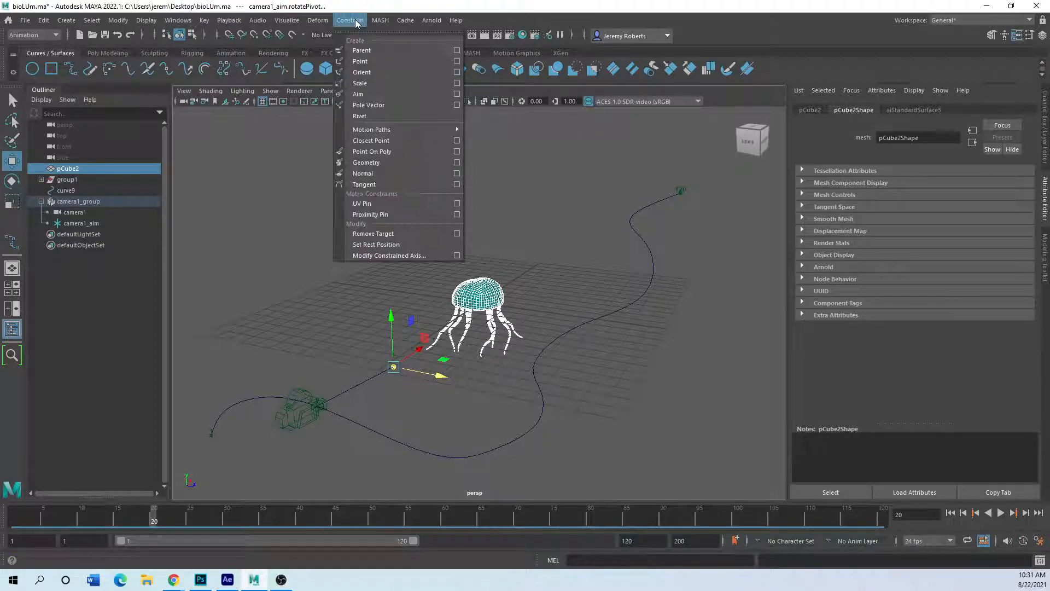
{"action": "left_click", "coordinate": [371, 60]}
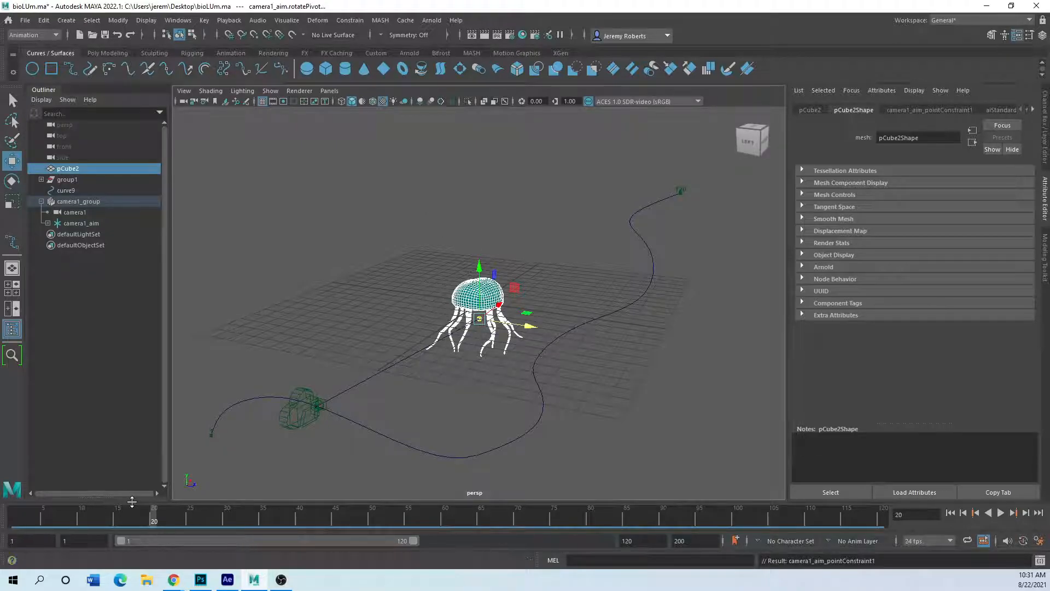
{"action": "mouse_move", "coordinate": [152, 520]}
{"action": "left_mouse_down"}
{"action": "mouse_move", "coordinate": [110, 522]}
{"action": "mouse_move", "coordinate": [291, 531]}
{"action": "mouse_move", "coordinate": [588, 458]}
{"action": "mouse_move", "coordinate": [144, 530]}
{"action": "left_mouse_up"}
Switch to a two-pane layout showing camera1's view beside the perspective view and scrub to frame 54
{"action": "left_click", "coordinate": [289, 385]}
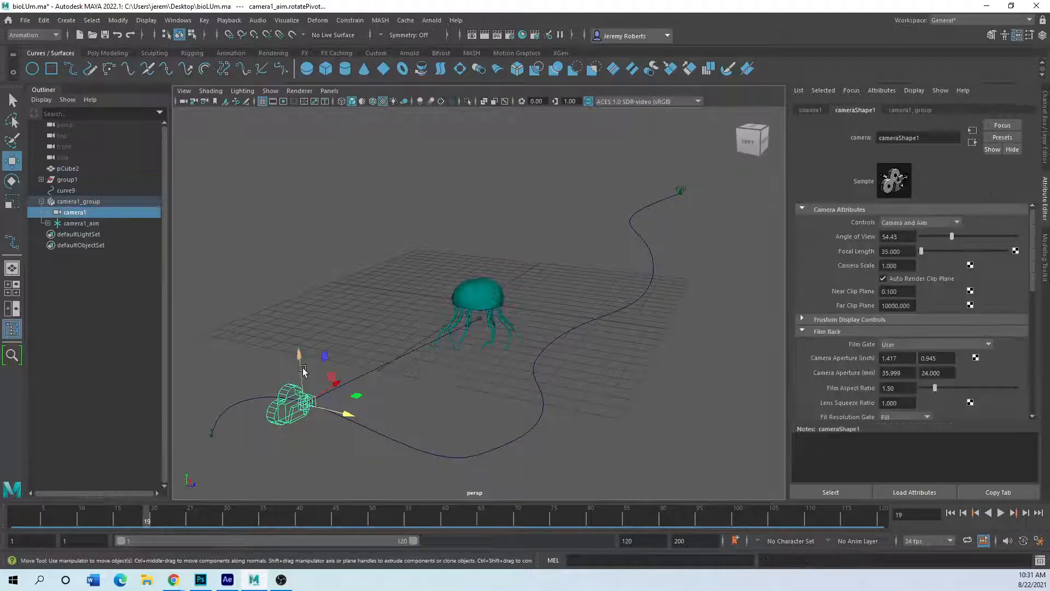
{"action": "left_click", "coordinate": [12, 308]}
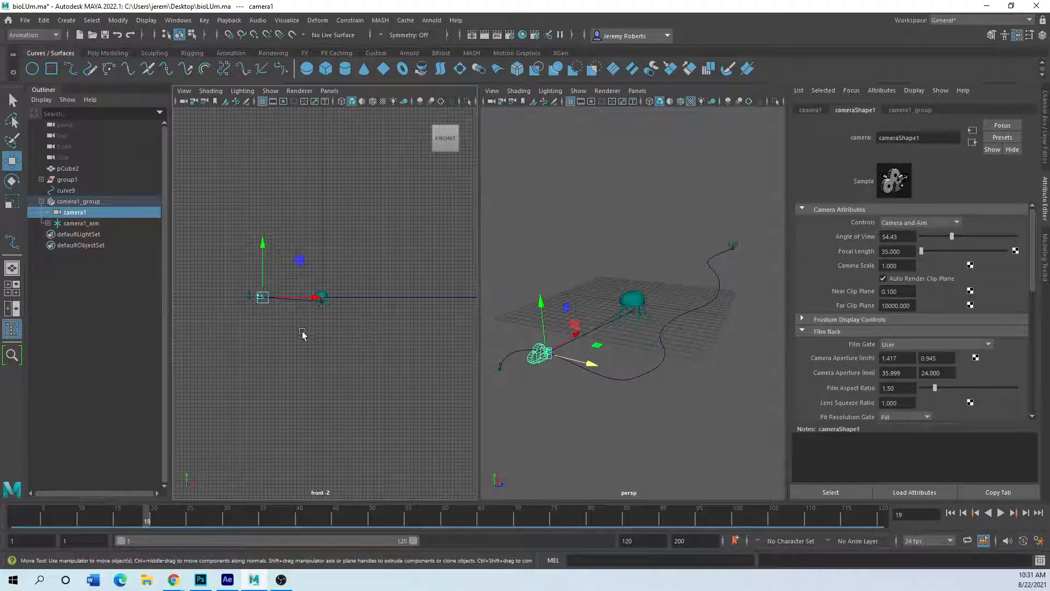
{"action": "key", "text": "space"}
{"action": "left_click", "coordinate": [374, 304]}
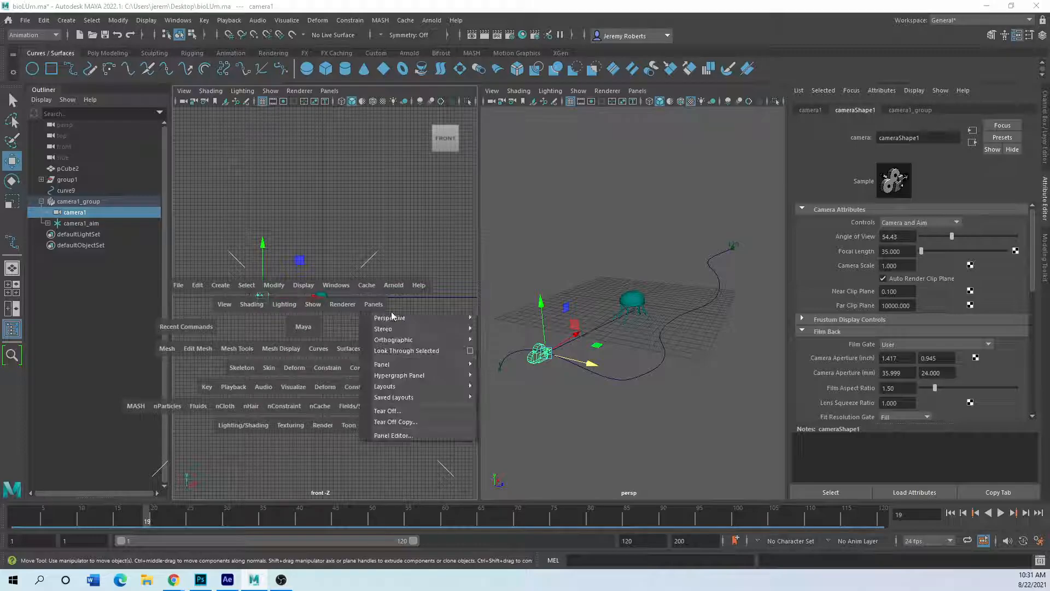
{"action": "mouse_move", "coordinate": [407, 318]}
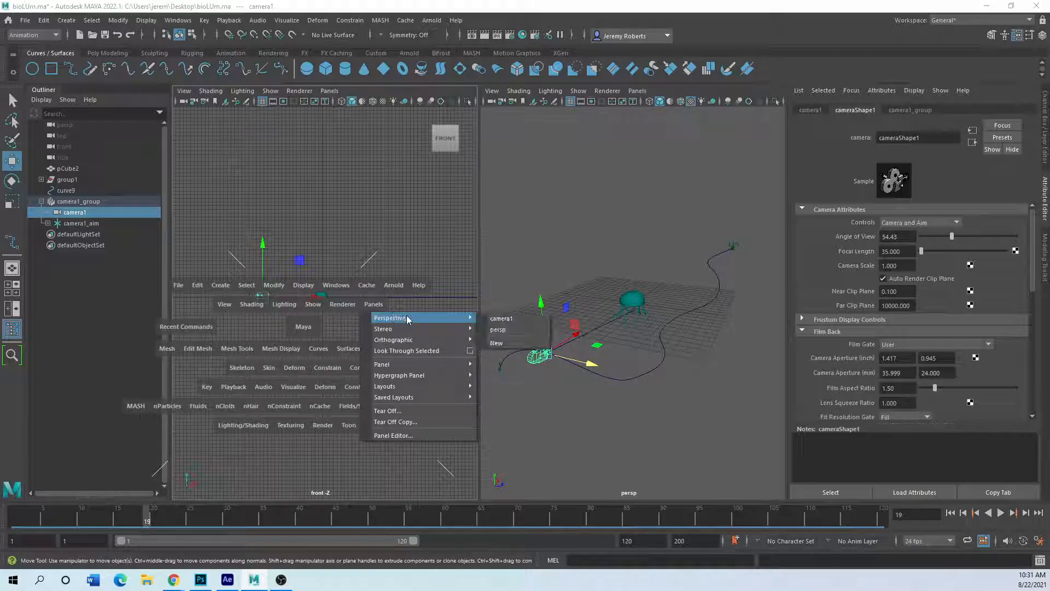
{"action": "left_click", "coordinate": [508, 320]}
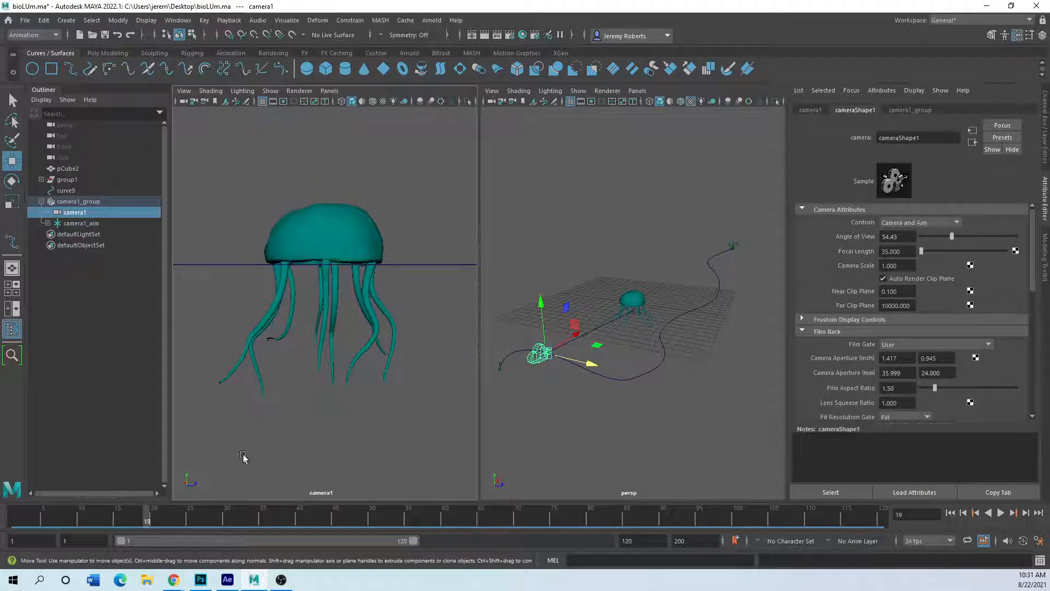
{"action": "left_click_drag", "start_coordinate": [149, 519], "coordinate": [399, 467]}
Select the motion path curve in the perspective view and rotate it about -33 degrees around Z
{"action": "left_click", "coordinate": [528, 349]}
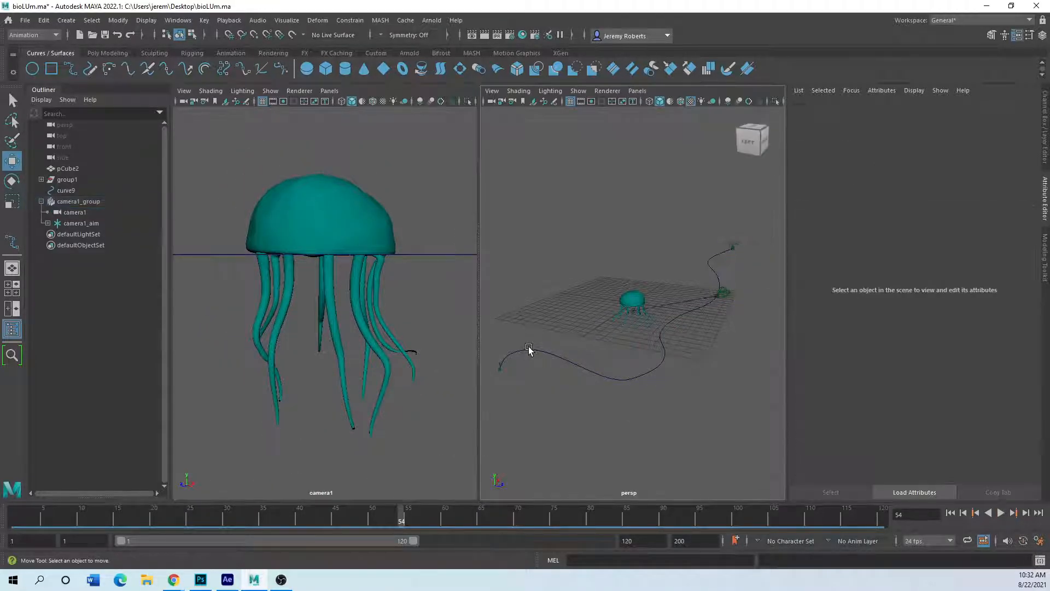
{"action": "left_click", "coordinate": [531, 347]}
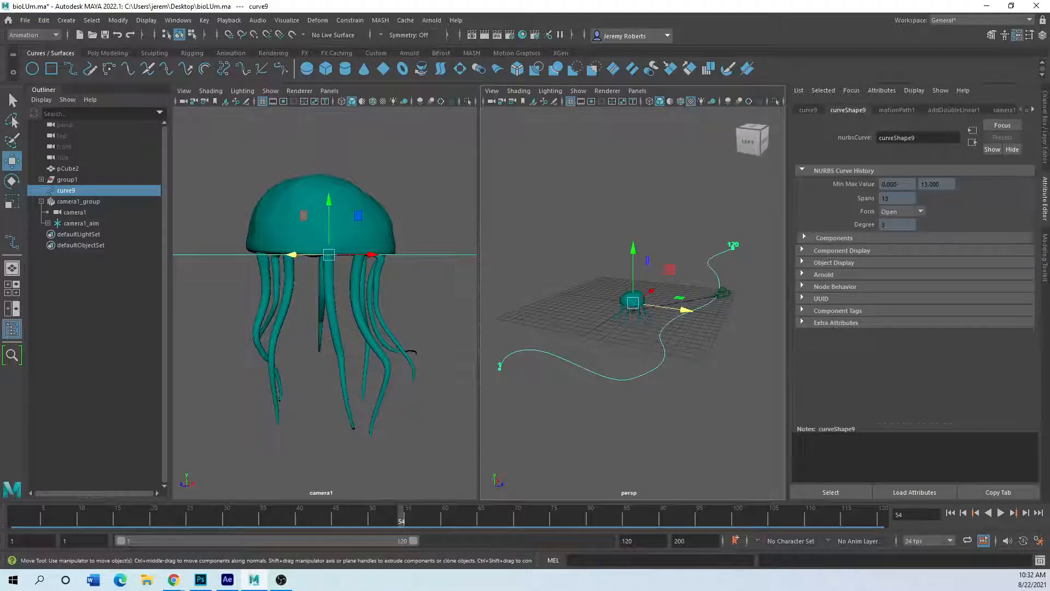
{"action": "left_click", "coordinate": [11, 180]}
{"action": "left_click_drag", "start_coordinate": [612, 316], "coordinate": [611, 293]}
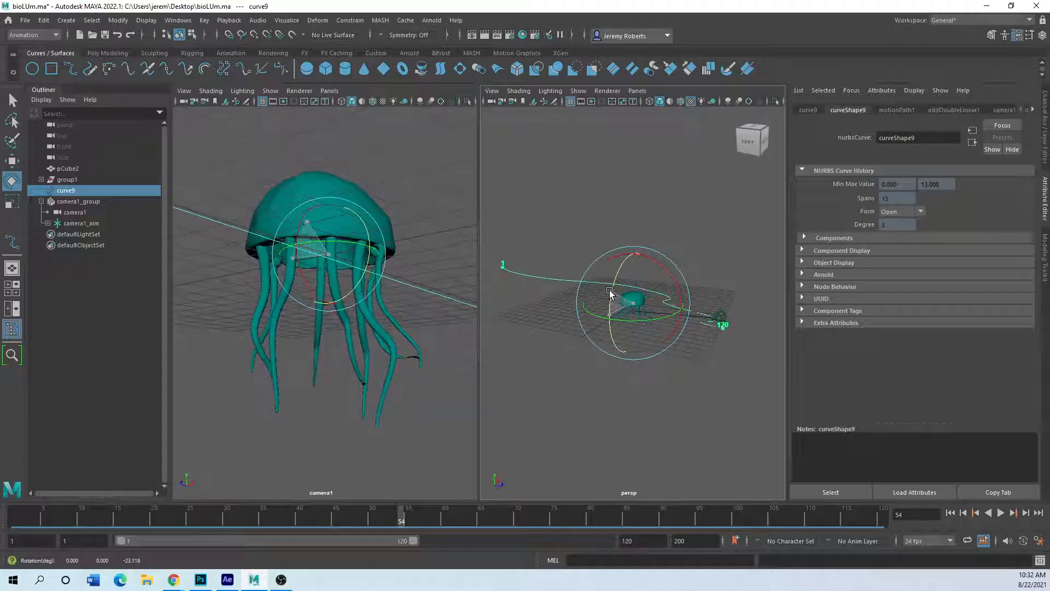
View the tilted path from another angle, scrub back towards the start and play the animation in both views
{"action": "left_click_drag", "start_coordinate": [543, 423], "coordinate": [588, 414], "text": "alt"}
{"action": "middle_click_drag", "start_coordinate": [587, 411], "coordinate": [563, 431], "text": "alt"}
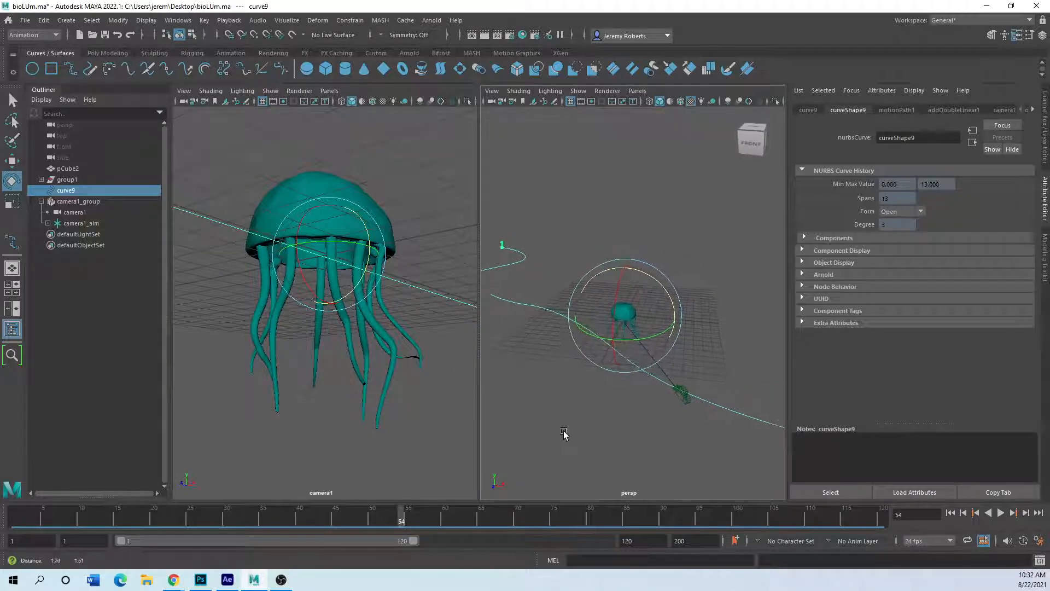
{"action": "left_click_drag", "start_coordinate": [400, 515], "coordinate": [74, 524]}
{"action": "key", "text": "alt+v"}
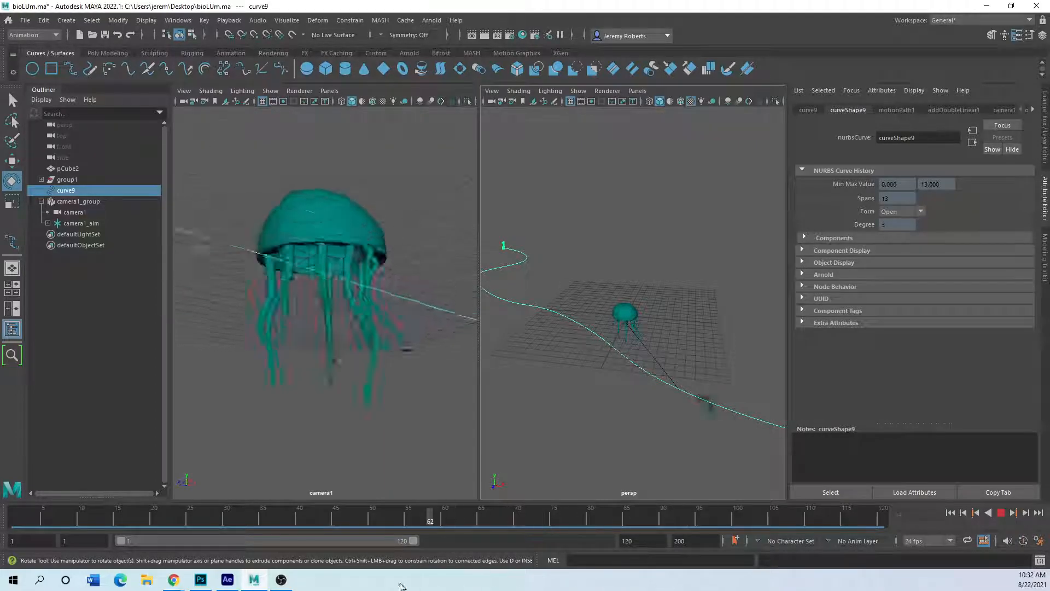
Stop playback and maximize the perspective view to a single pane showing the jellyfish and the motion path curve
{"action": "key", "text": "Escape"}
{"action": "key", "text": "space"}
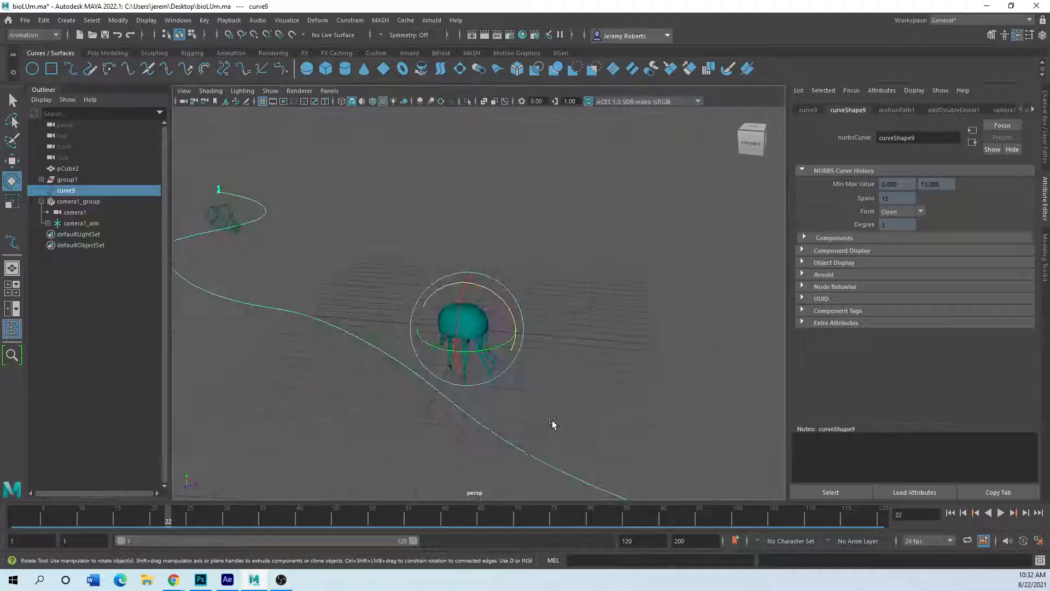
{"action": "right_click_drag", "start_coordinate": [420, 406], "coordinate": [357, 404], "text": "alt"}
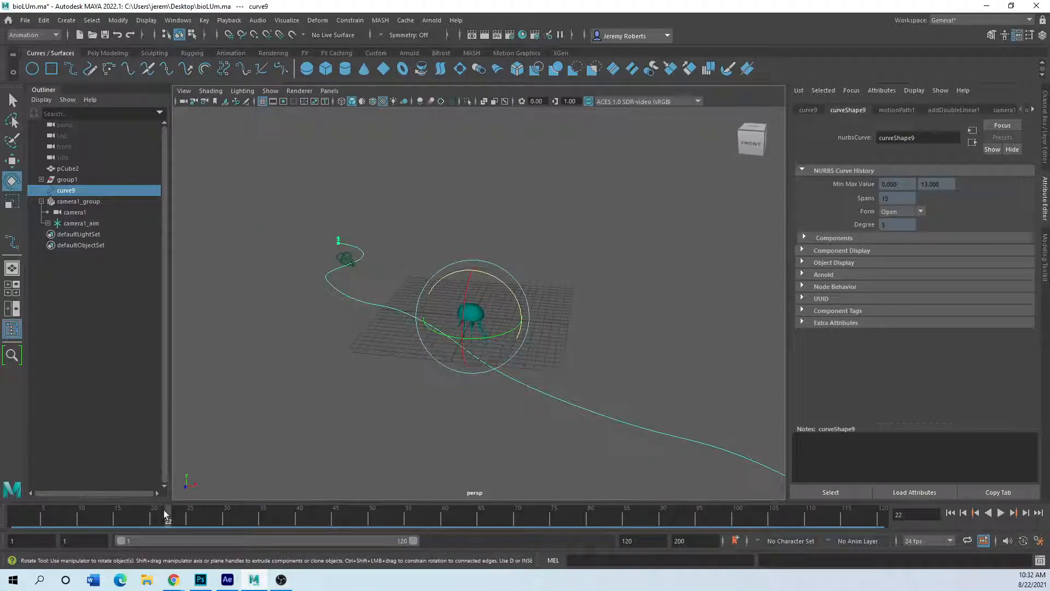
Scrub the timeline back to frame 17 and replay the camera's flight along the curve in the perspective view
{"action": "key", "text": "alt+v"}
{"action": "left_click_drag", "start_coordinate": [320, 527], "coordinate": [130, 486]}
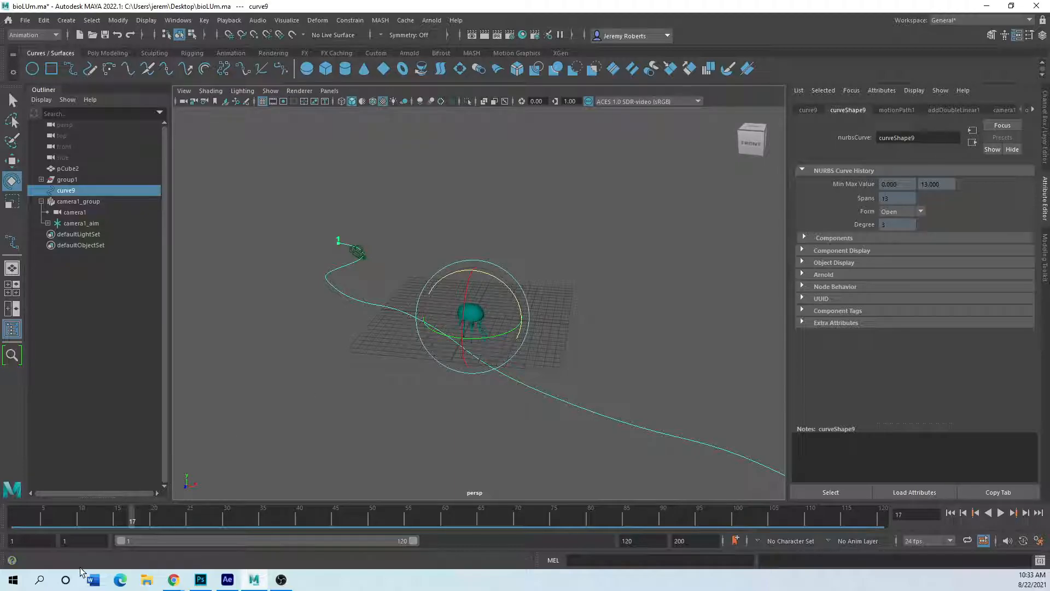
{"action": "key", "text": "alt+v"}
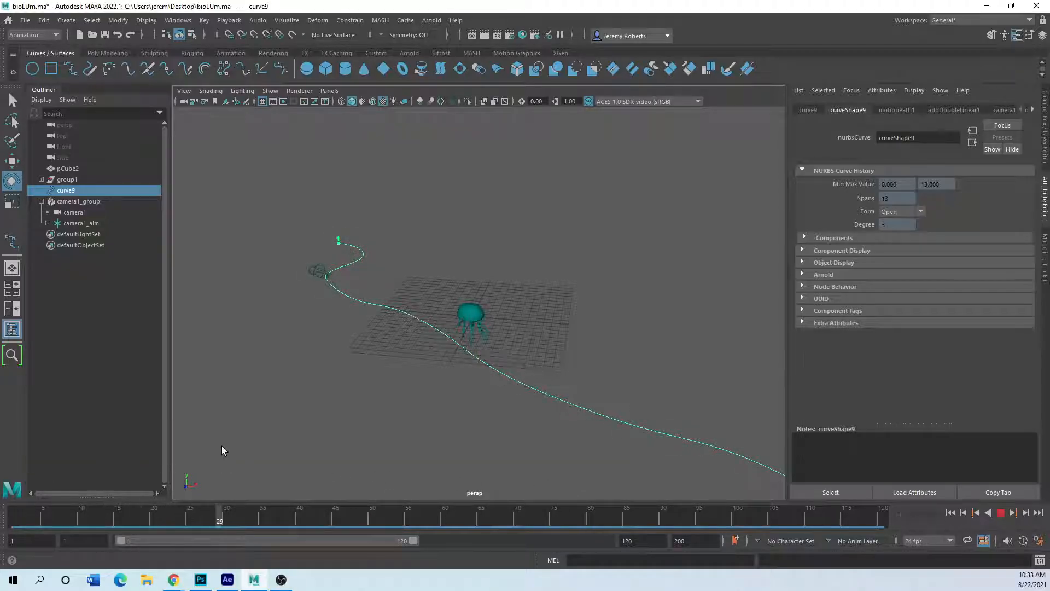
Stop the animation at frame 59 and select camera1 on the motion path curve
{"action": "left_click", "coordinate": [469, 318]}
{"action": "scroll", "coordinate": [511, 375], "scroll_direction": "up", "scroll_amount": 3}
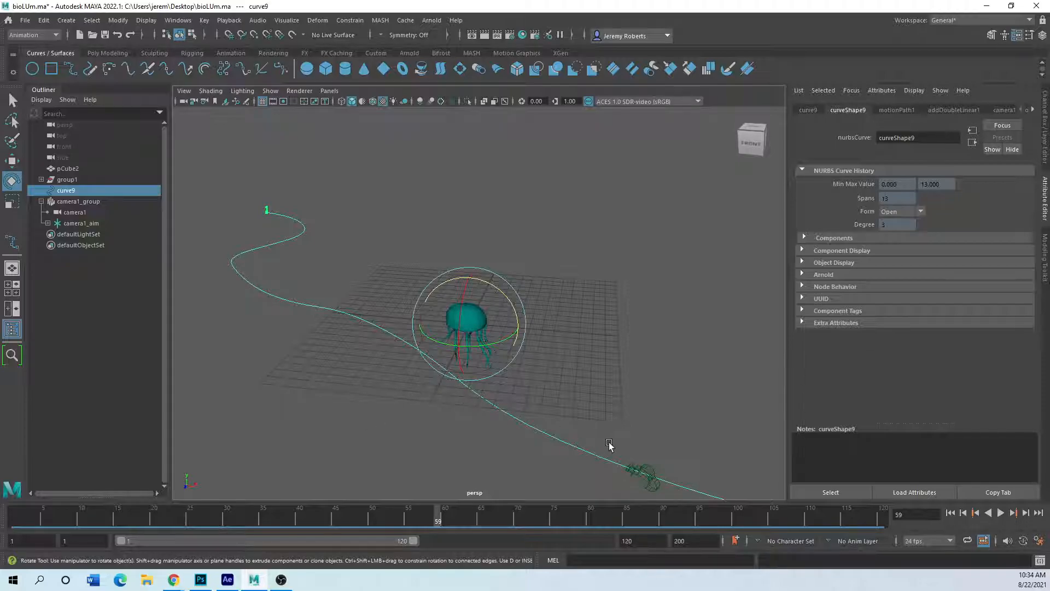
{"action": "left_click", "coordinate": [644, 475]}
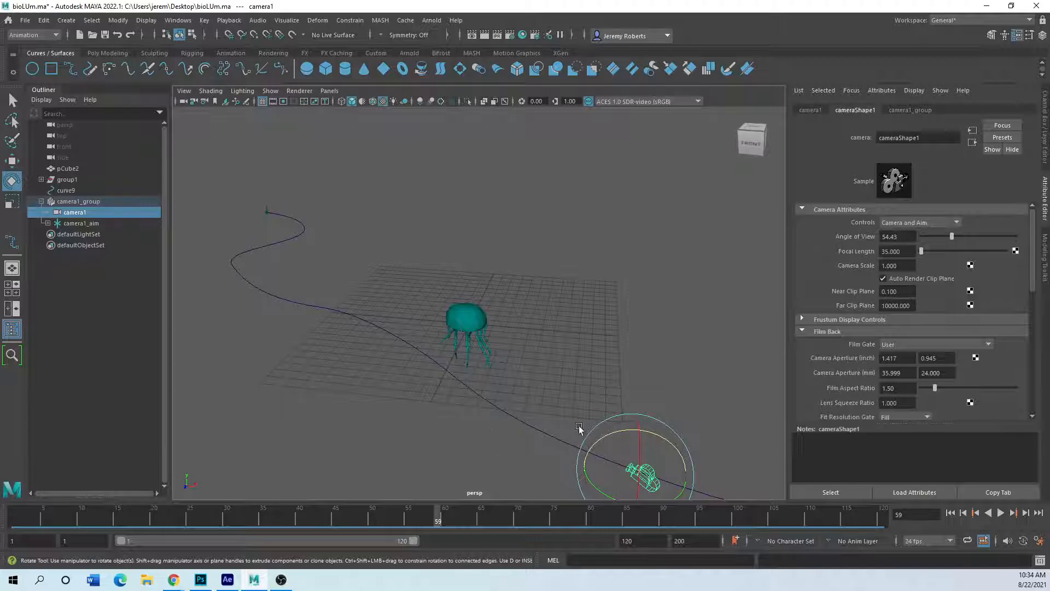